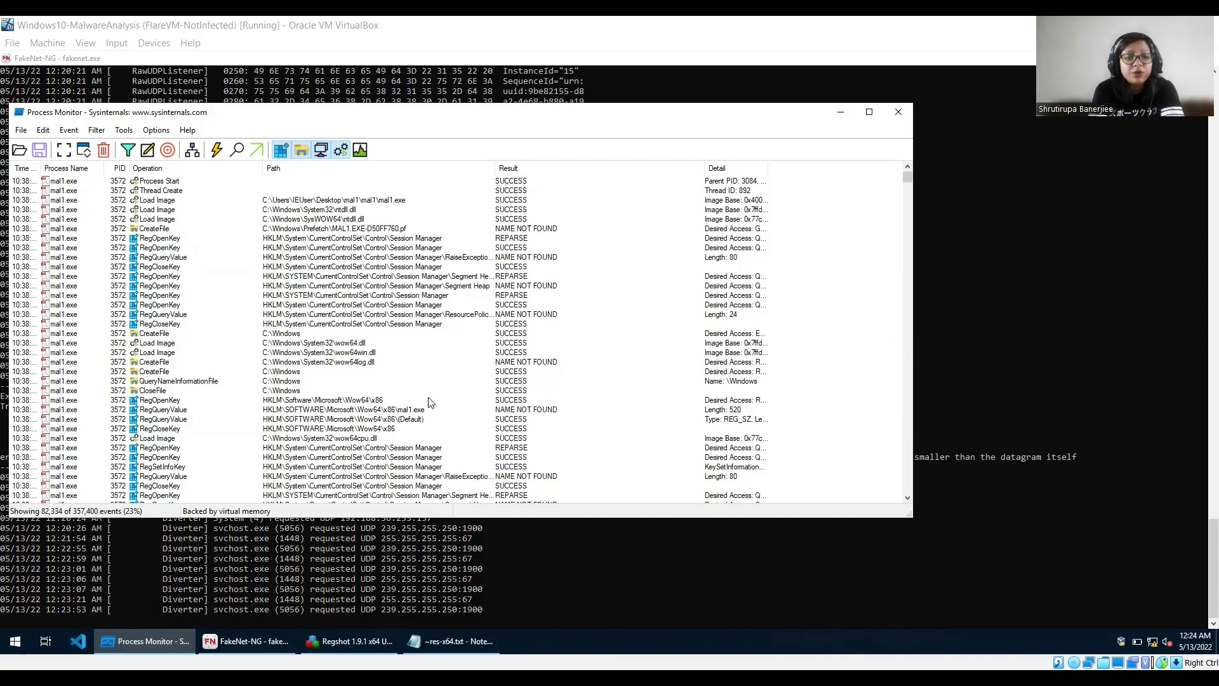
Bring the ~res-x64.txt Regshot report forward in Notepad and scroll up toward its top.
{"action": "left_click", "coordinate": [433, 643]}
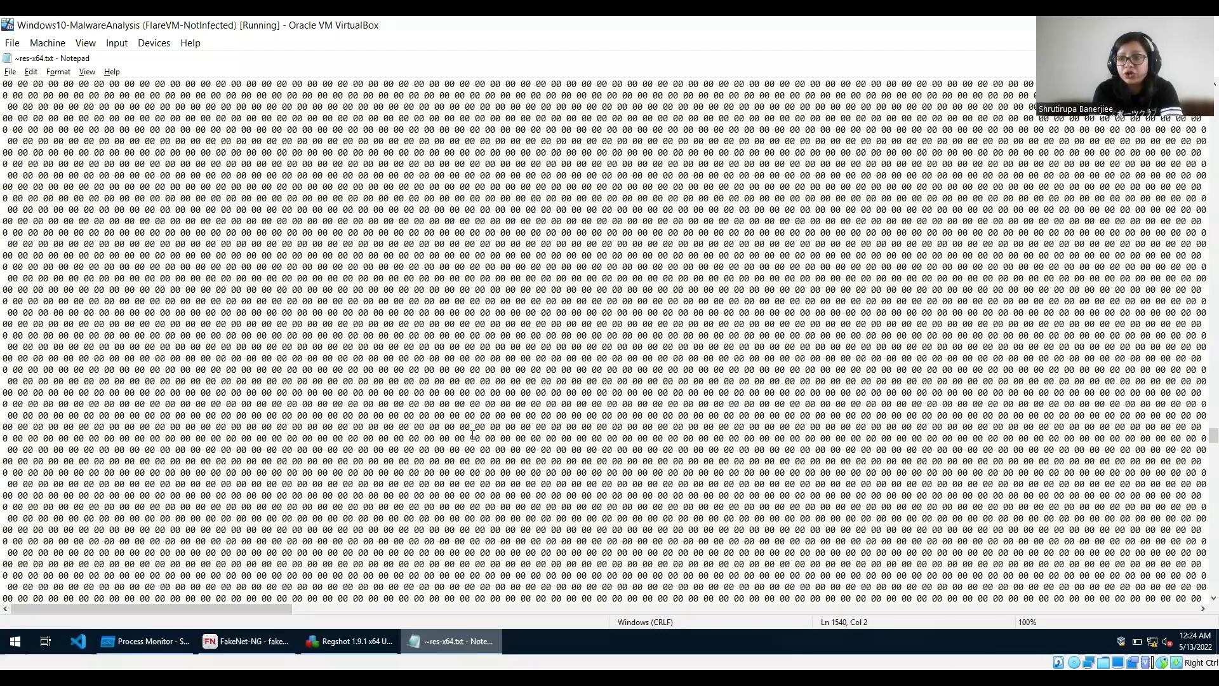
{"action": "scroll", "coordinate": [474, 436], "scroll_direction": "up", "scroll_amount": 20}
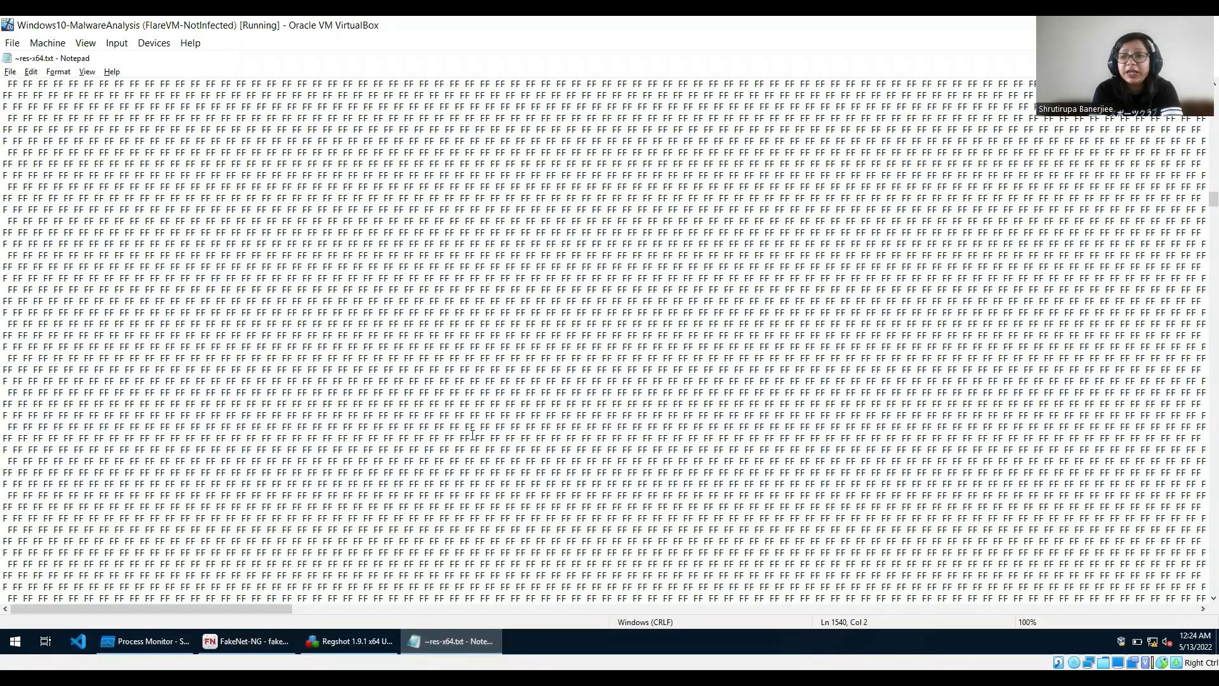
{"action": "scroll", "coordinate": [473, 436], "scroll_direction": "up", "scroll_amount": 20}
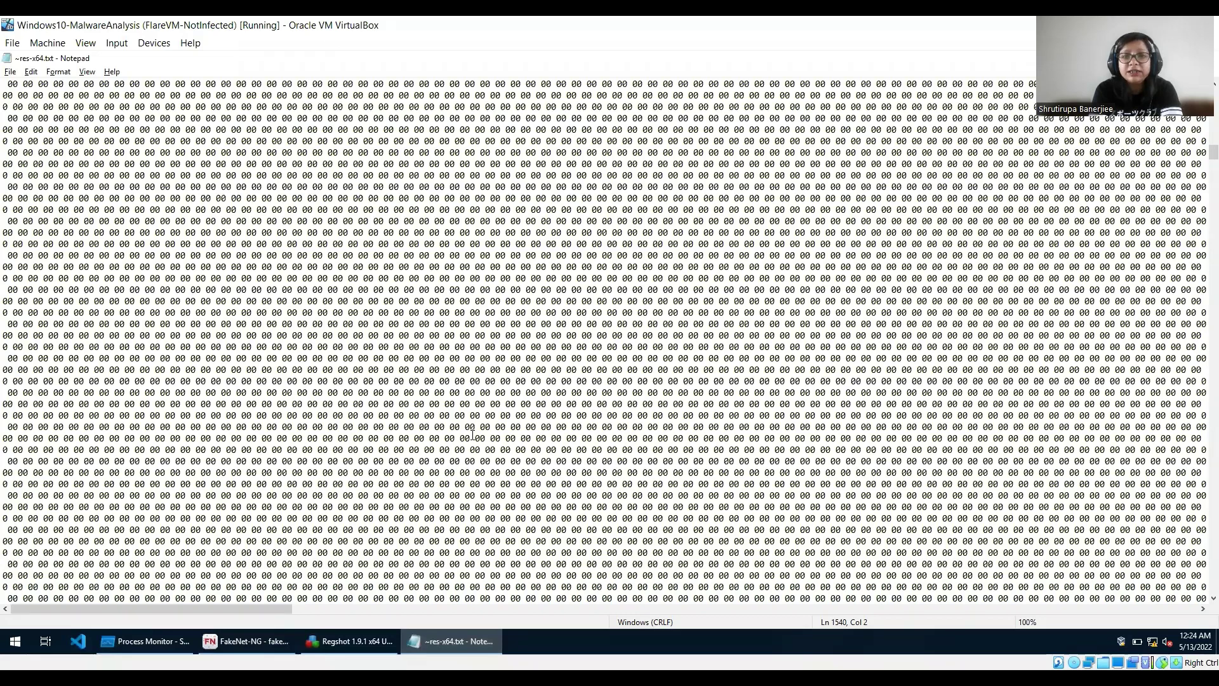
{"action": "scroll", "coordinate": [473, 436], "scroll_direction": "up", "scroll_amount": 10}
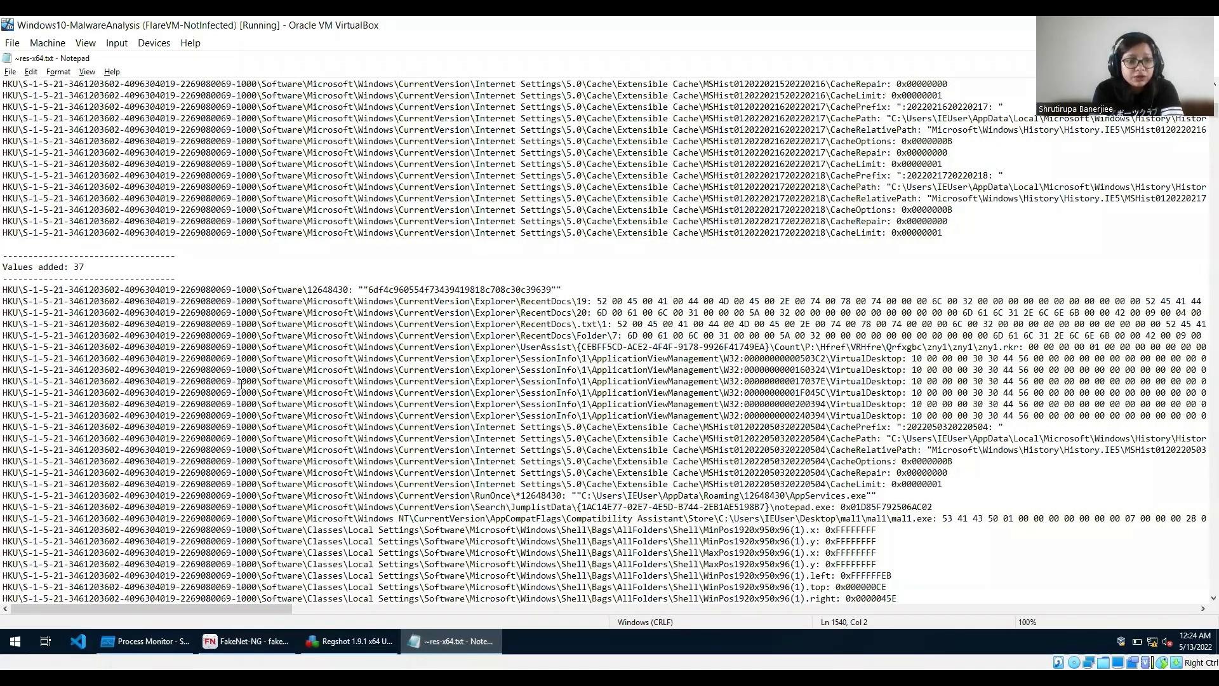
{"action": "scroll", "coordinate": [254, 381], "scroll_direction": "up", "scroll_amount": 12}
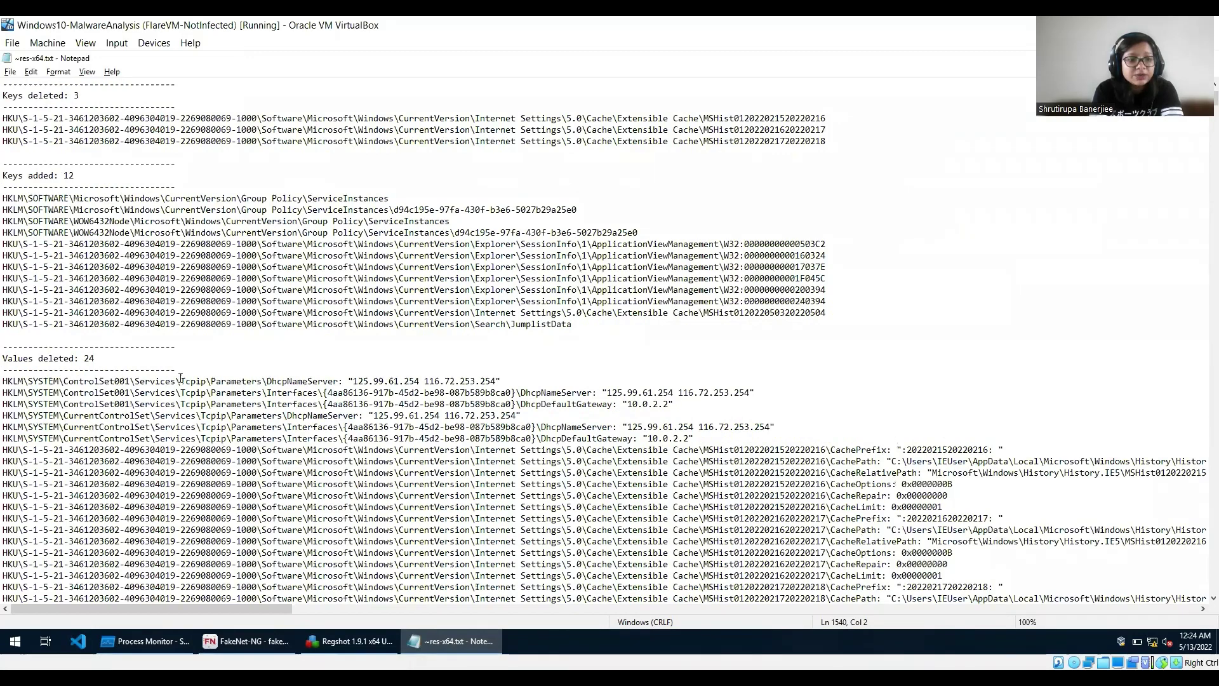
Highlight the Tcpip Parameters key, then the Keys added and Keys deleted headings.
{"action": "left_click_drag", "start_coordinate": [181, 381], "coordinate": [258, 383]}
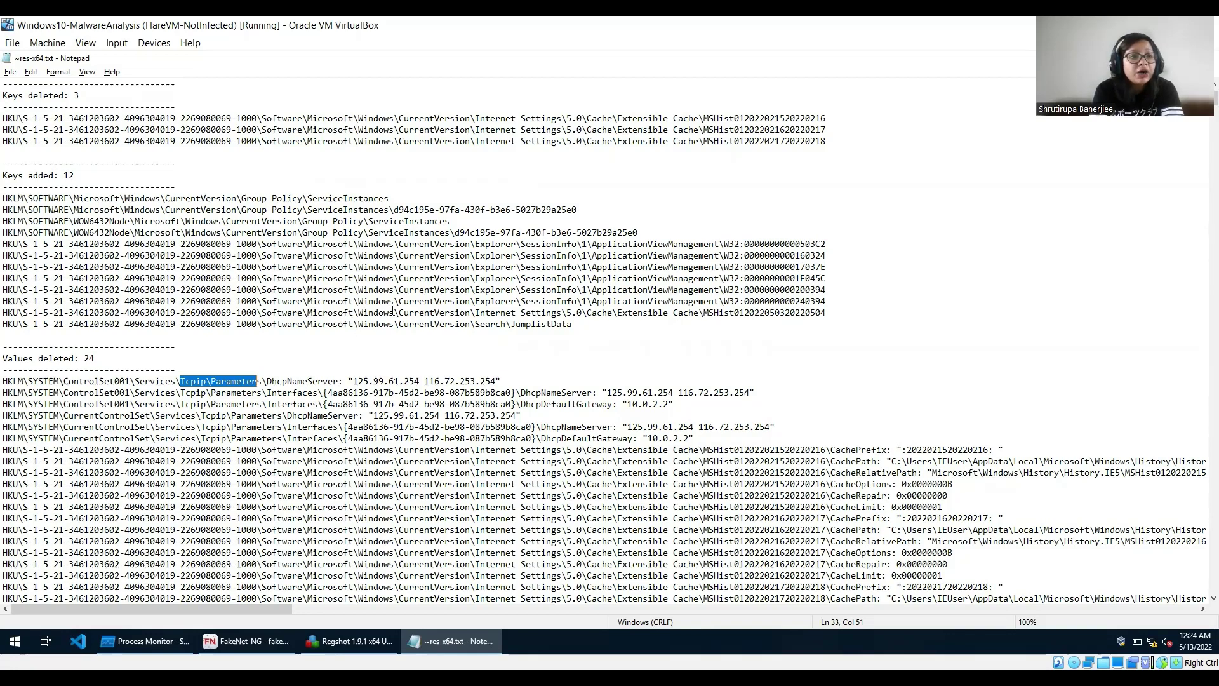
{"action": "scroll", "coordinate": [393, 311], "scroll_direction": "up", "scroll_amount": 2}
{"action": "left_click", "coordinate": [23, 245]}
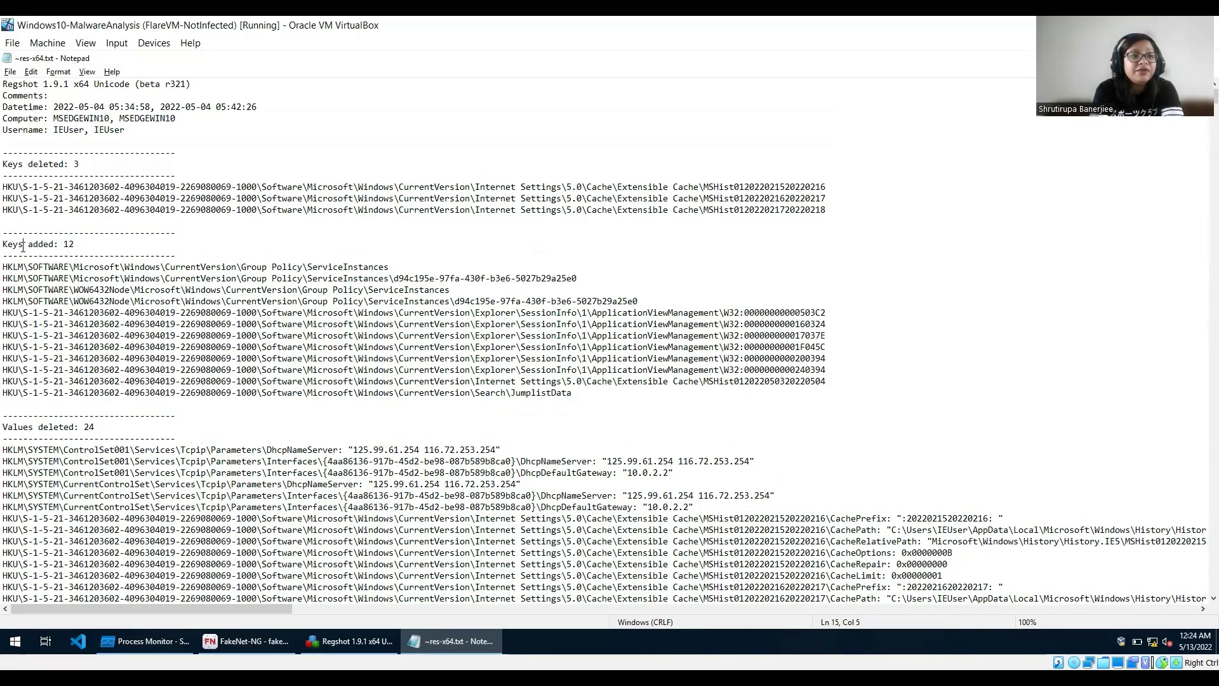
{"action": "left_click_drag", "start_coordinate": [23, 245], "coordinate": [3, 245]}
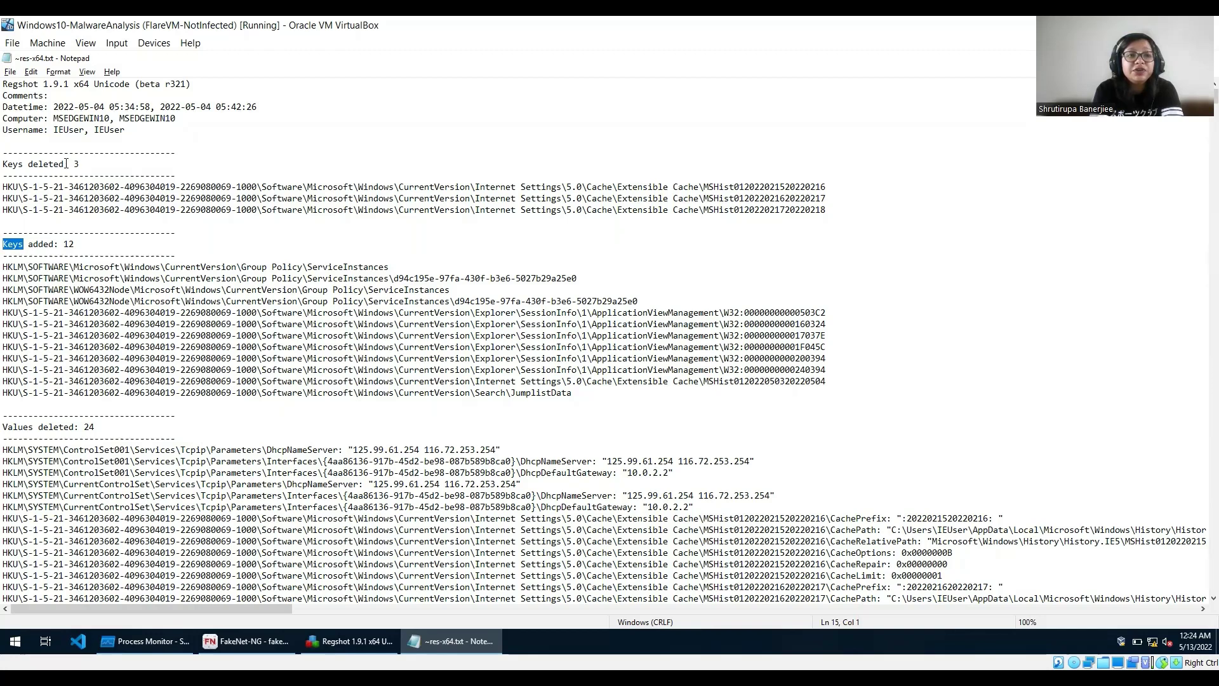
{"action": "left_click_drag", "start_coordinate": [65, 164], "coordinate": [2, 164]}
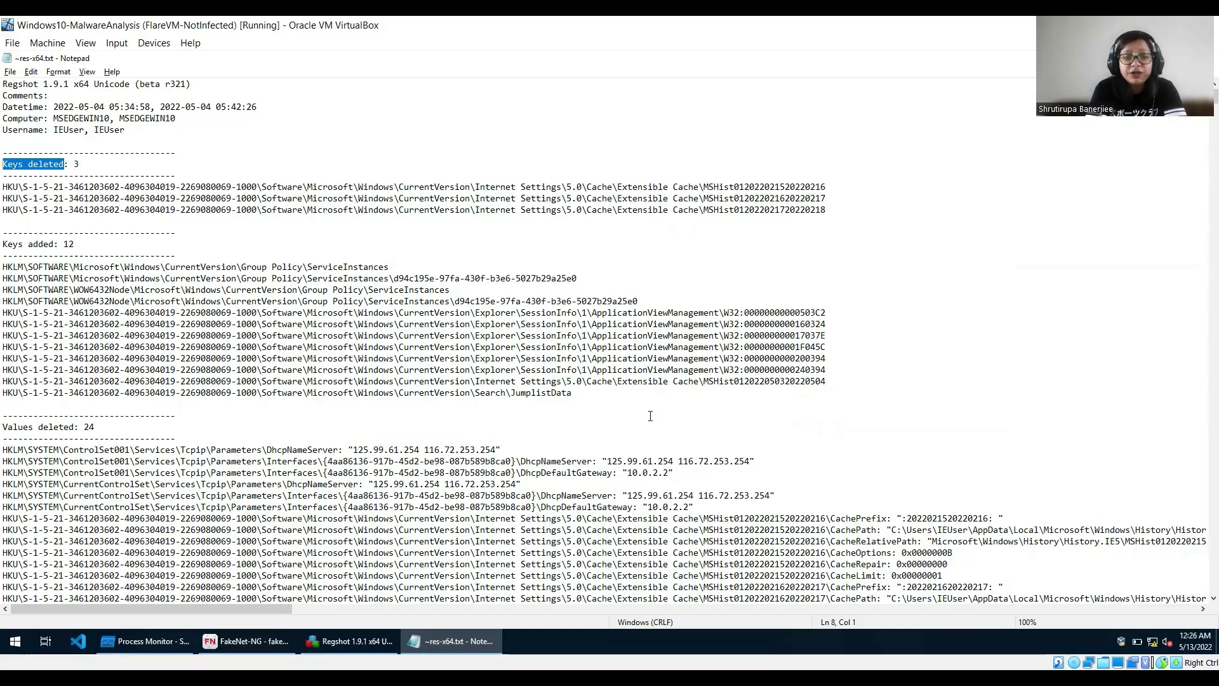
Switch back to Process Monitor and scroll down through mal1.exe's registry and file events.
{"action": "key", "text": "alt+Tab"}
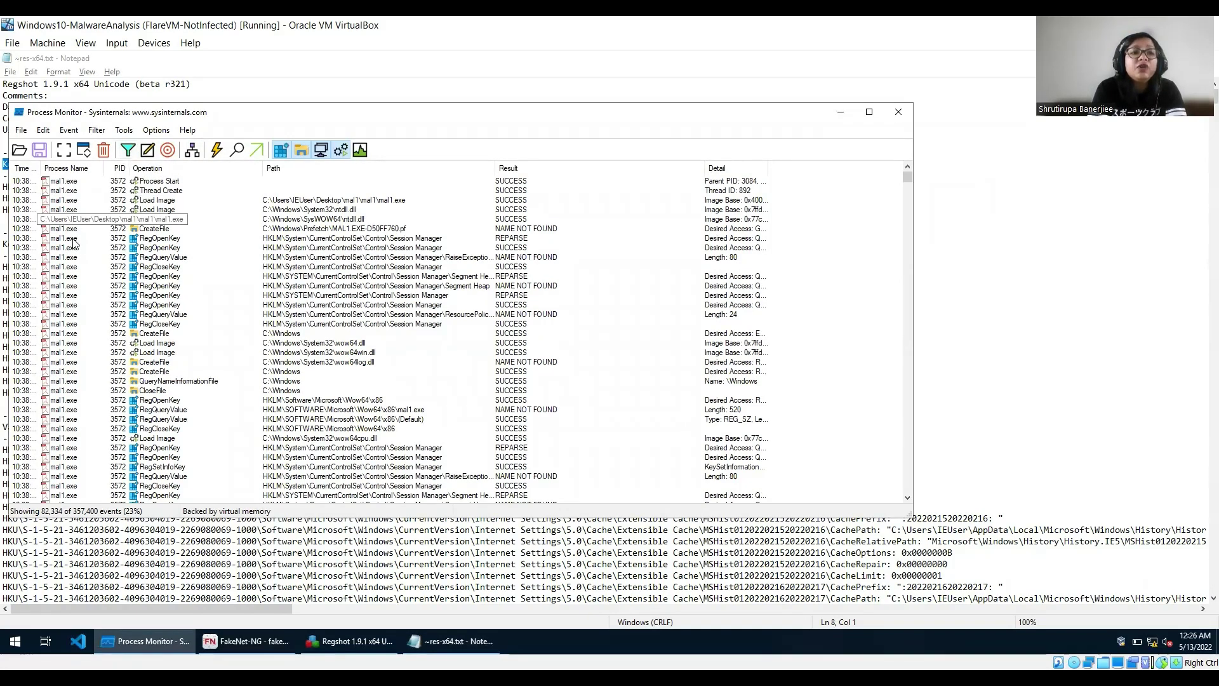
{"action": "scroll", "coordinate": [71, 335], "scroll_direction": "down", "scroll_amount": 2}
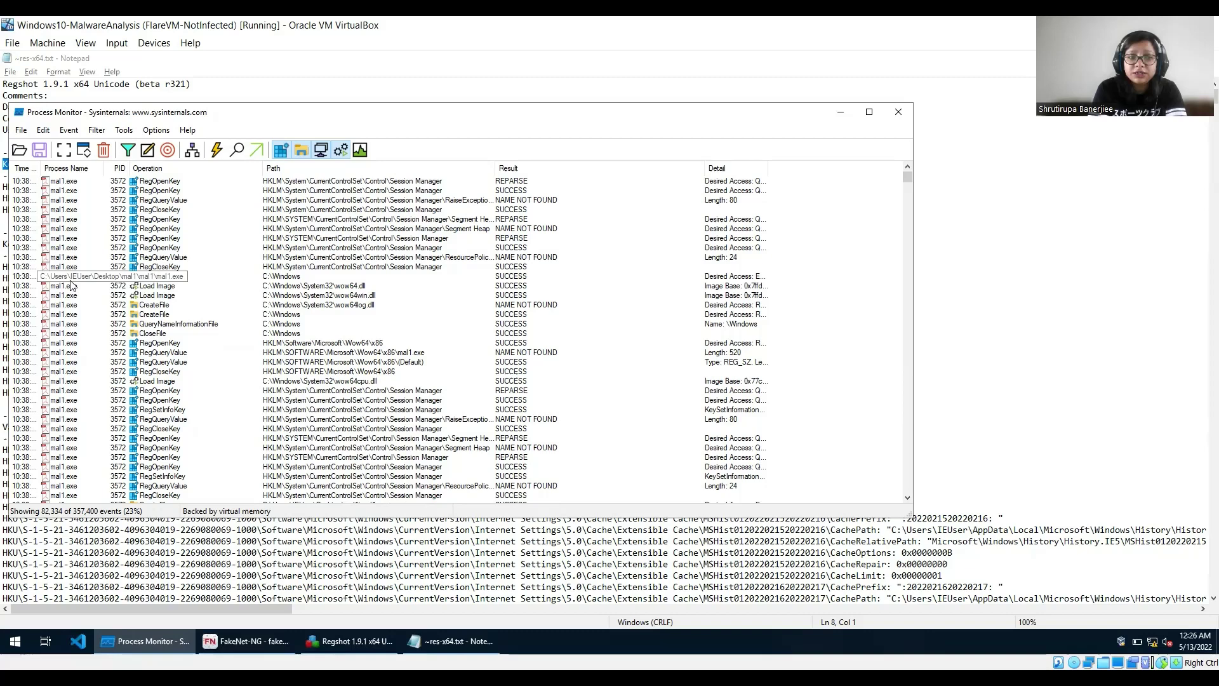
{"action": "scroll", "coordinate": [83, 440], "scroll_direction": "down", "scroll_amount": 10}
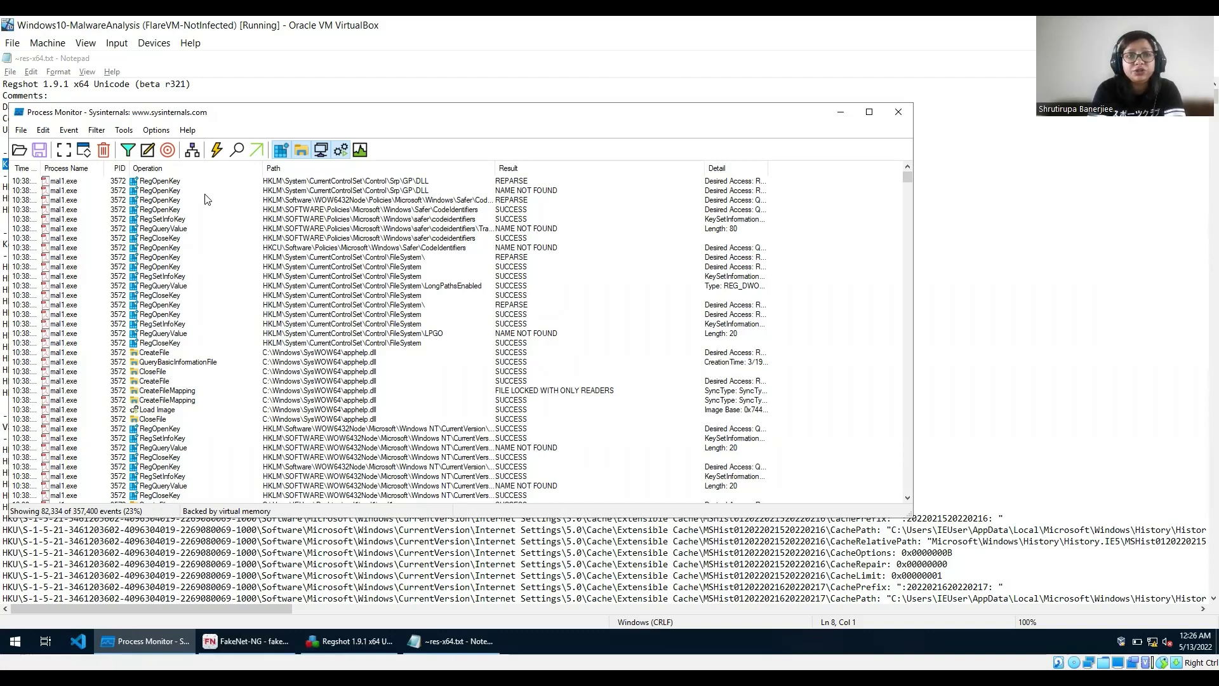
Open the Filter dialog, filter on the Operation column and pick RegSetValue as the value.
{"action": "left_click", "coordinate": [127, 151]}
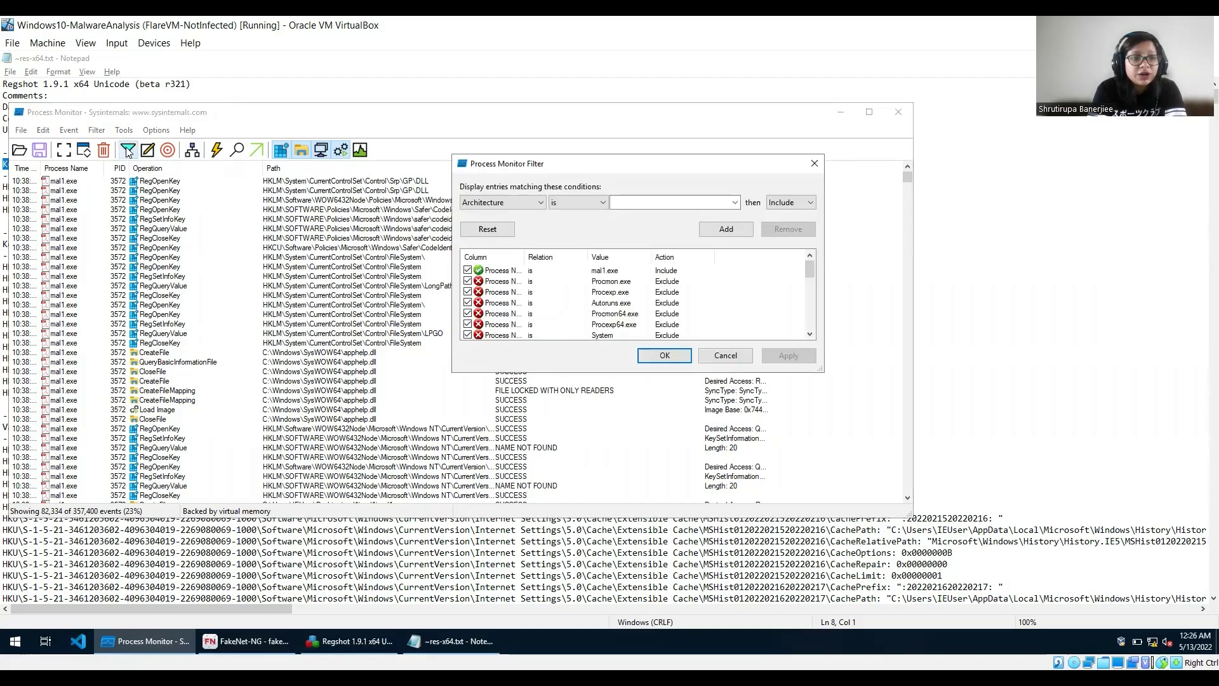
{"action": "left_click", "coordinate": [537, 203]}
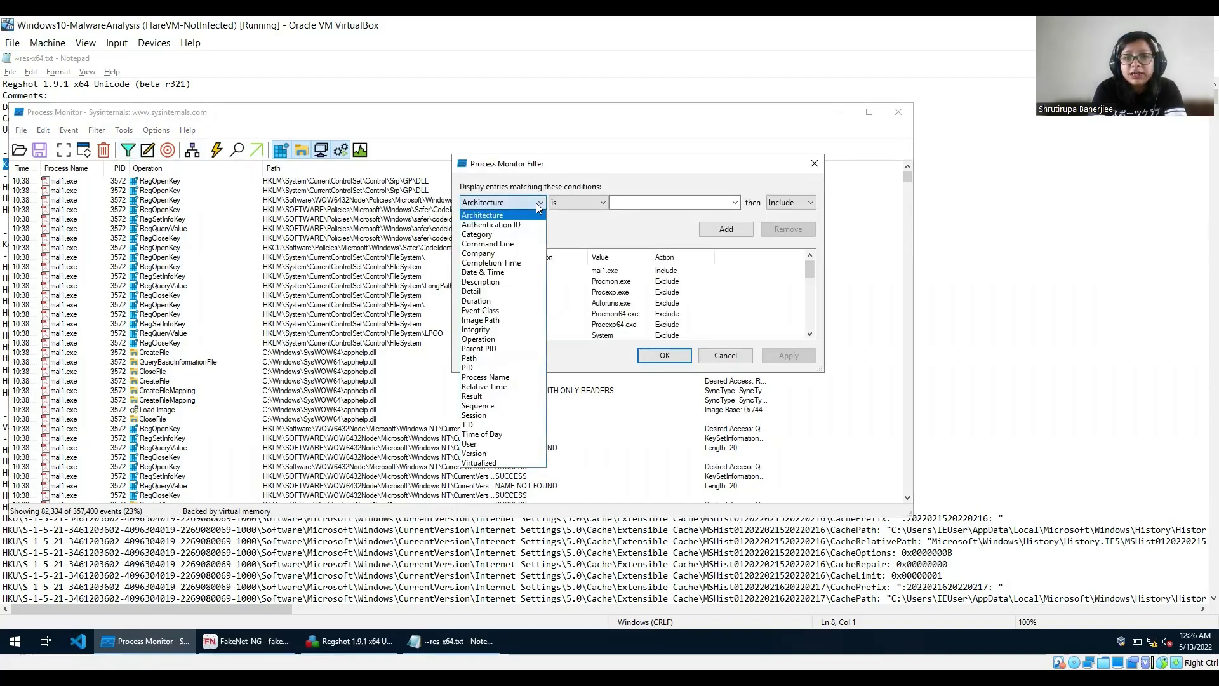
{"action": "left_click", "coordinate": [499, 340]}
{"action": "left_click", "coordinate": [662, 204]}
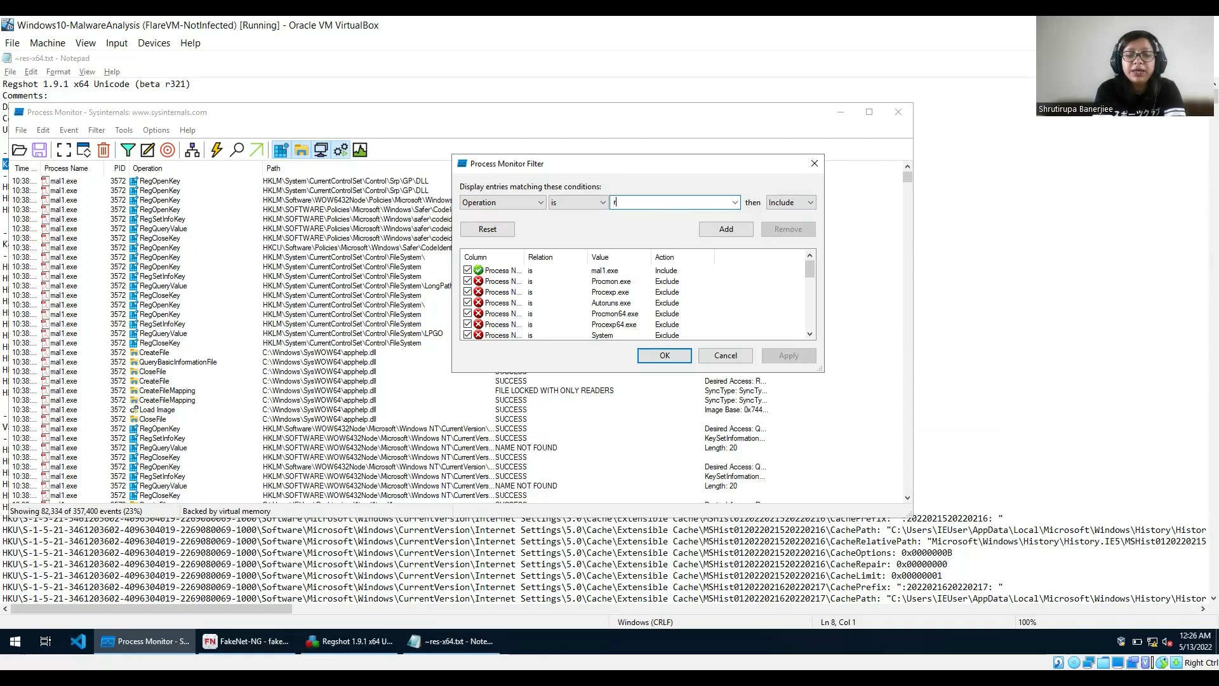
{"action": "type", "text": "ege"}
{"action": "key", "text": "BackSpace"}
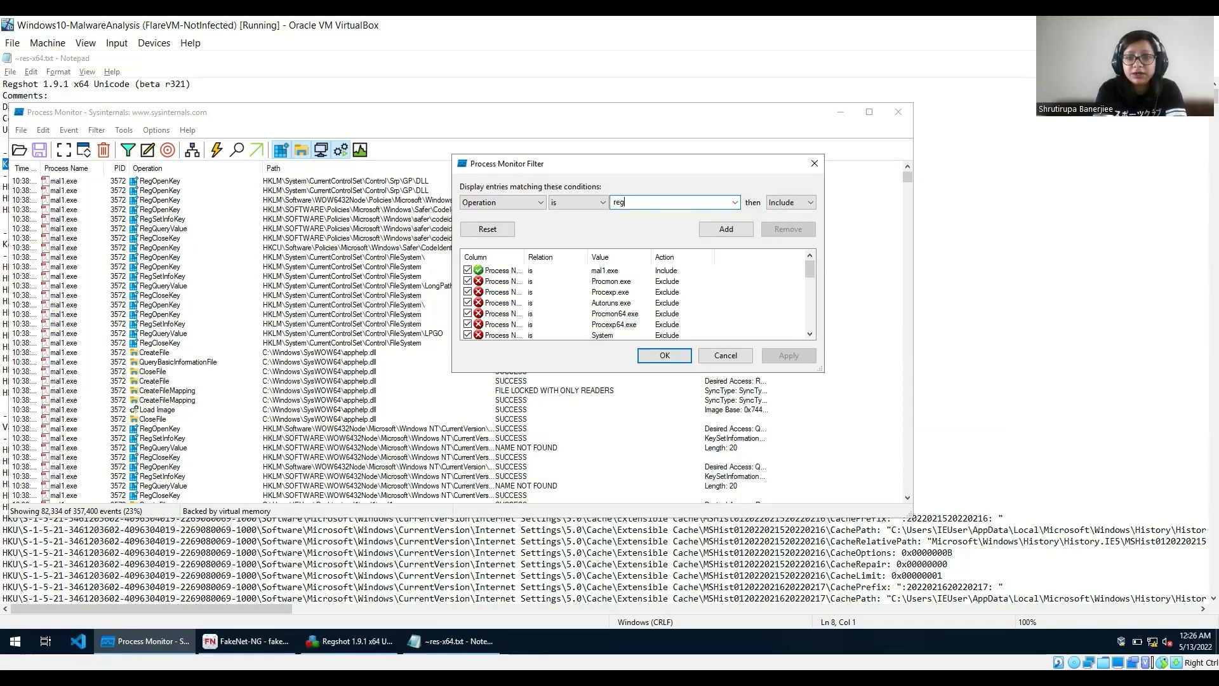
{"action": "type", "text": "set"}
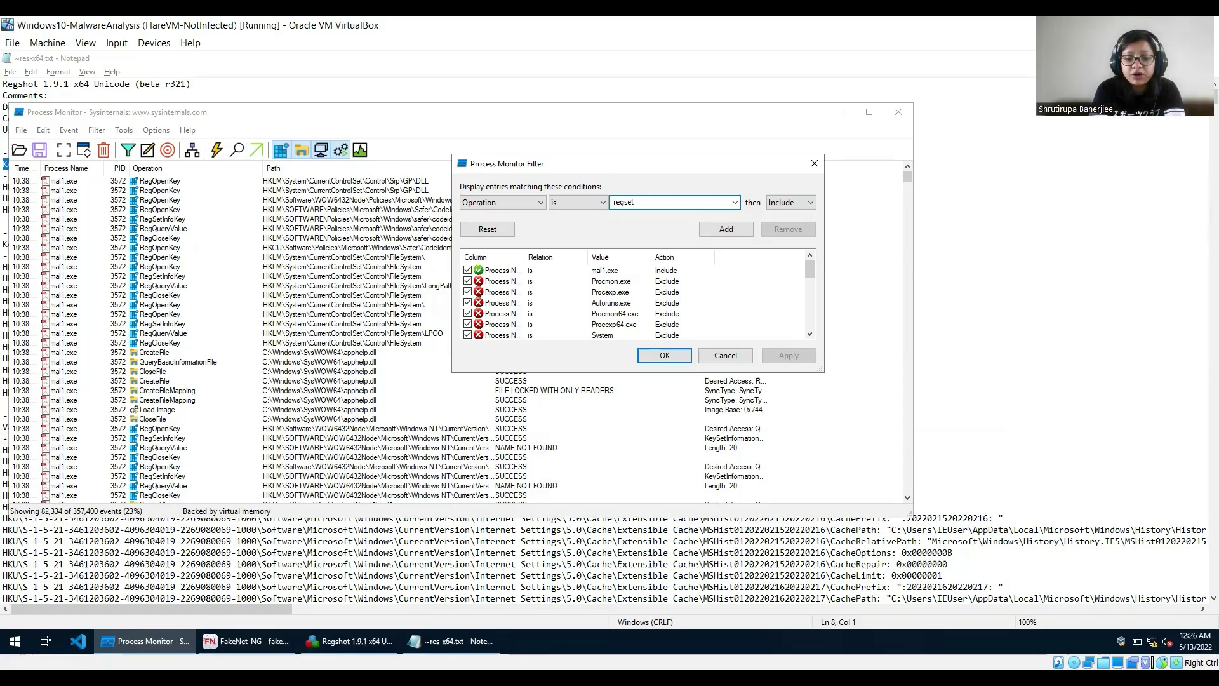
{"action": "type", "text": "value"}
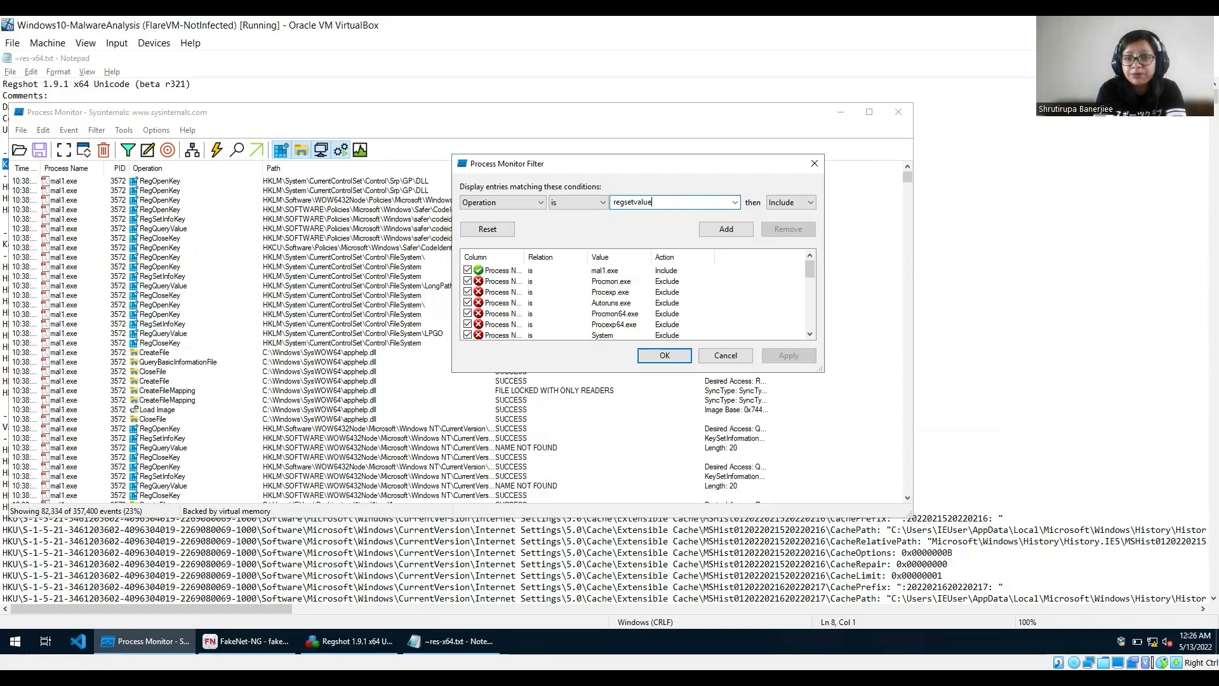
{"action": "key", "text": "BackSpace"}
{"action": "key", "text": "BackSpace"}
{"action": "key", "text": "BackSpace"}
{"action": "key", "text": "BackSpace"}
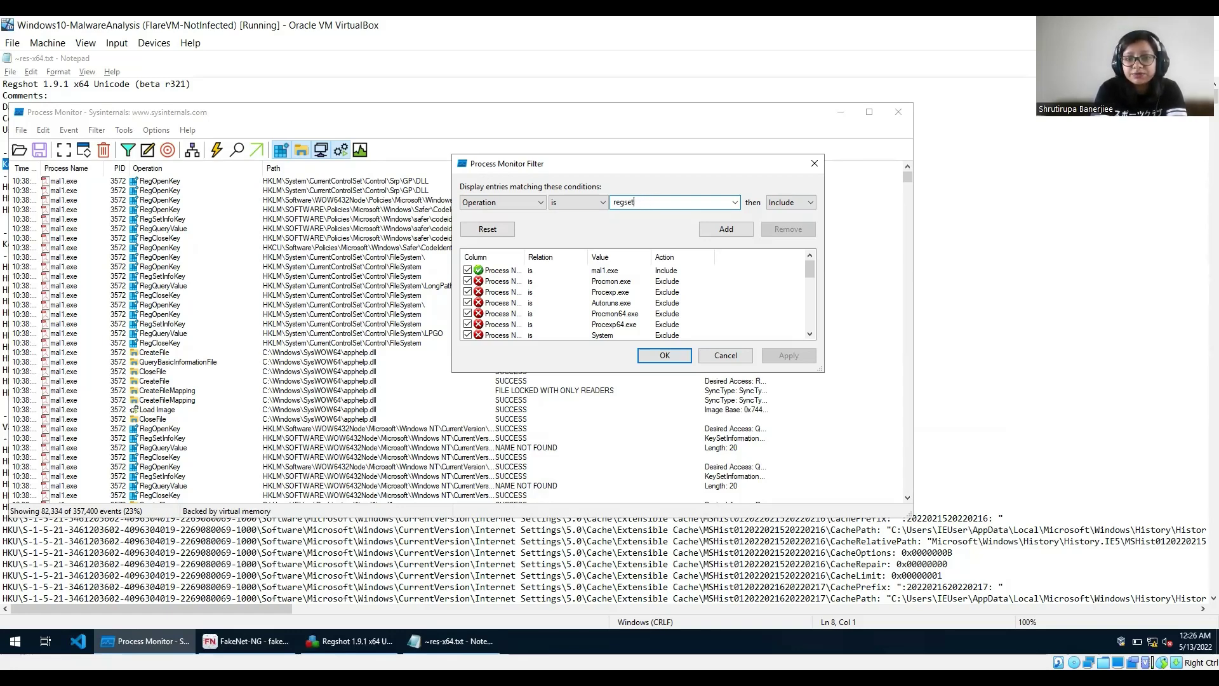
{"action": "left_click", "coordinate": [734, 202]}
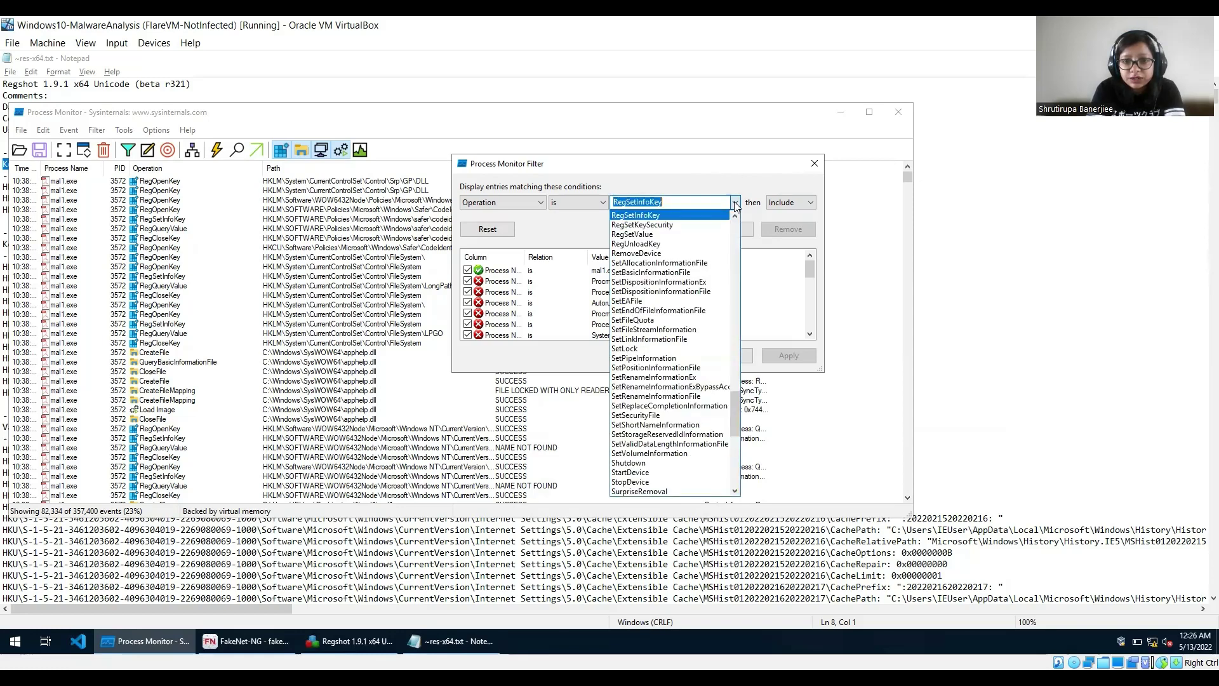
{"action": "left_click", "coordinate": [636, 235]}
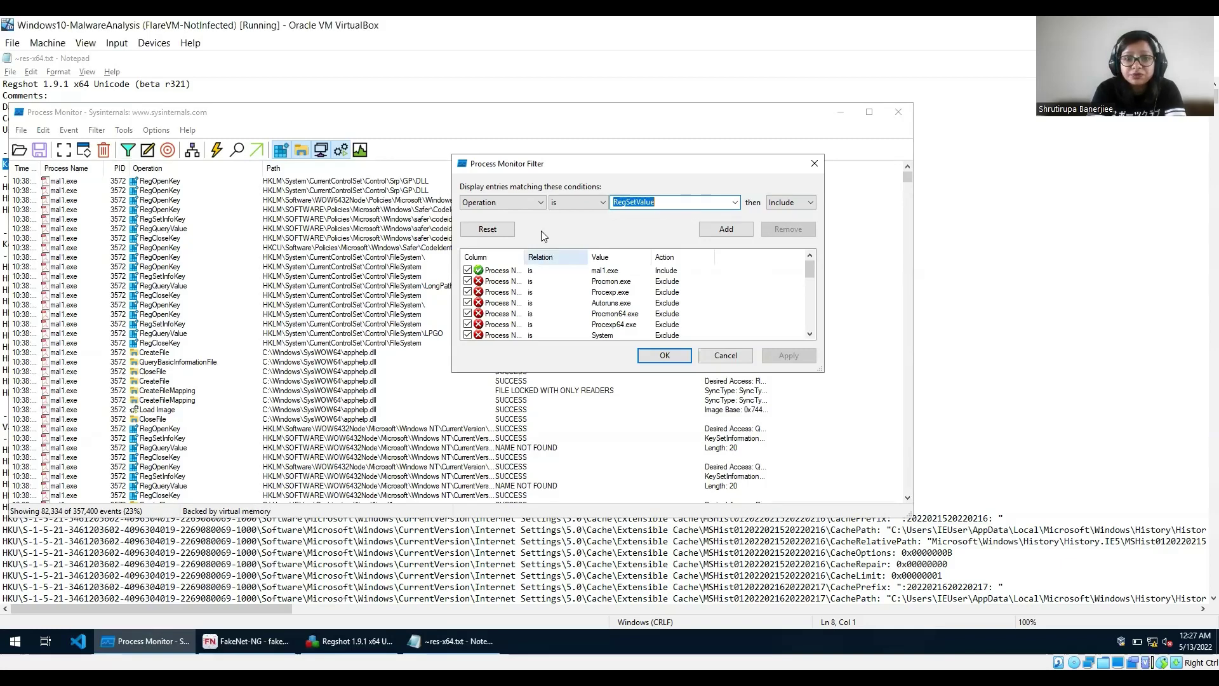
Change the operation value to RegDeleteKey.
{"action": "left_click", "coordinate": [657, 201]}
{"action": "key", "text": "BackSpace"}
{"action": "key", "text": "BackSpace"}
{"action": "key", "text": "BackSpace"}
{"action": "key", "text": "BackSpace"}
{"action": "key", "text": "BackSpace"}
{"action": "key", "text": "BackSpace"}
{"action": "key", "text": "BackSpace"}
{"action": "key", "text": "BackSpace"}
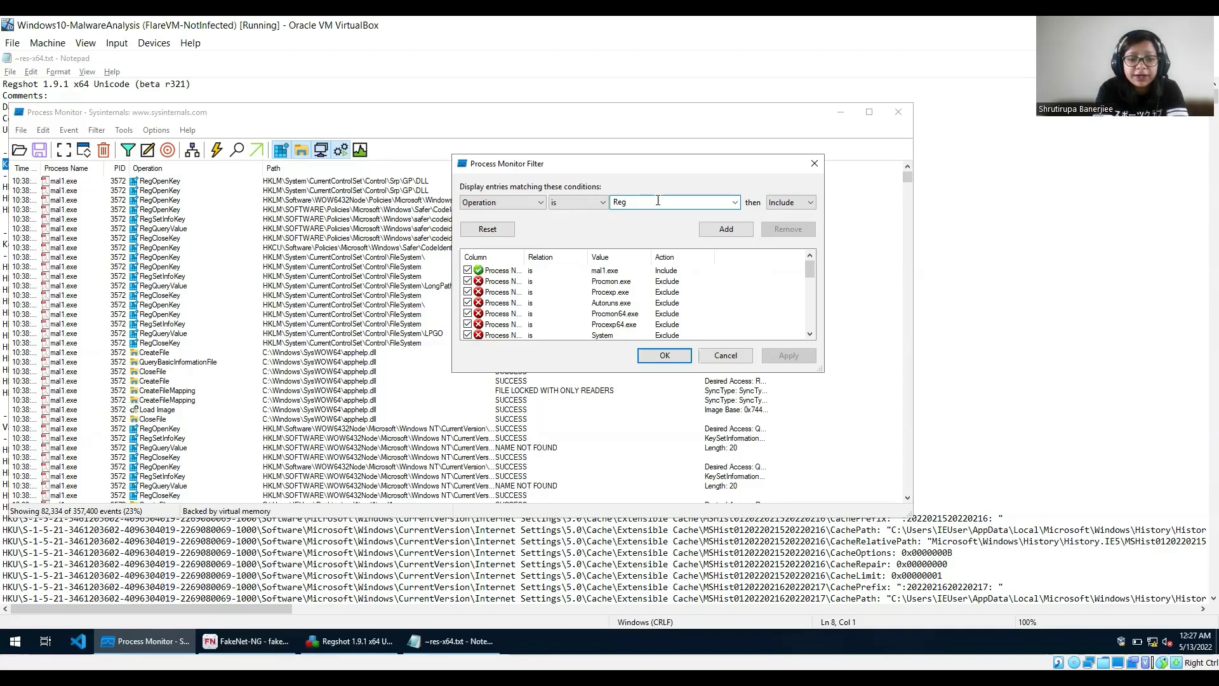
{"action": "type", "text": "De"}
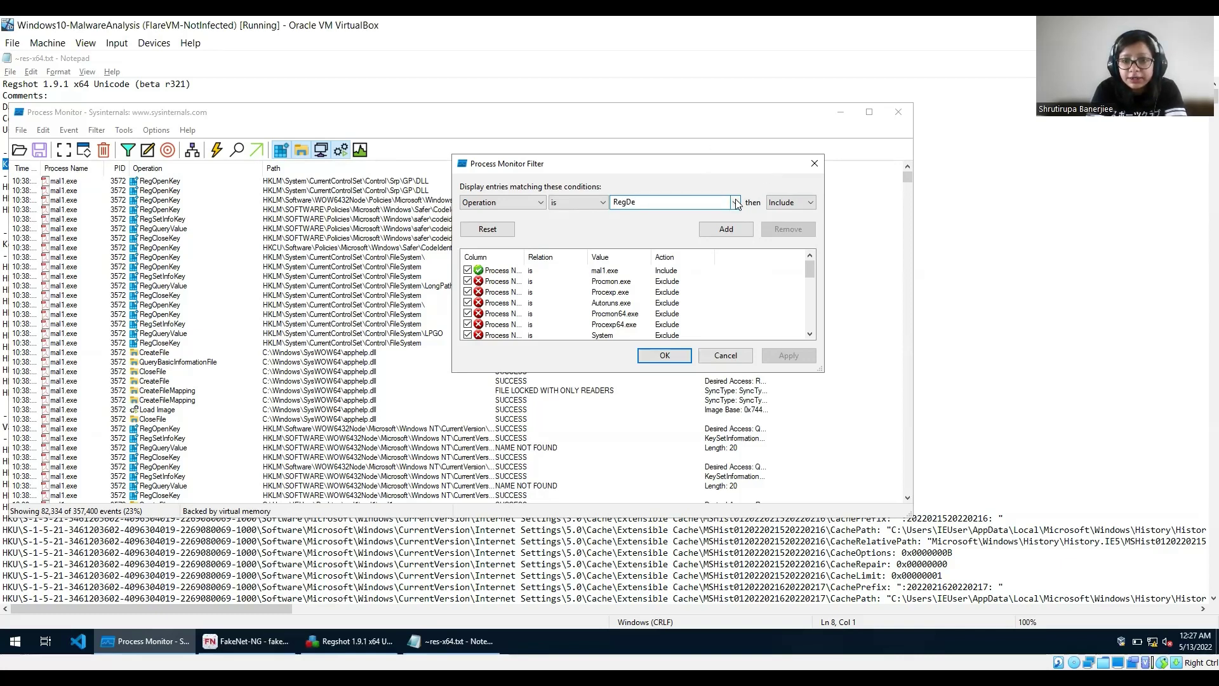
{"action": "left_click", "coordinate": [736, 203]}
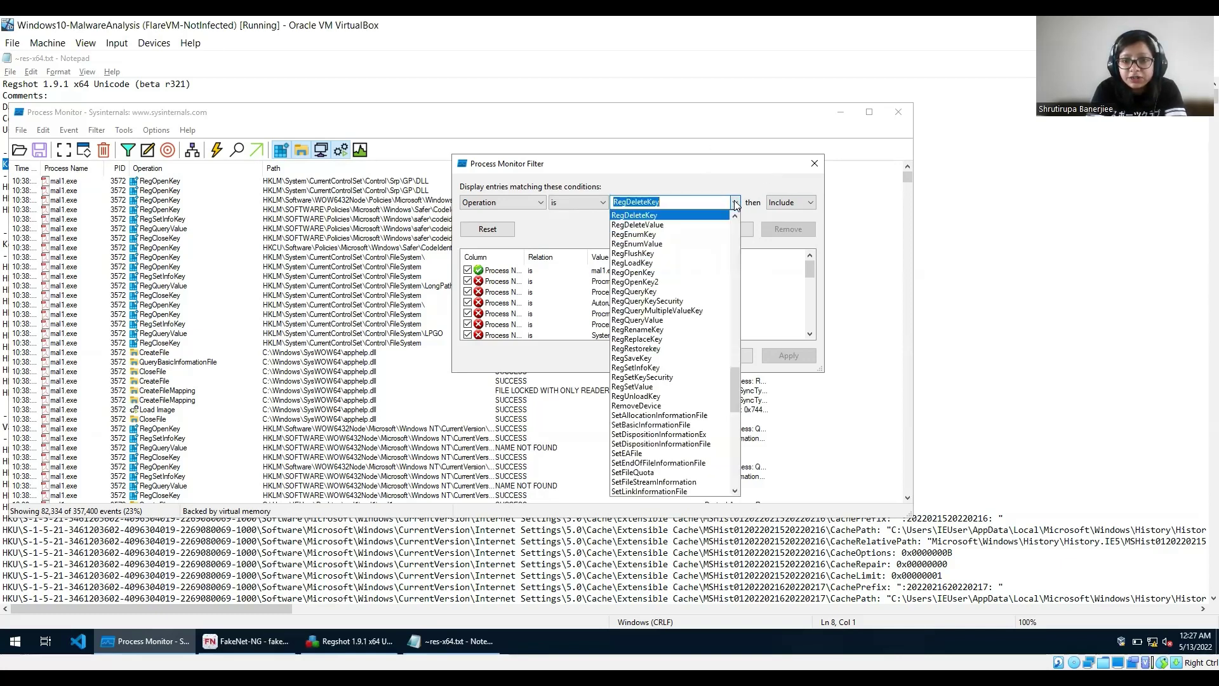
{"action": "left_click", "coordinate": [676, 216]}
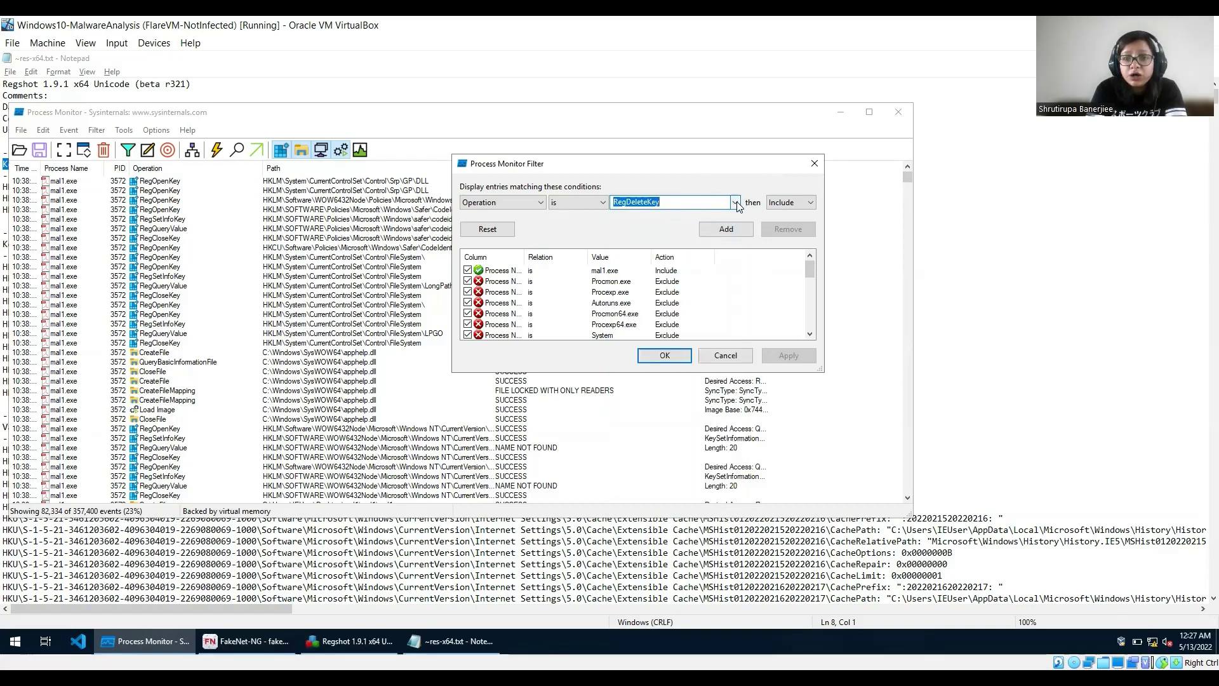
Set the value back to RegSetValue, then add and apply the include rule, leaving 187 events.
{"action": "left_click", "coordinate": [678, 200]}
{"action": "key", "text": "BackSpace"}
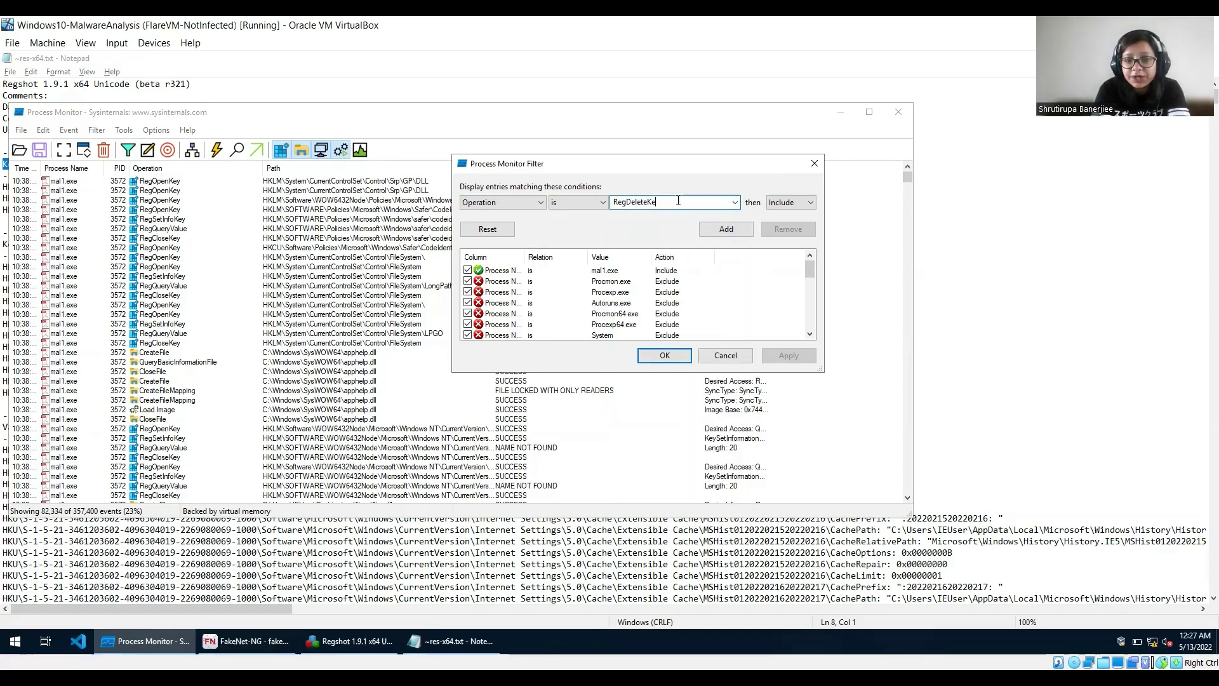
{"action": "key", "text": "BackSpace"}
{"action": "key", "text": "BackSpace"}
{"action": "key", "text": "BackSpace"}
{"action": "key", "text": "BackSpace"}
{"action": "key", "text": "BackSpace"}
{"action": "key", "text": "BackSpace"}
{"action": "key", "text": "BackSpace"}
{"action": "key", "text": "BackSpace"}
{"action": "type", "text": "S"}
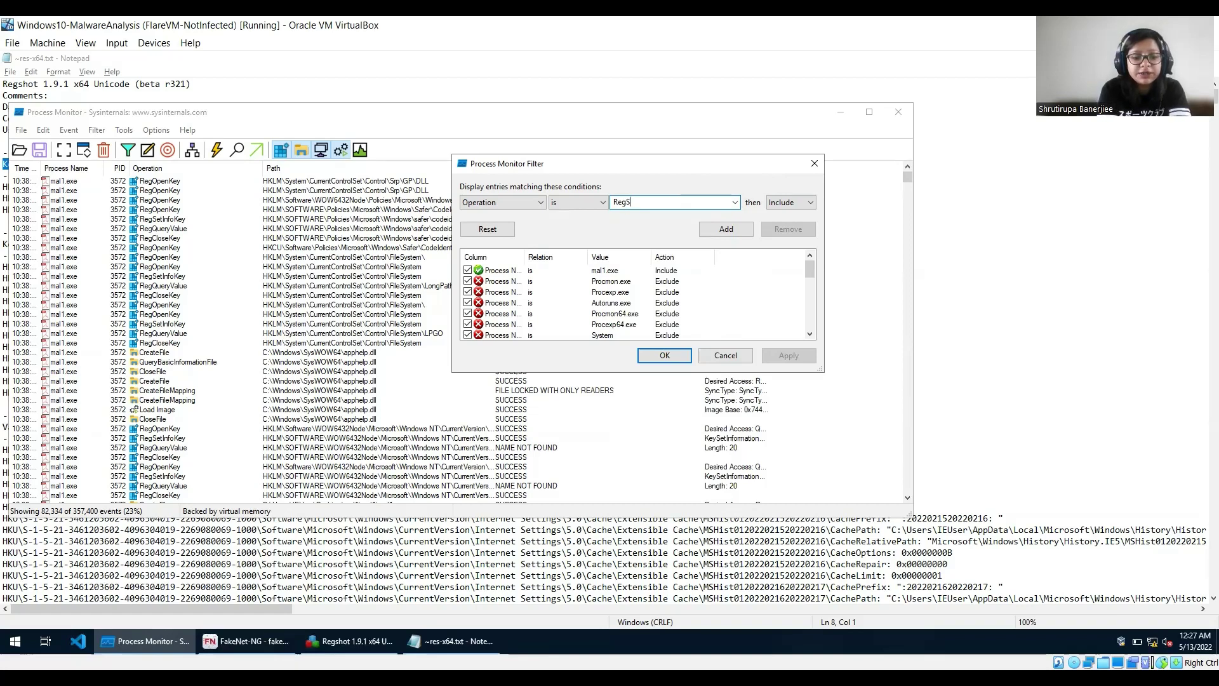
{"action": "type", "text": "E=e"}
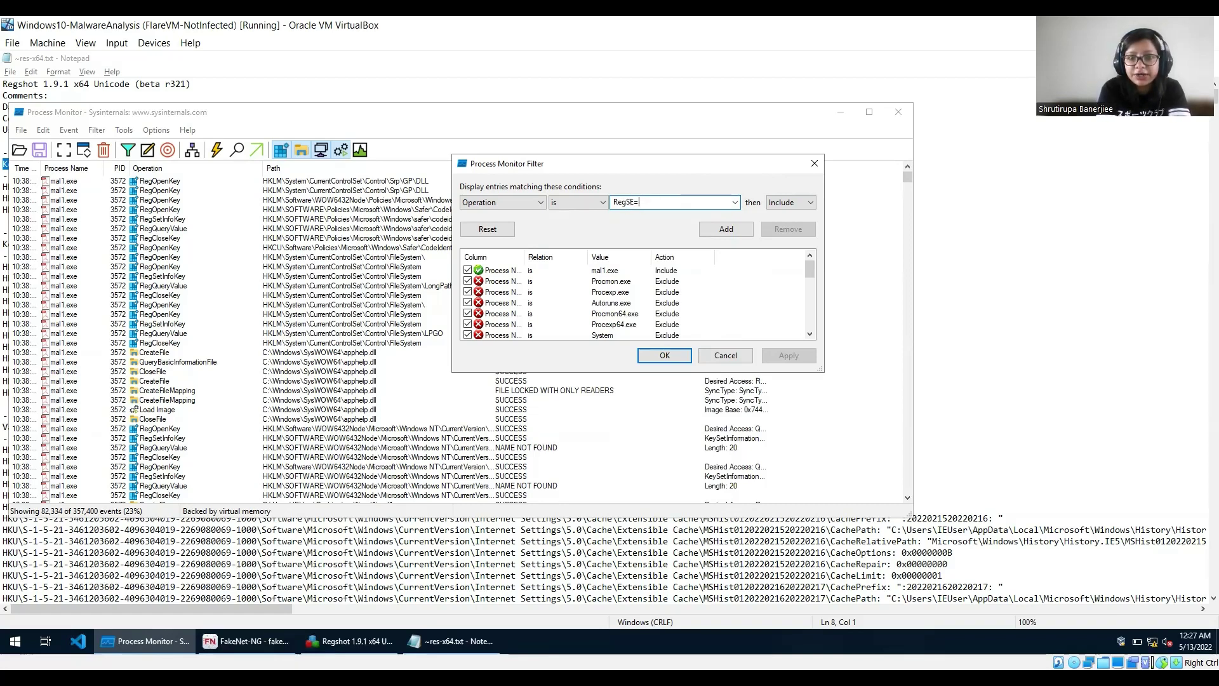
{"action": "key", "text": "BackSpace"}
{"action": "key", "text": "BackSpace"}
{"action": "key", "text": "BackSpace"}
{"action": "type", "text": "Set"}
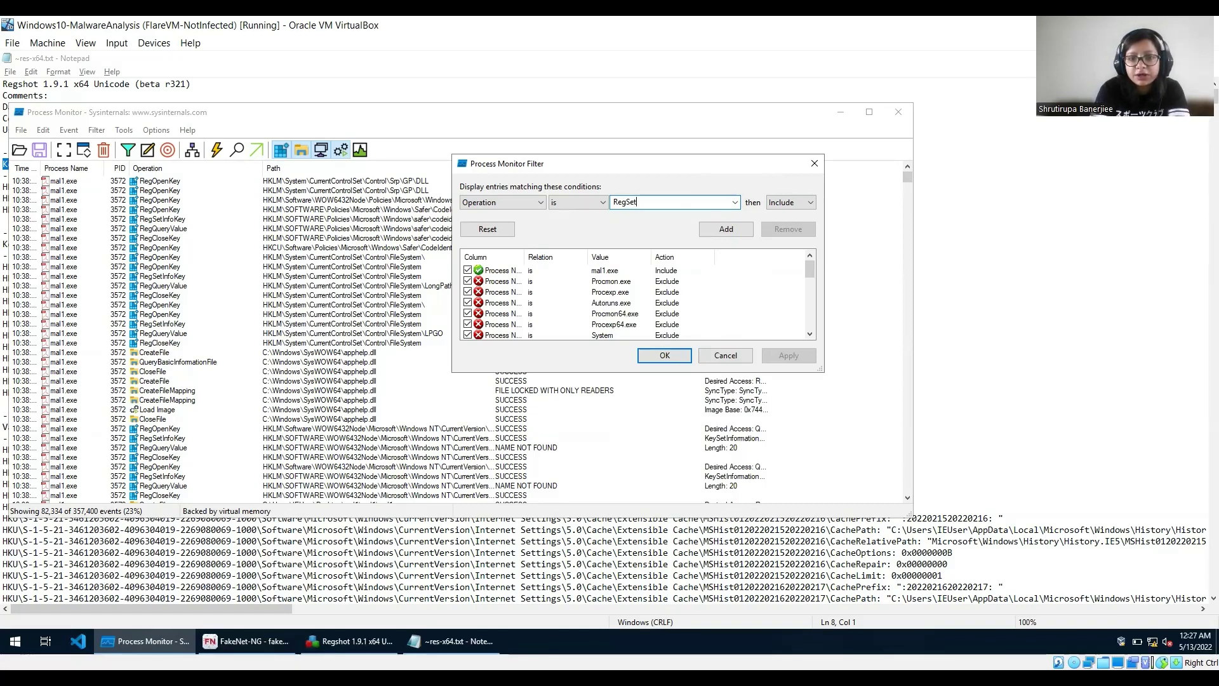
{"action": "left_click", "coordinate": [736, 202]}
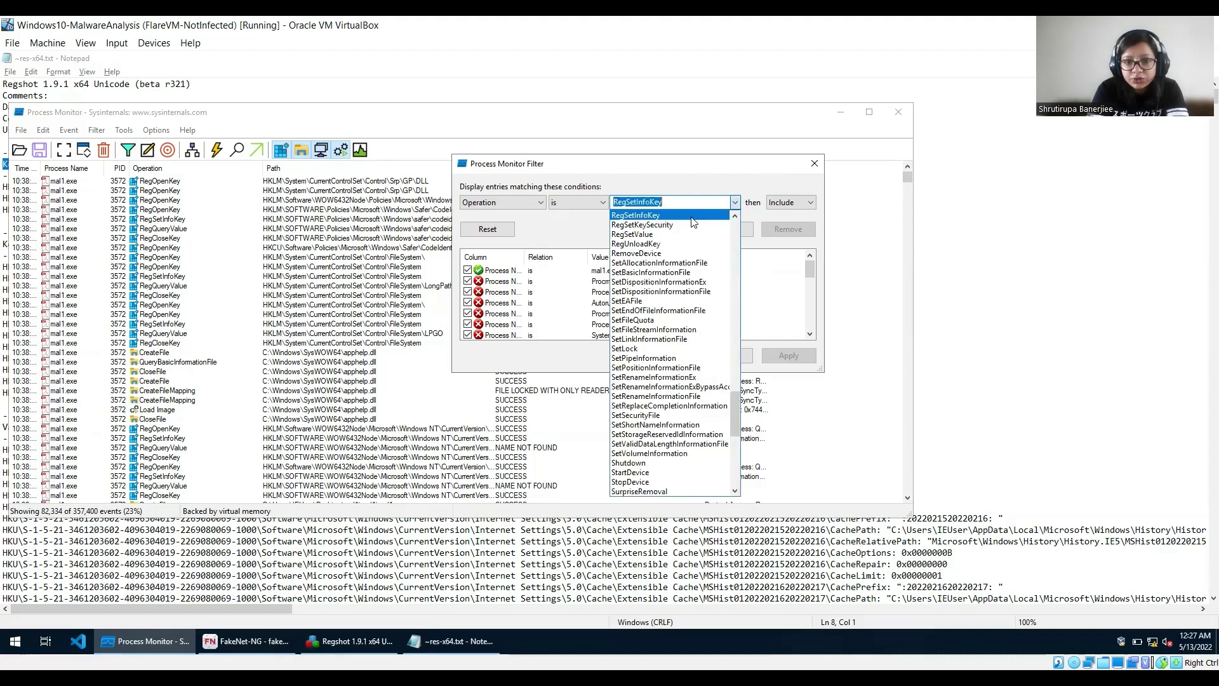
{"action": "left_click", "coordinate": [639, 234]}
{"action": "left_click", "coordinate": [724, 232]}
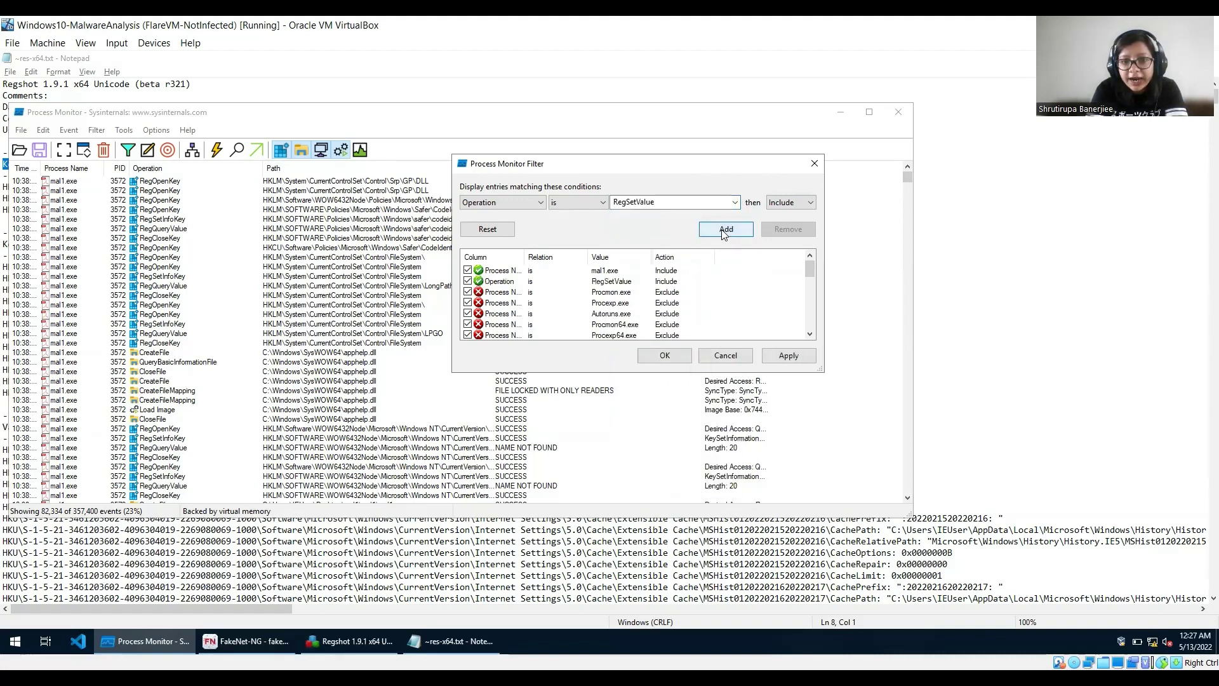
{"action": "left_click", "coordinate": [798, 357]}
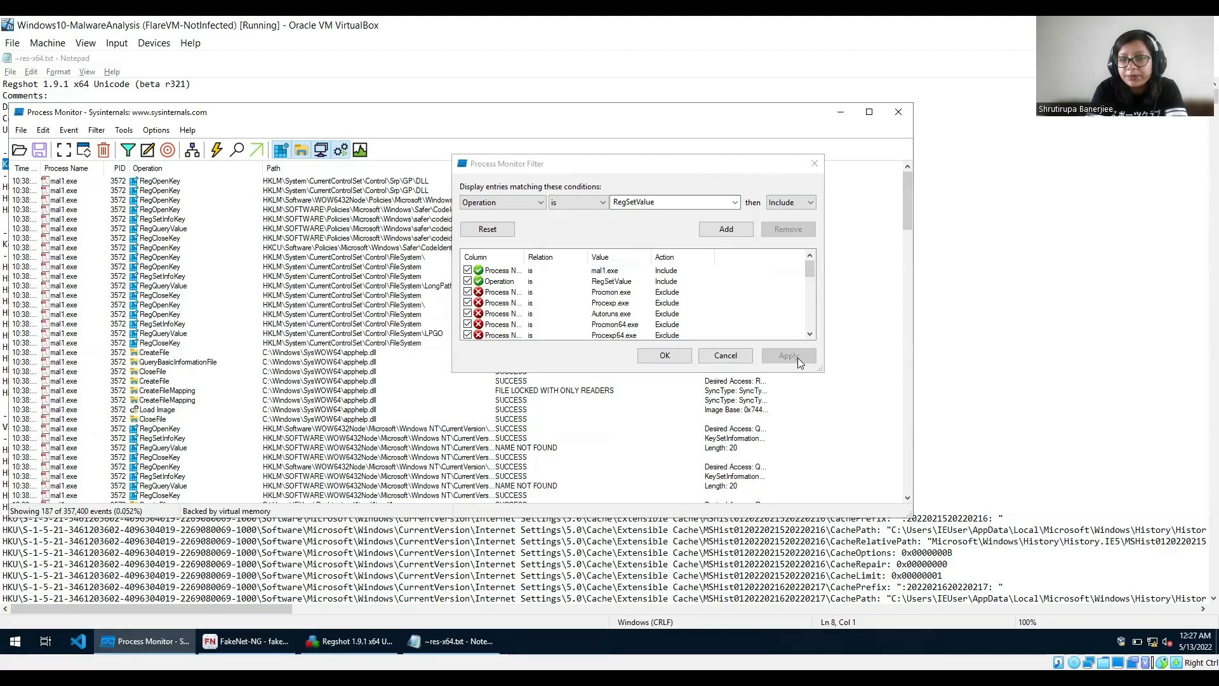
Add and apply an Operation is RegDeleteKey include rule.
{"action": "left_click", "coordinate": [735, 202]}
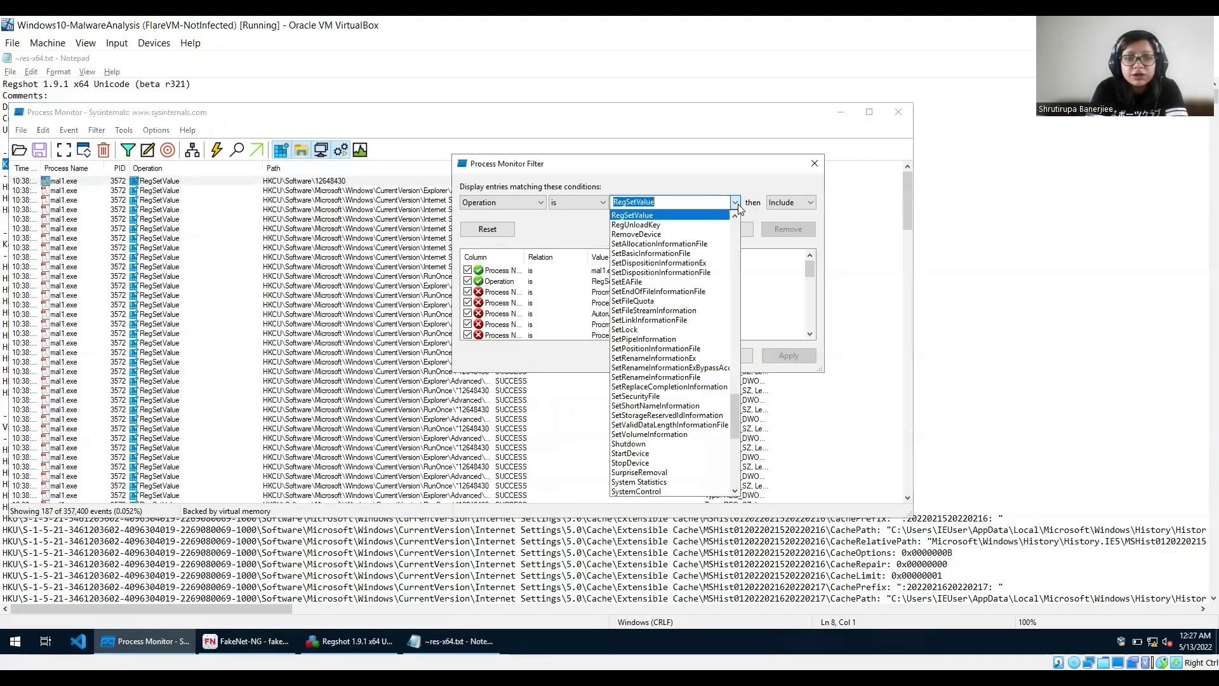
{"action": "left_click", "coordinate": [682, 201]}
{"action": "key", "text": "BackSpace"}
{"action": "key", "text": "BackSpace"}
{"action": "key", "text": "BackSpace"}
{"action": "key", "text": "BackSpace"}
{"action": "key", "text": "BackSpace"}
{"action": "key", "text": "BackSpace"}
{"action": "key", "text": "BackSpace"}
{"action": "key", "text": "BackSpace"}
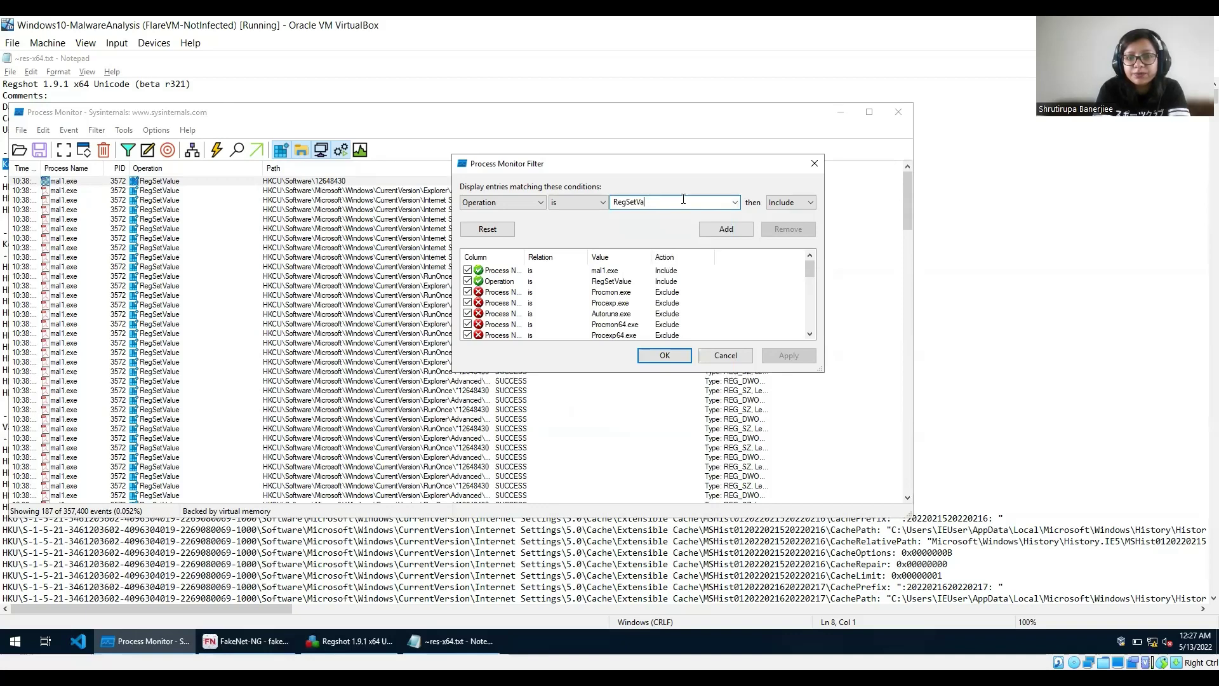
{"action": "type", "text": "Dele"}
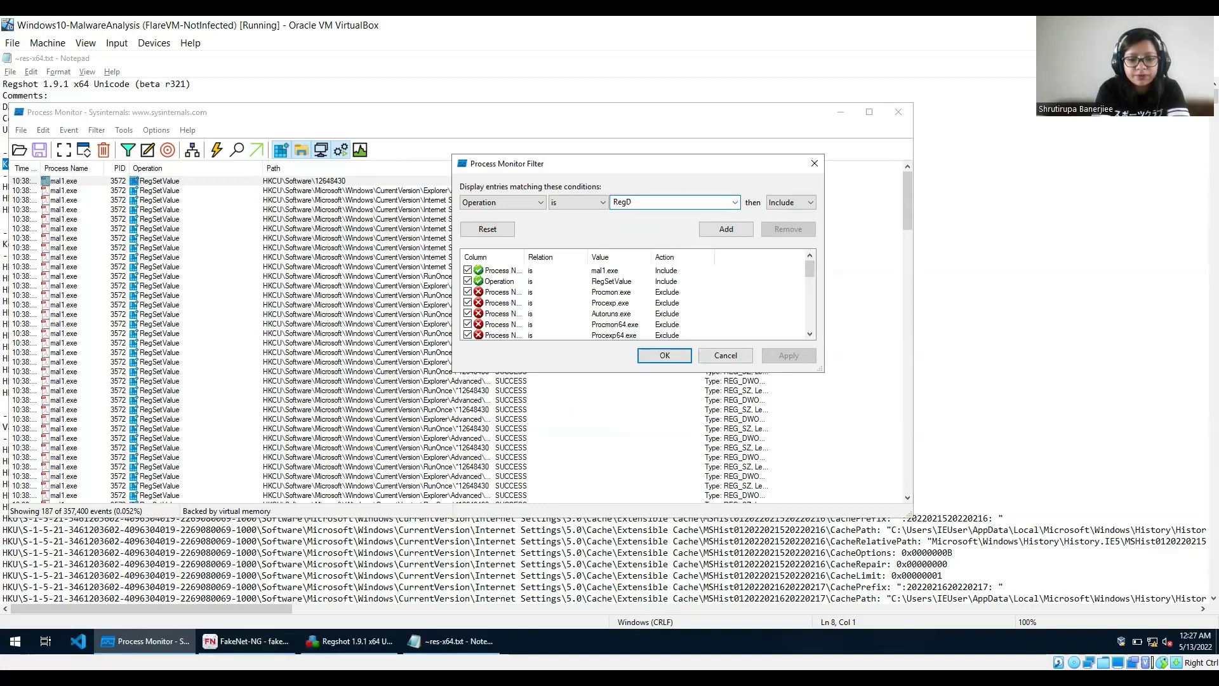
{"action": "left_click", "coordinate": [735, 202]}
{"action": "left_click", "coordinate": [683, 216]}
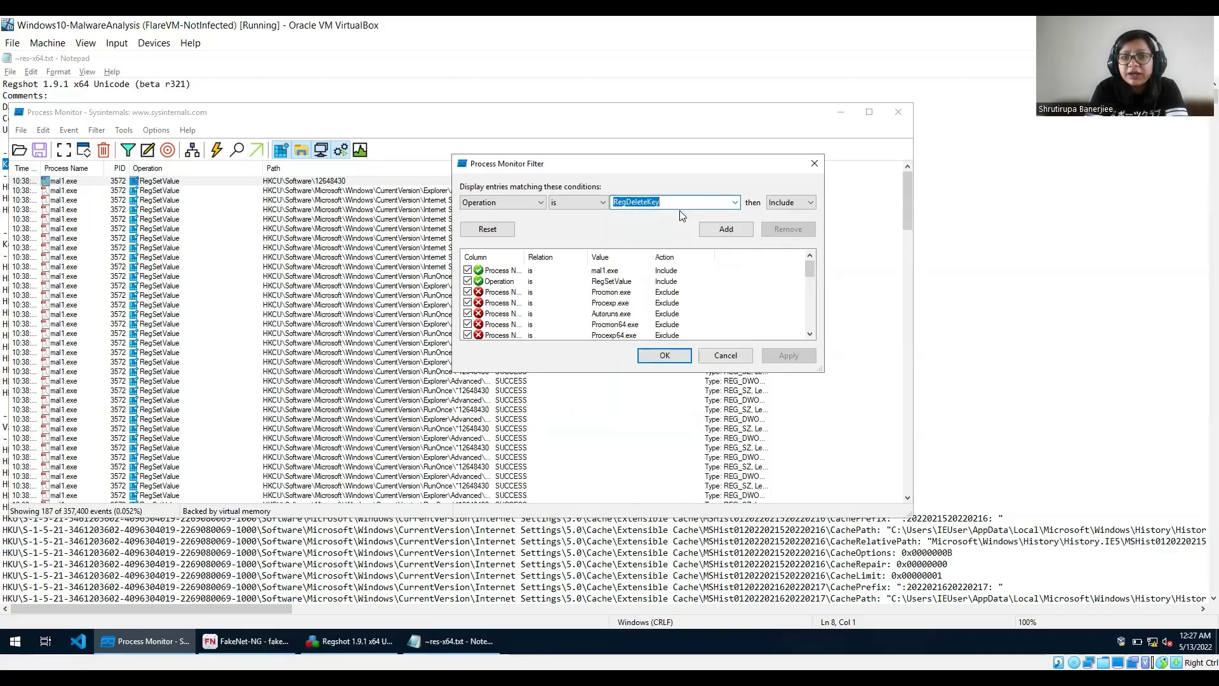
{"action": "left_click", "coordinate": [716, 230]}
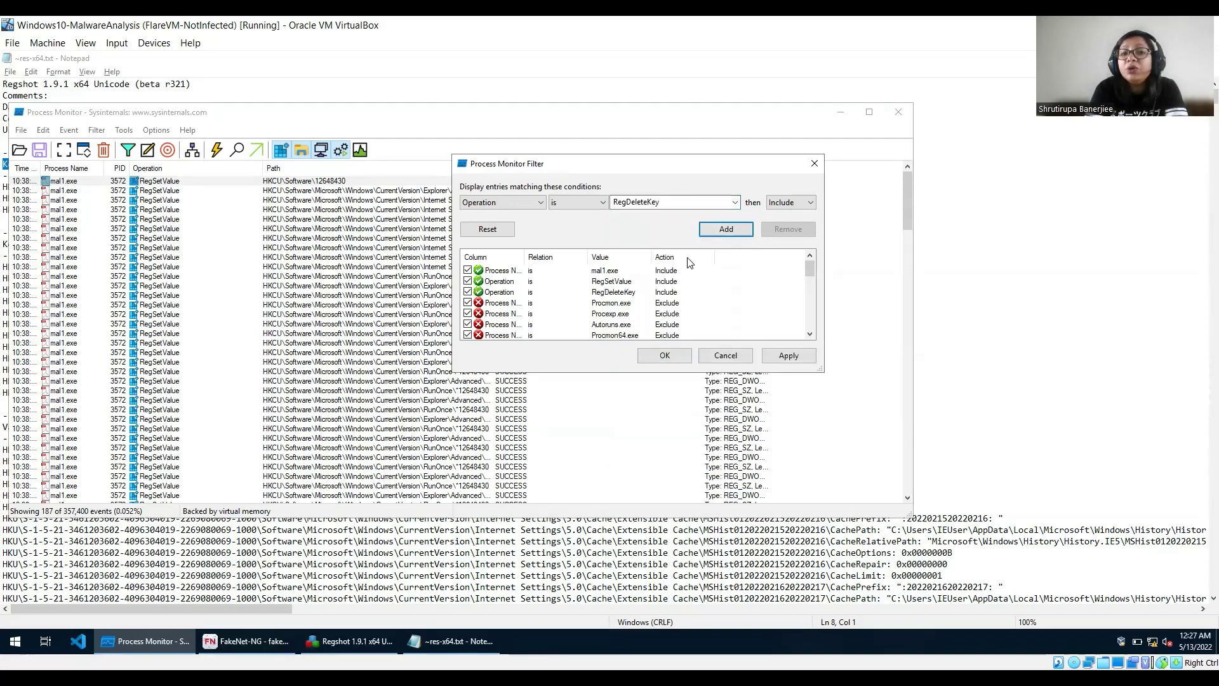
{"action": "left_click", "coordinate": [782, 357]}
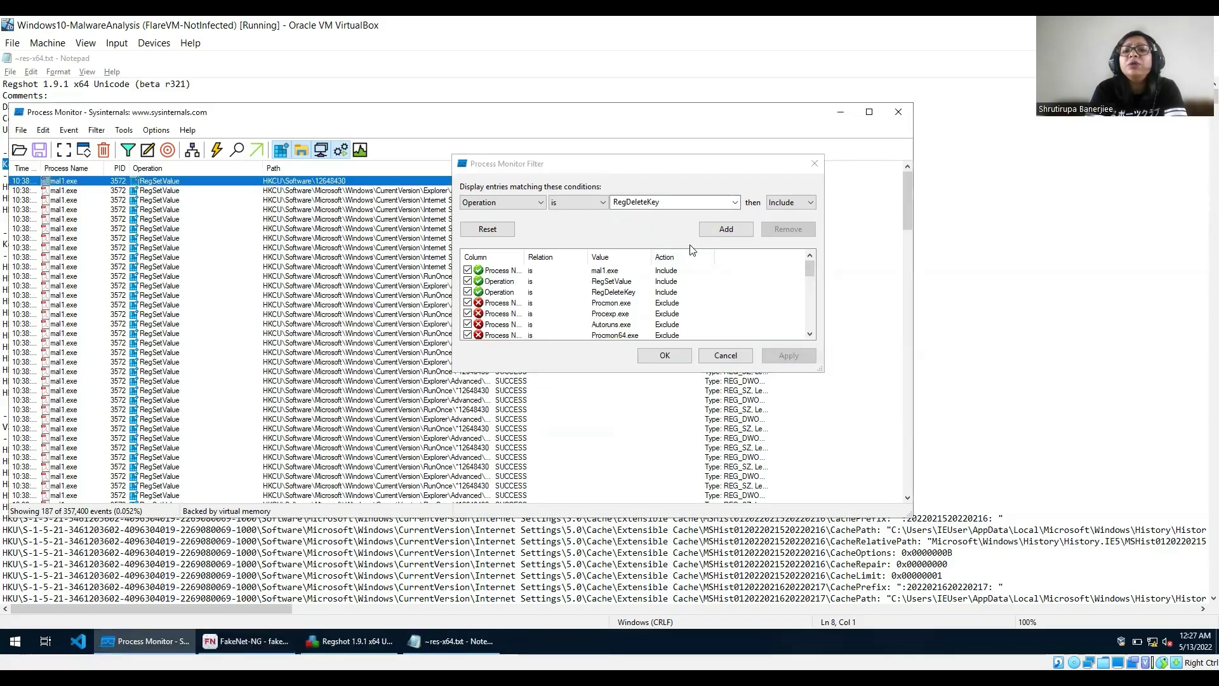
Add and apply an Operation is RegDeleteValue include rule, showing 188 events.
{"action": "left_click", "coordinate": [734, 204]}
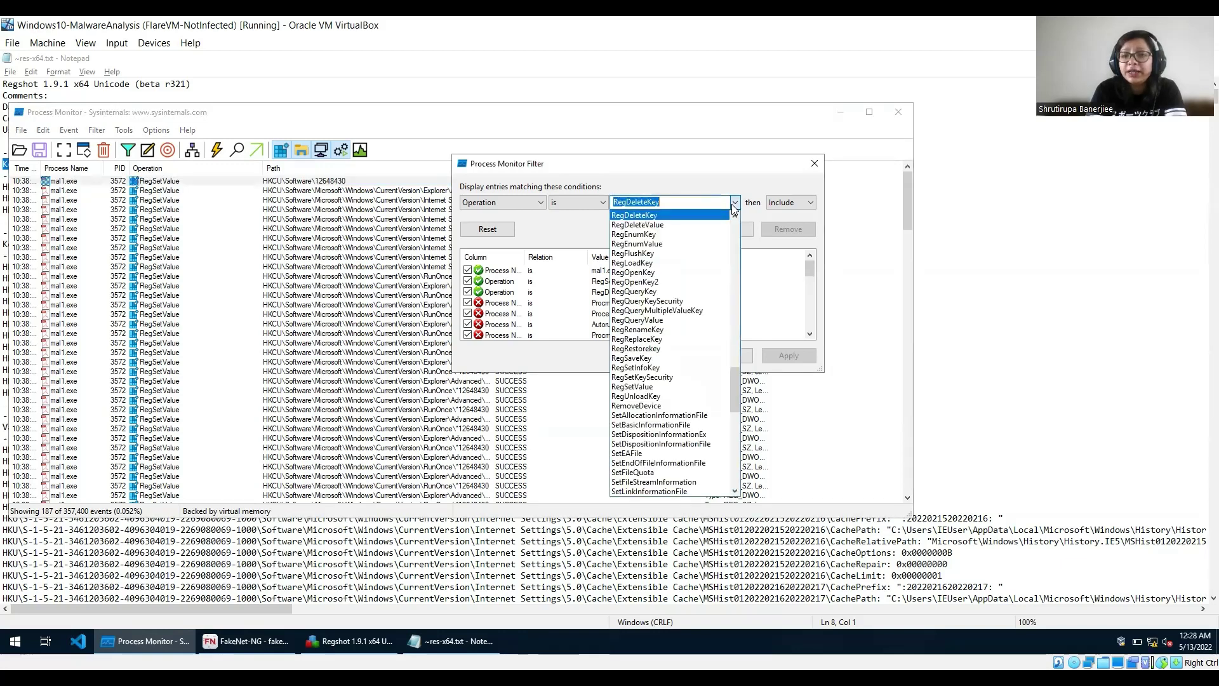
{"action": "left_click", "coordinate": [621, 226]}
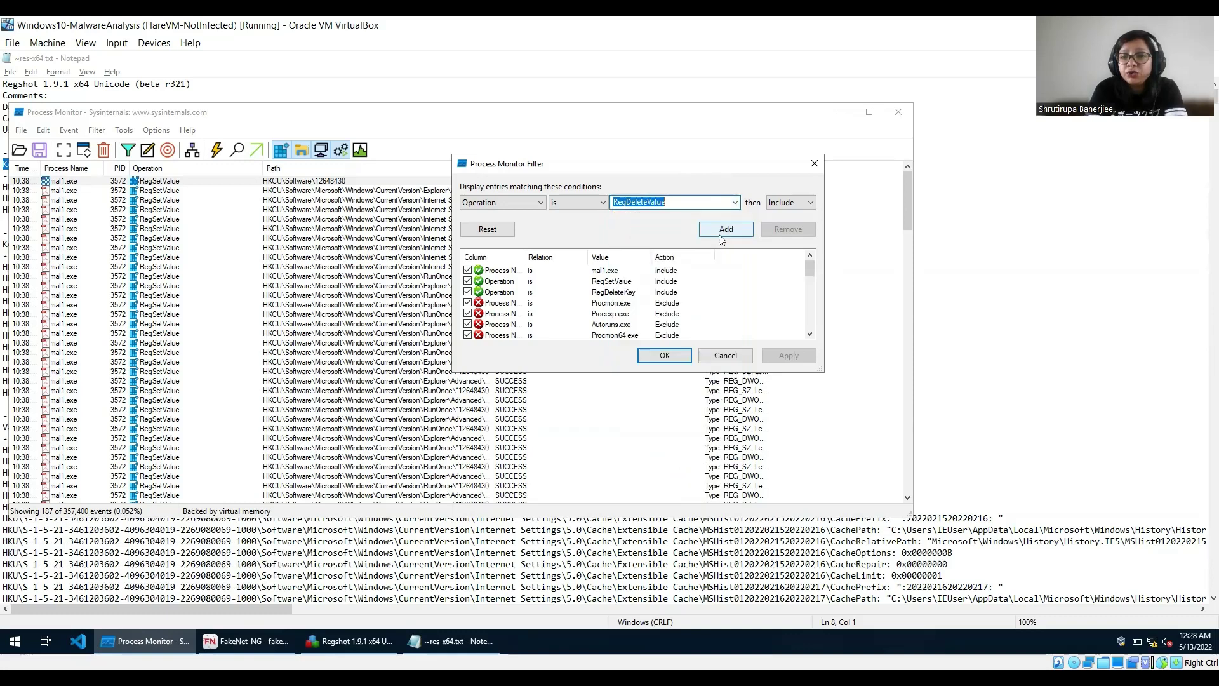
{"action": "left_click", "coordinate": [726, 229]}
{"action": "left_click", "coordinate": [800, 358]}
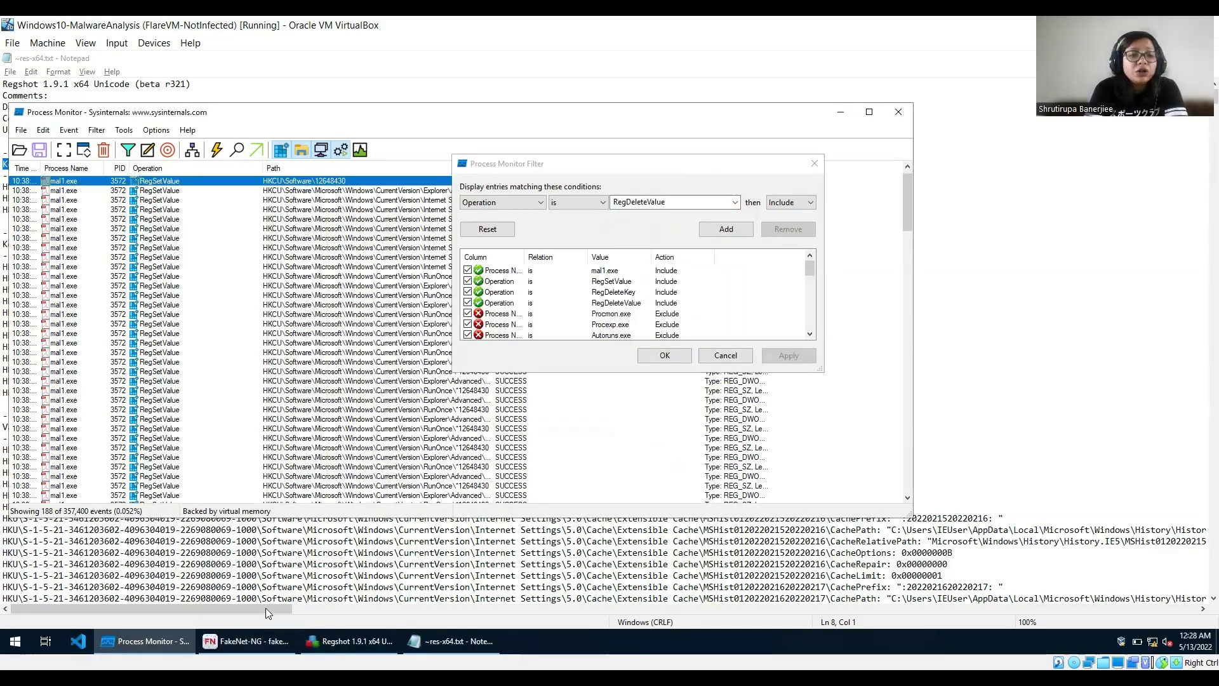
Scroll down the Regshot report's deleted, added and modified entries, then return to the Process Monitor filter.
{"action": "left_click", "coordinate": [445, 643]}
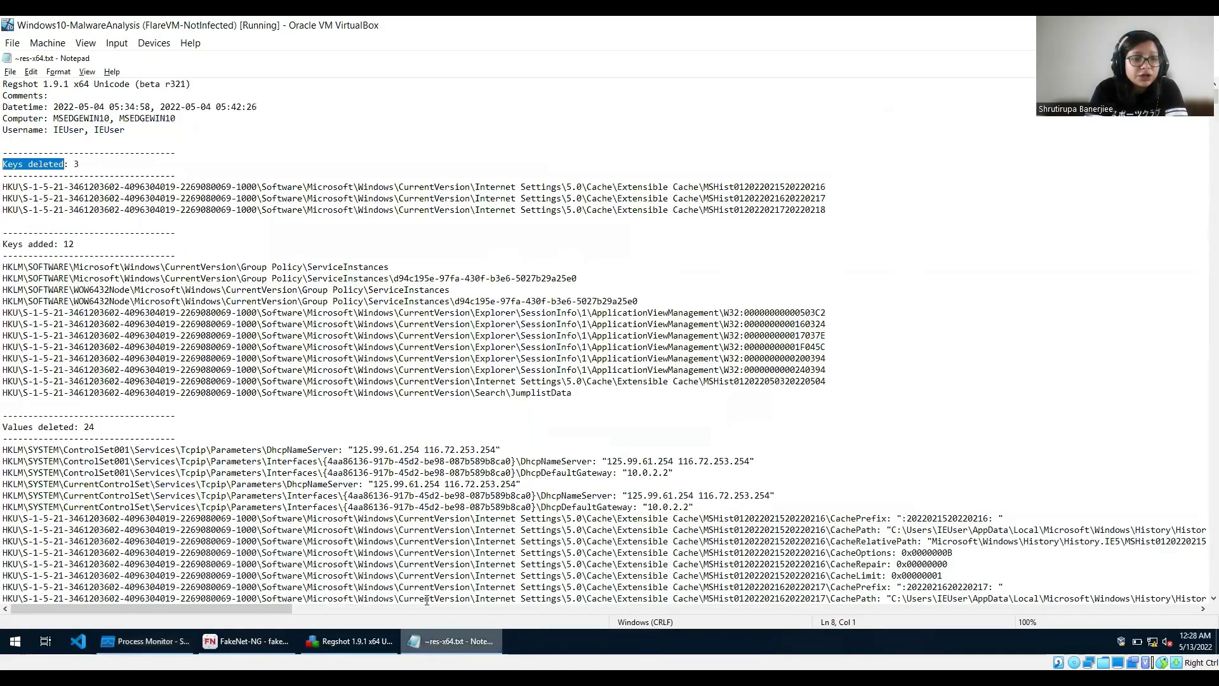
{"action": "scroll", "coordinate": [347, 359], "scroll_direction": "down", "scroll_amount": 2}
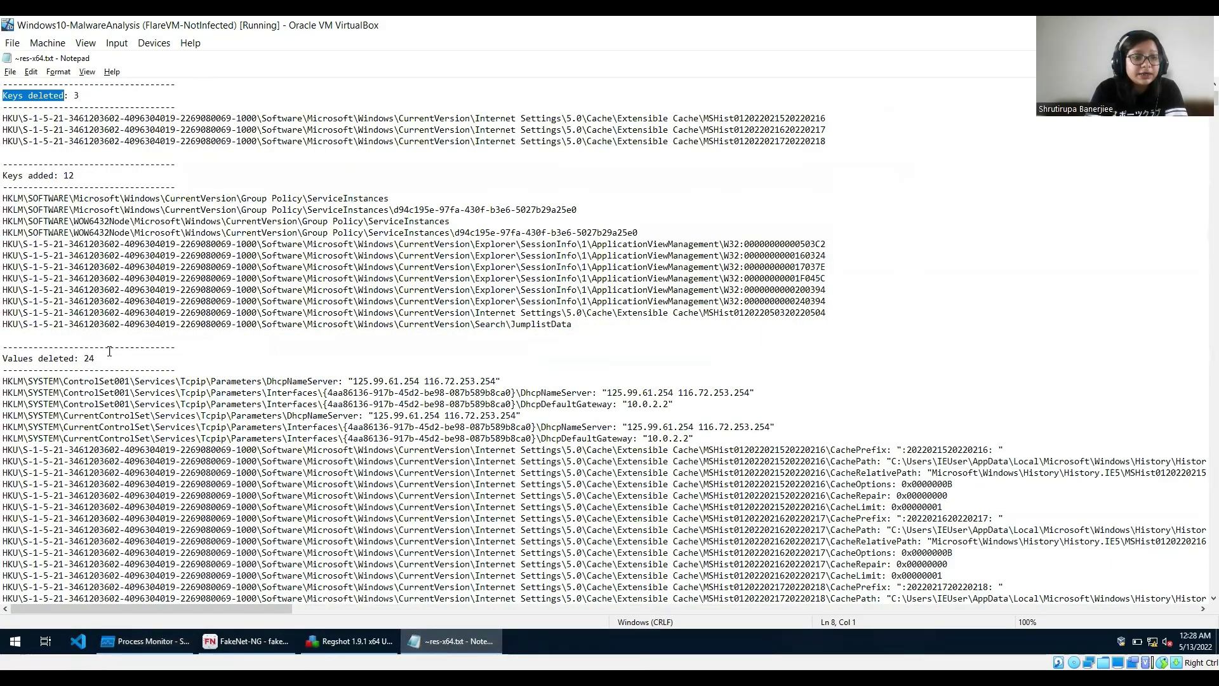
{"action": "scroll", "coordinate": [109, 352], "scroll_direction": "down", "scroll_amount": 9}
{"action": "scroll", "coordinate": [93, 422], "scroll_direction": "down", "scroll_amount": 10}
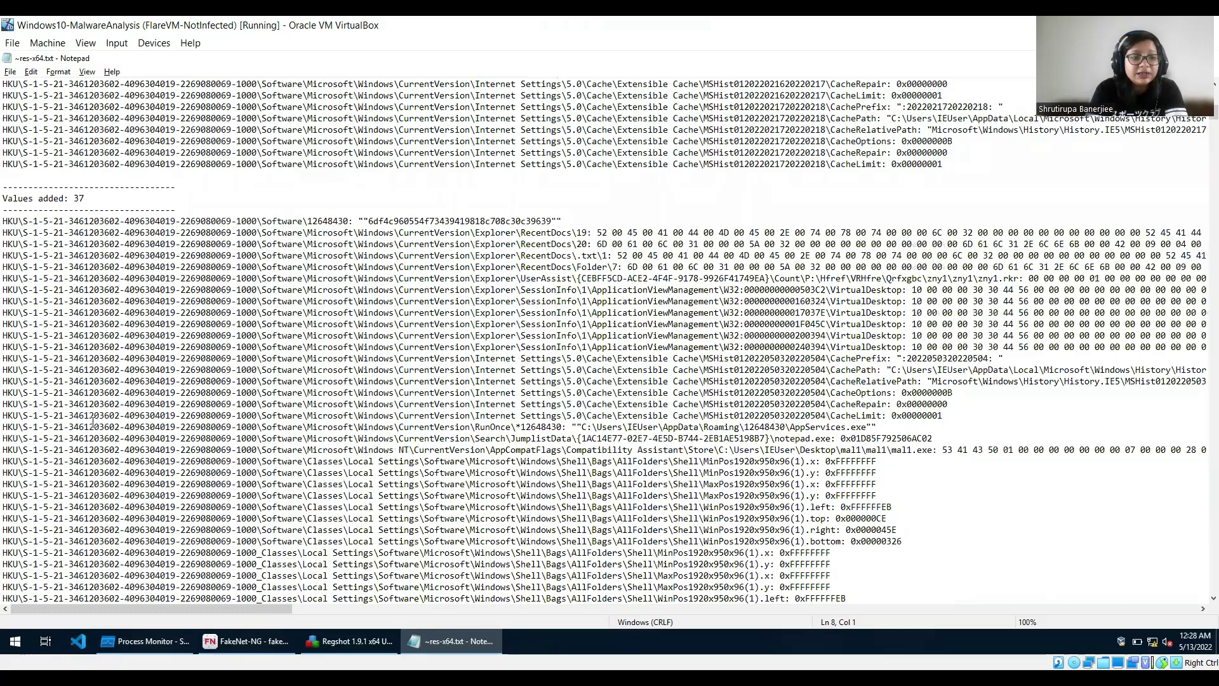
{"action": "scroll", "coordinate": [93, 422], "scroll_direction": "down", "scroll_amount": 12}
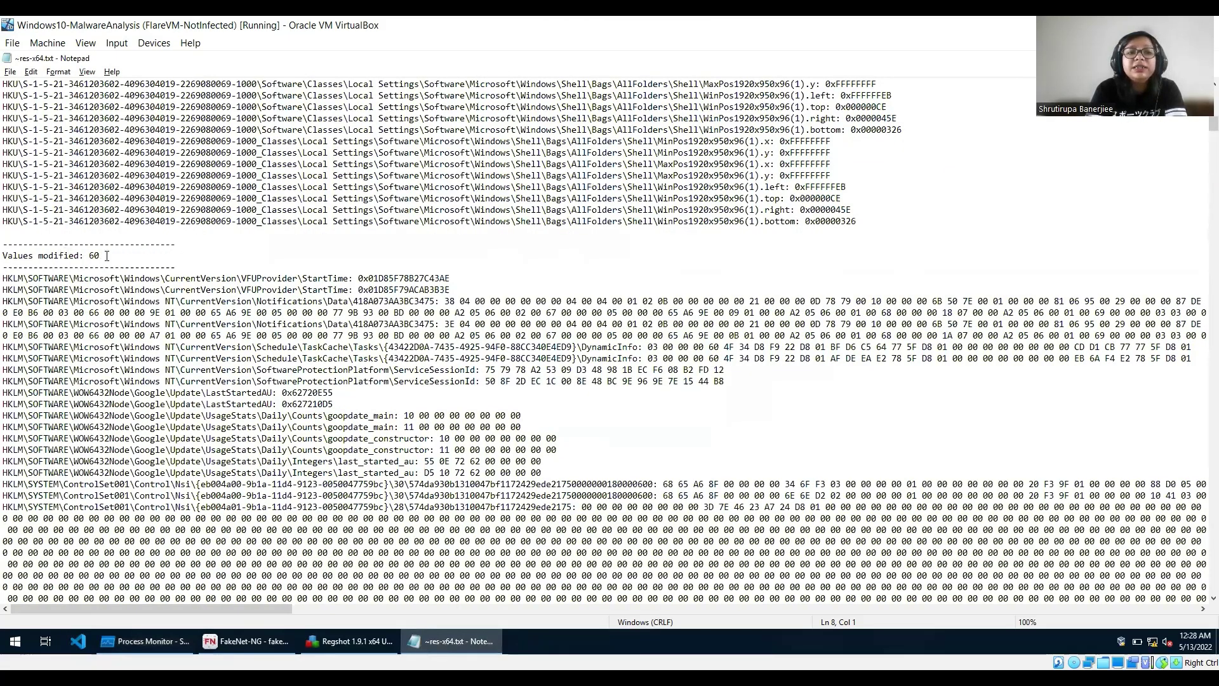
{"action": "scroll", "coordinate": [132, 257], "scroll_direction": "down", "scroll_amount": 4}
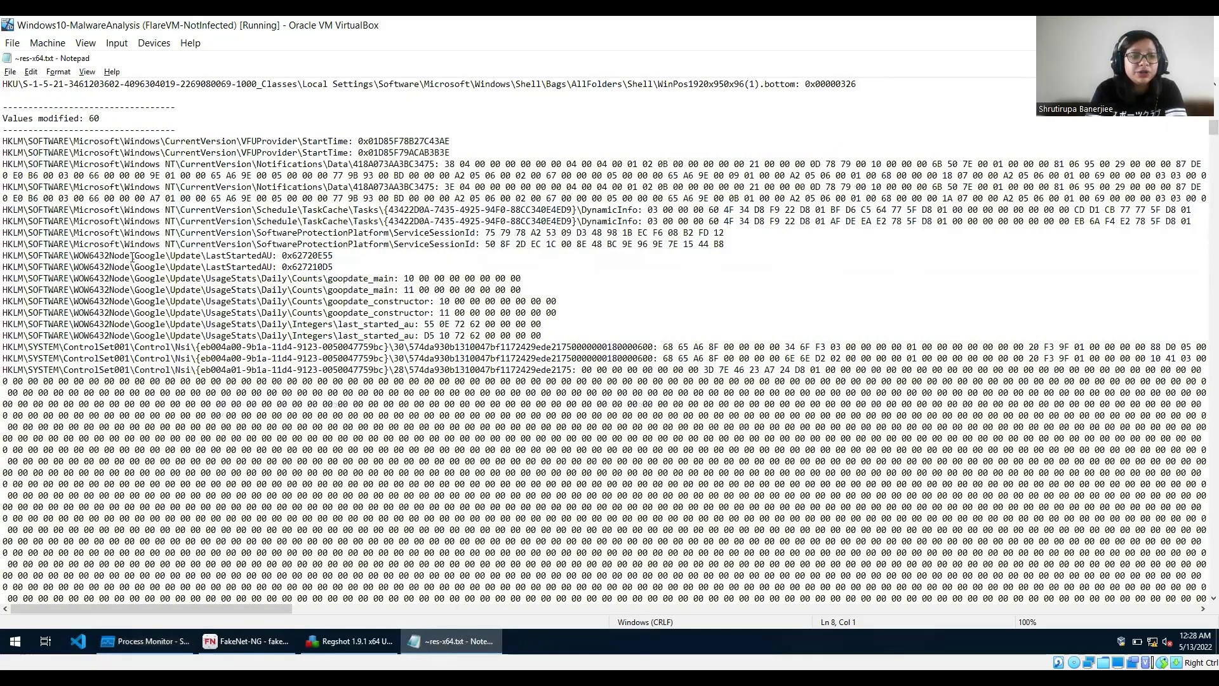
{"action": "scroll", "coordinate": [546, 257], "scroll_direction": "down", "scroll_amount": 10}
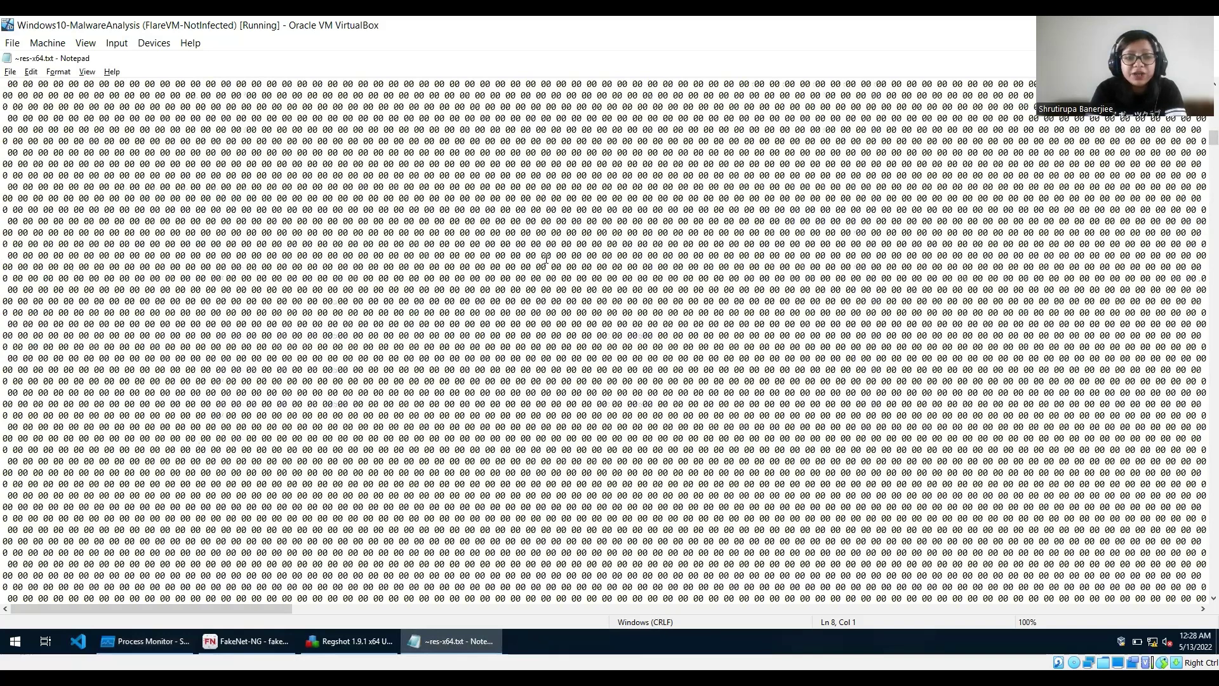
{"action": "scroll", "coordinate": [546, 257], "scroll_direction": "down", "scroll_amount": 10}
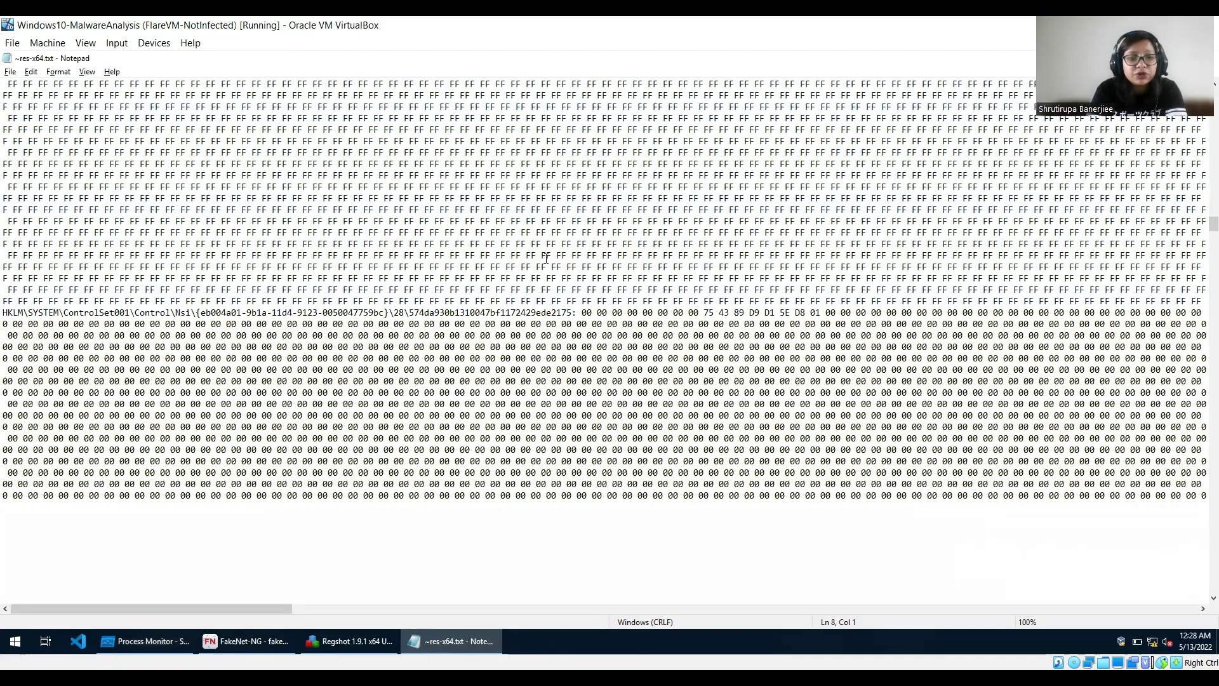
{"action": "scroll", "coordinate": [546, 257], "scroll_direction": "down", "scroll_amount": 10}
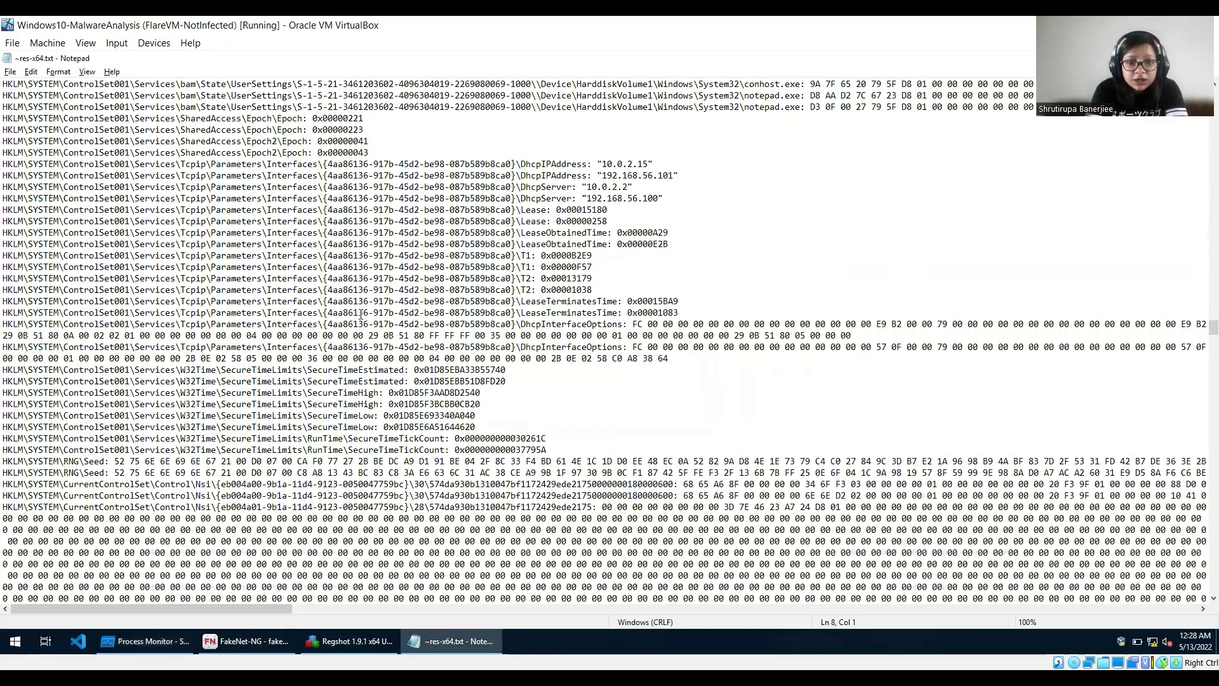
{"action": "scroll", "coordinate": [360, 314], "scroll_direction": "down", "scroll_amount": 10}
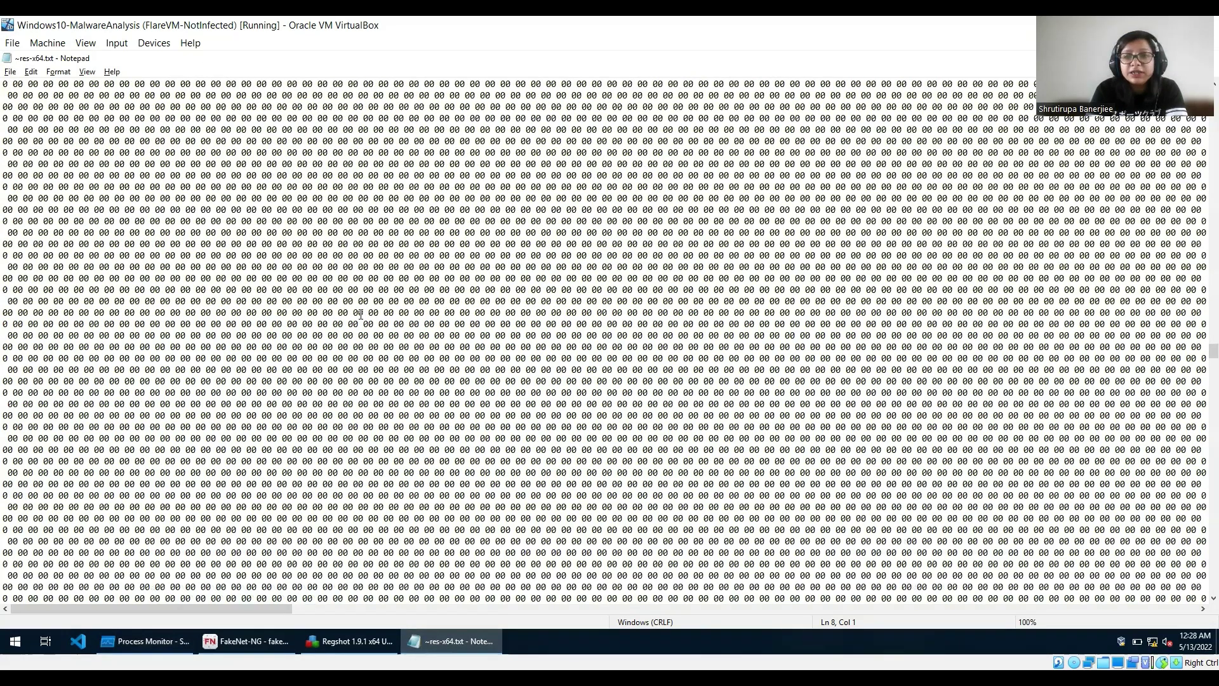
{"action": "scroll", "coordinate": [361, 314], "scroll_direction": "down", "scroll_amount": 10}
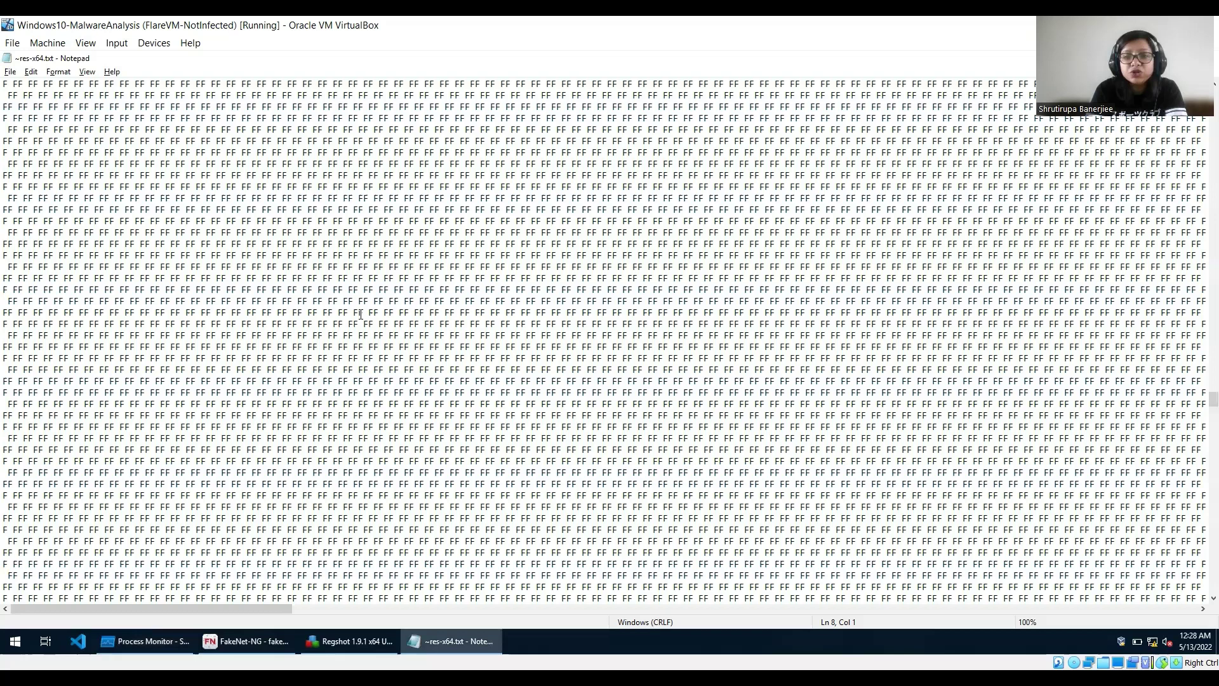
{"action": "scroll", "coordinate": [361, 315], "scroll_direction": "down", "scroll_amount": 10}
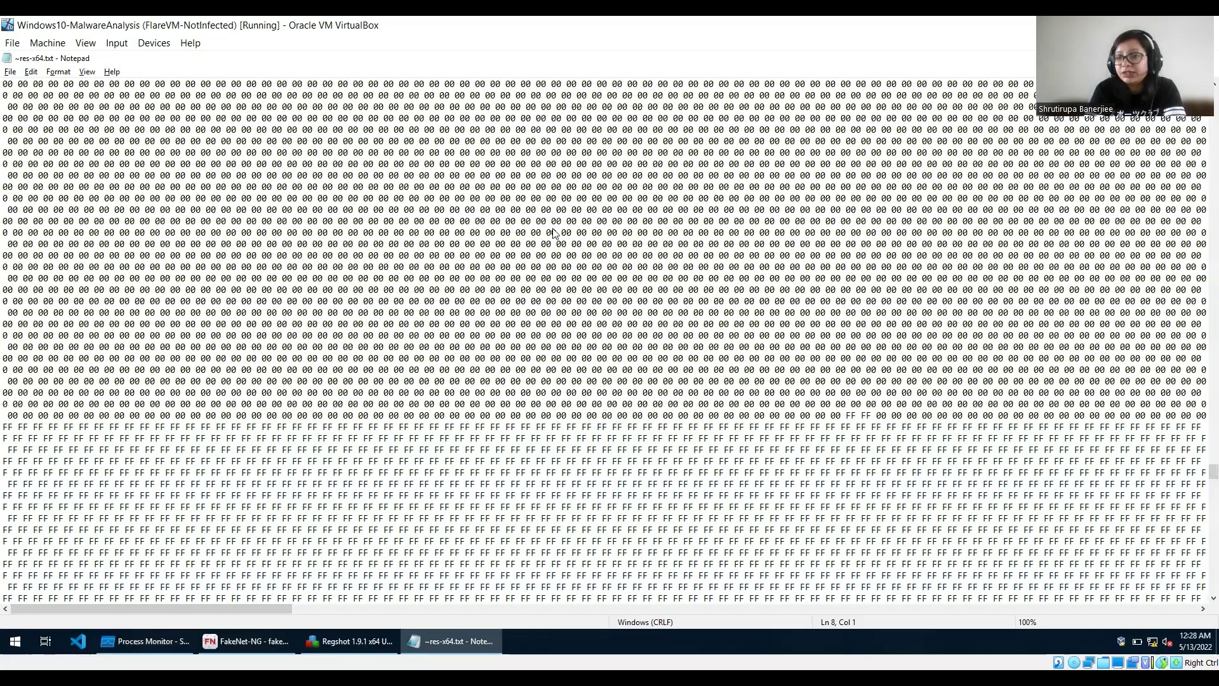
{"action": "key", "text": "alt+Tab"}
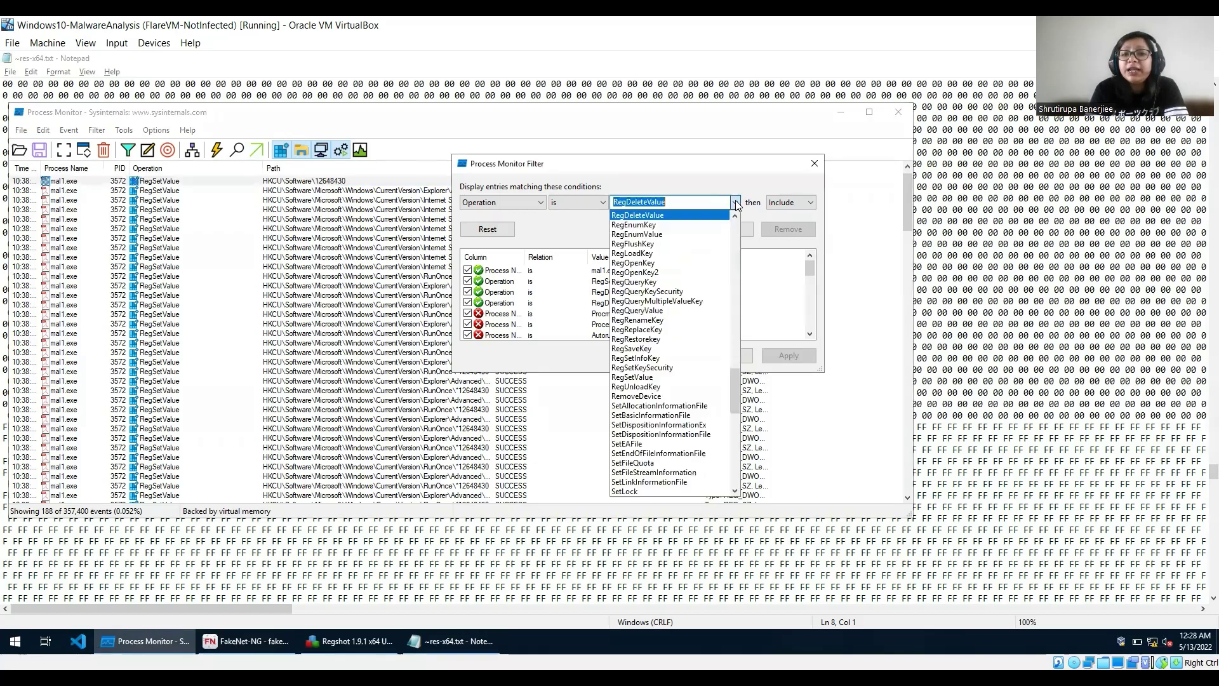
Add and apply an Operation is WriteFile include rule, bringing the list to 204 events.
{"action": "left_click", "coordinate": [697, 204]}
{"action": "type", "text": "writ"}
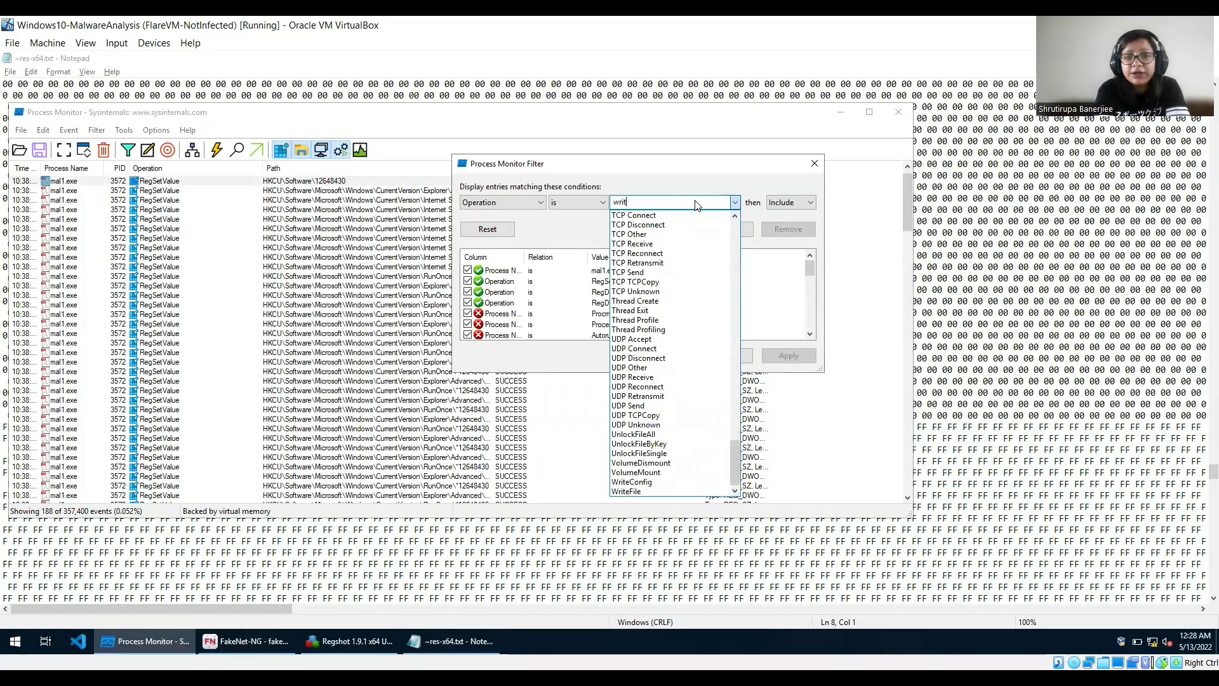
{"action": "type", "text": "e"}
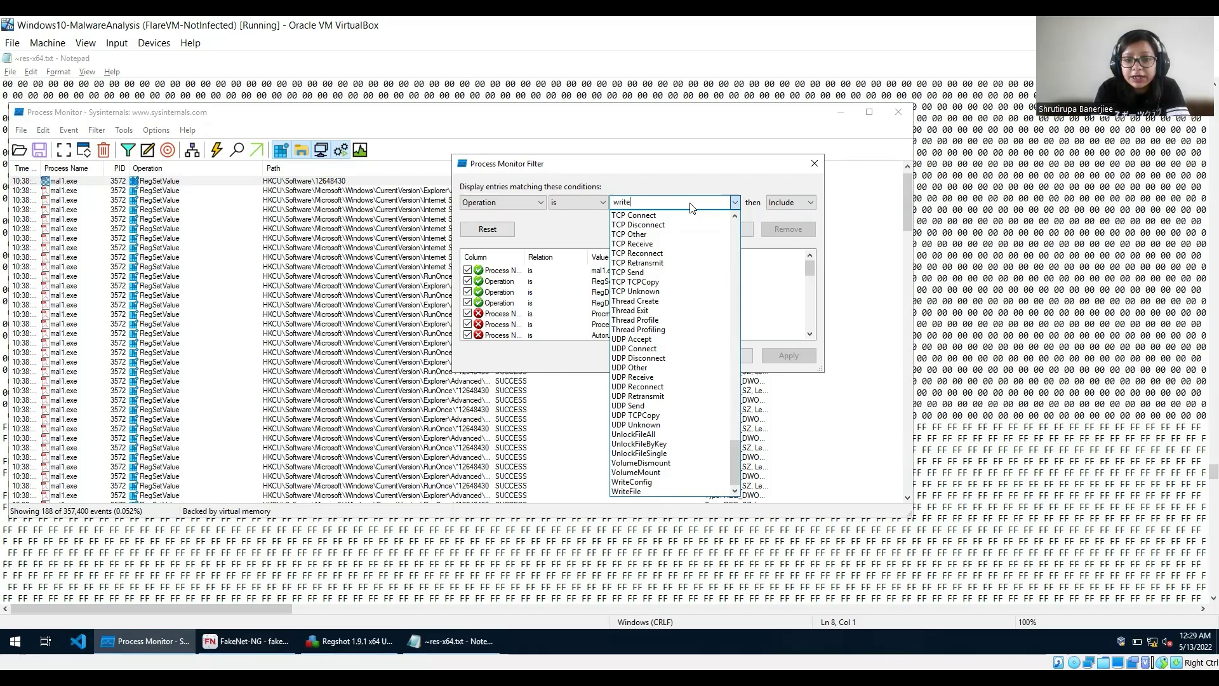
{"action": "left_click", "coordinate": [641, 492]}
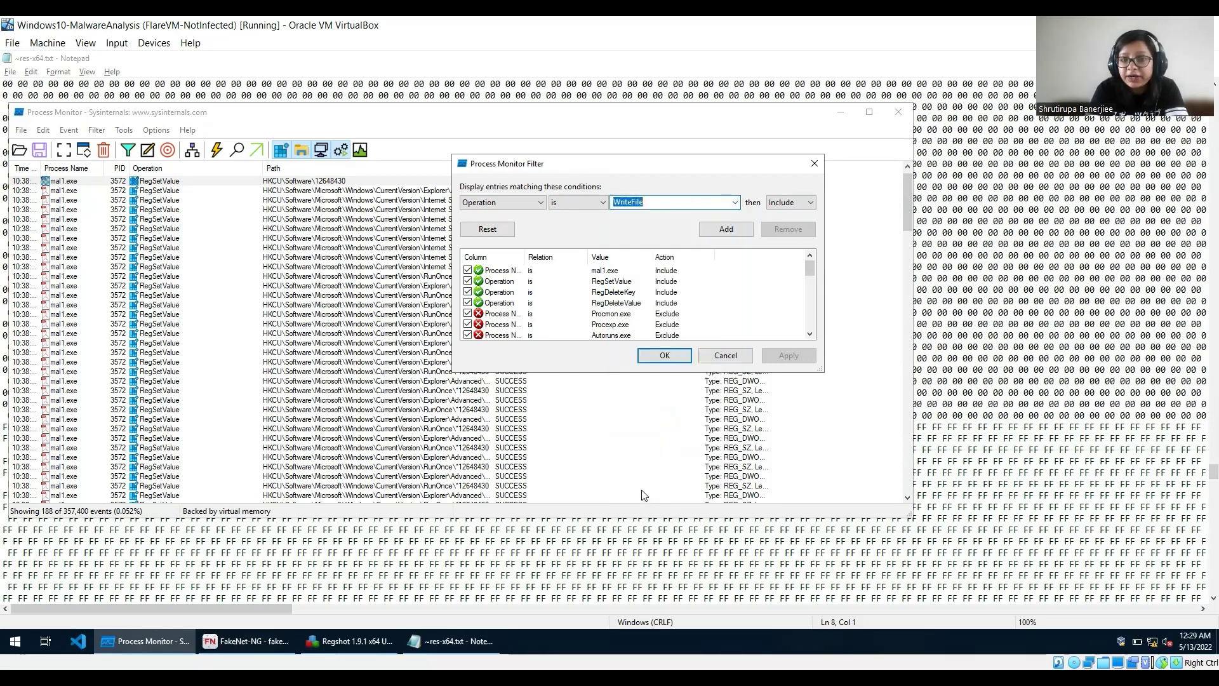
{"action": "left_click", "coordinate": [739, 232]}
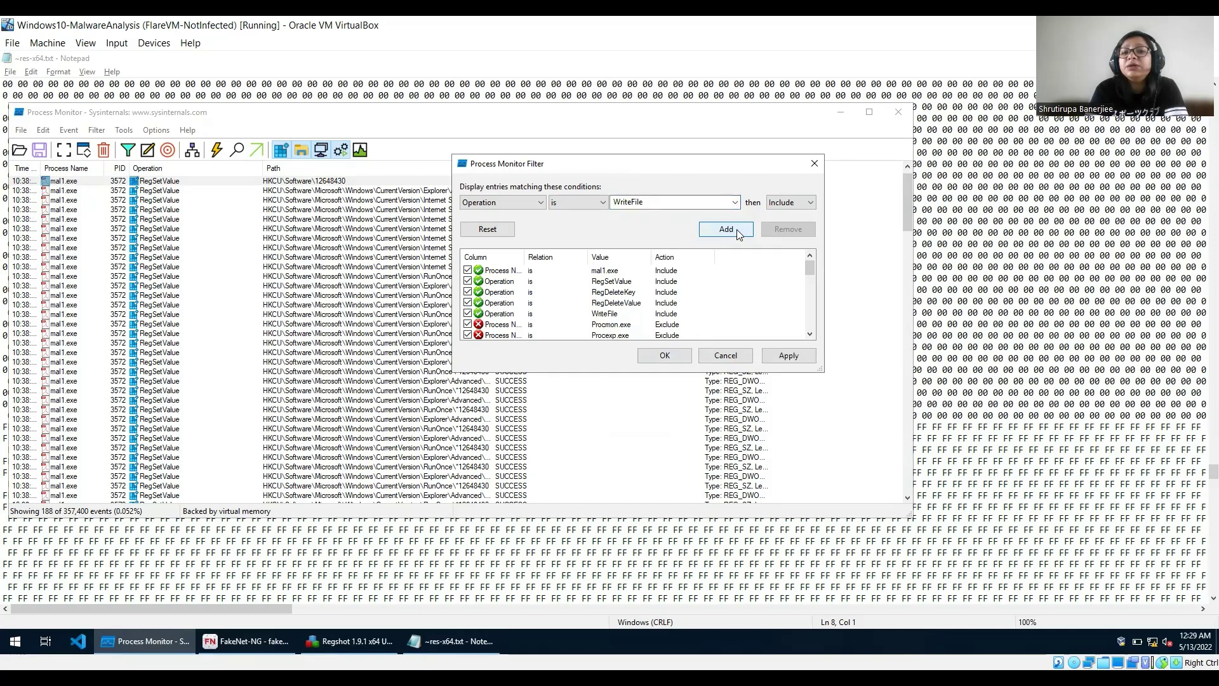
{"action": "left_click", "coordinate": [789, 356]}
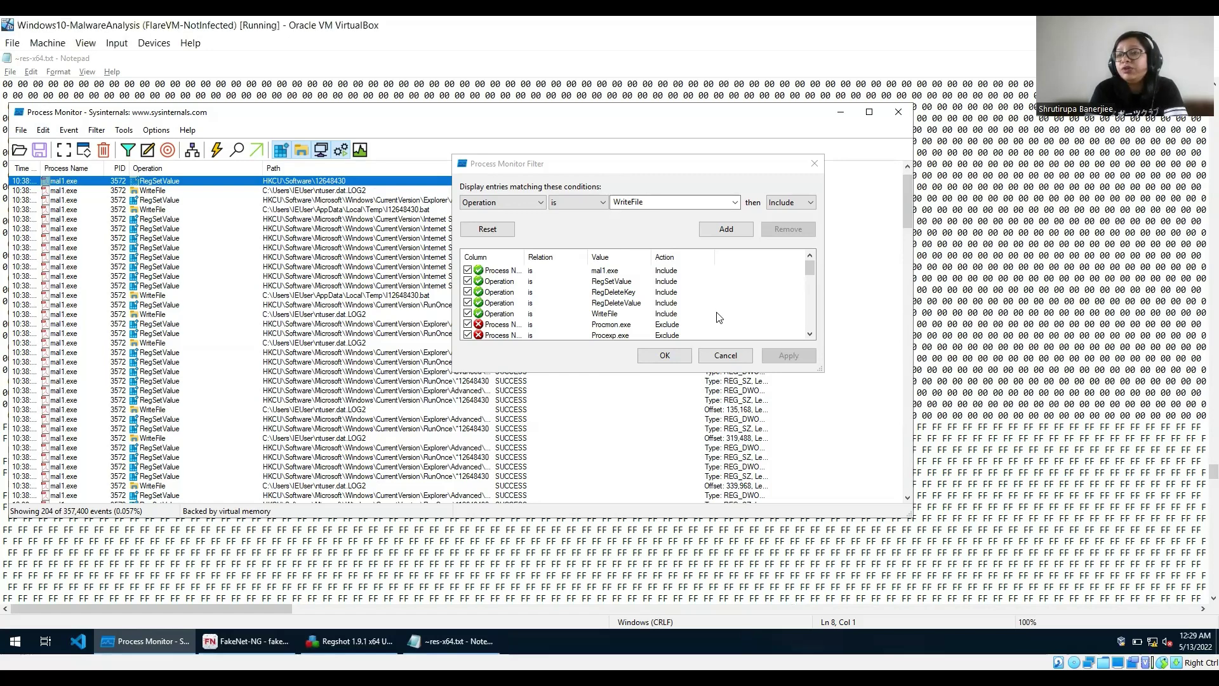
Add and apply an Operation is Process Create include rule.
{"action": "left_click", "coordinate": [735, 203]}
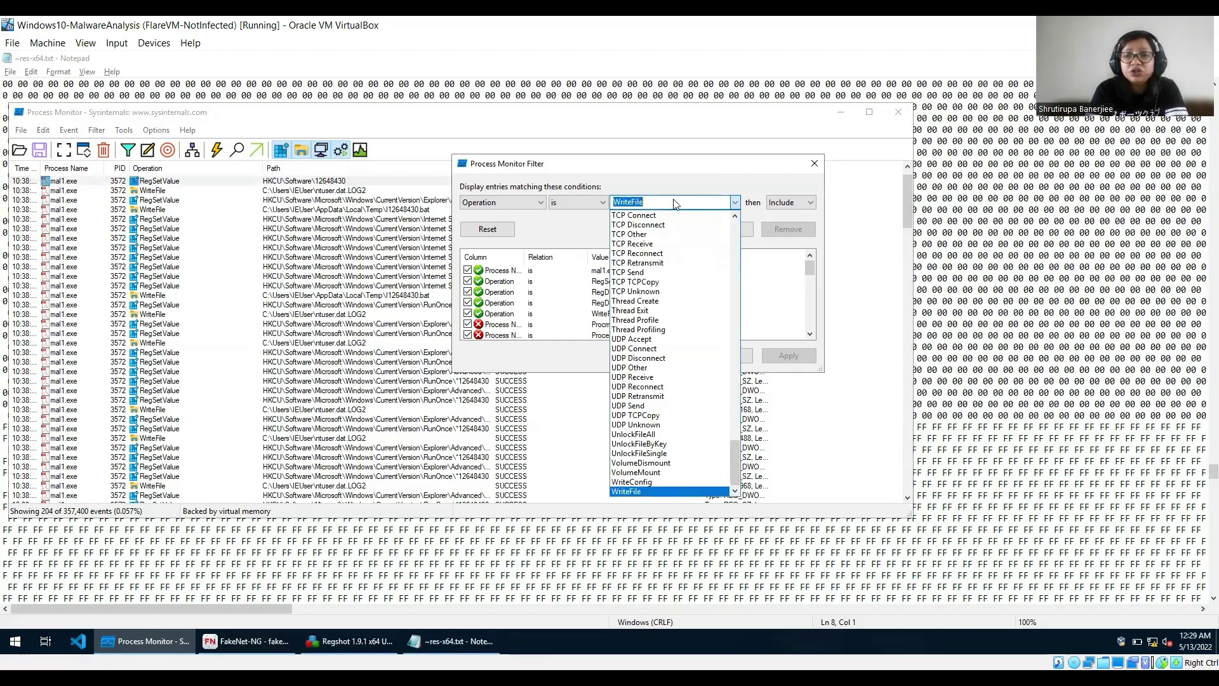
{"action": "type", "text": "Proces"}
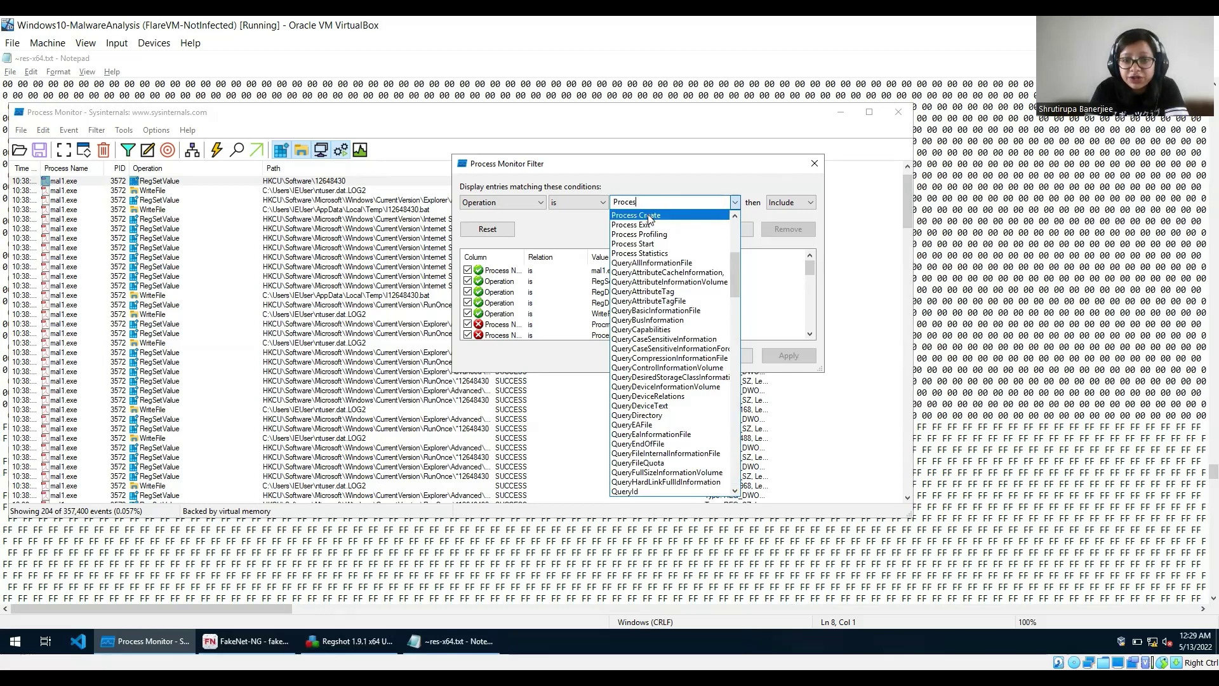
{"action": "left_click", "coordinate": [649, 216]}
{"action": "left_click", "coordinate": [726, 229]}
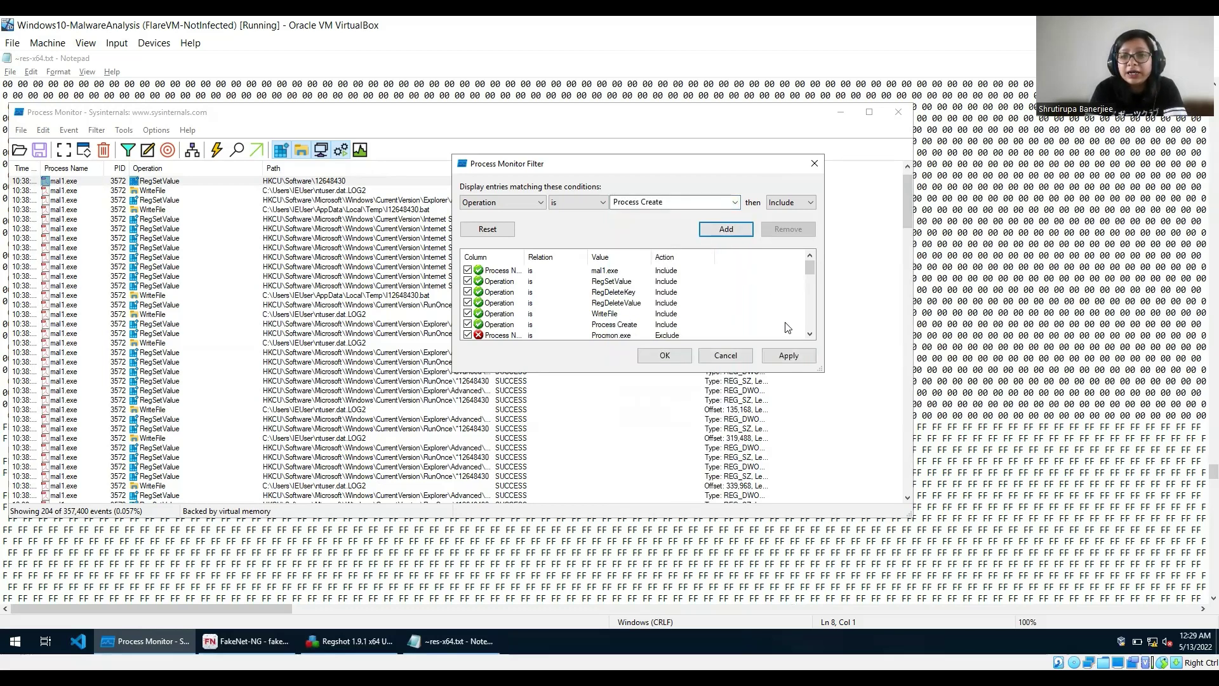
{"action": "left_click", "coordinate": [779, 357]}
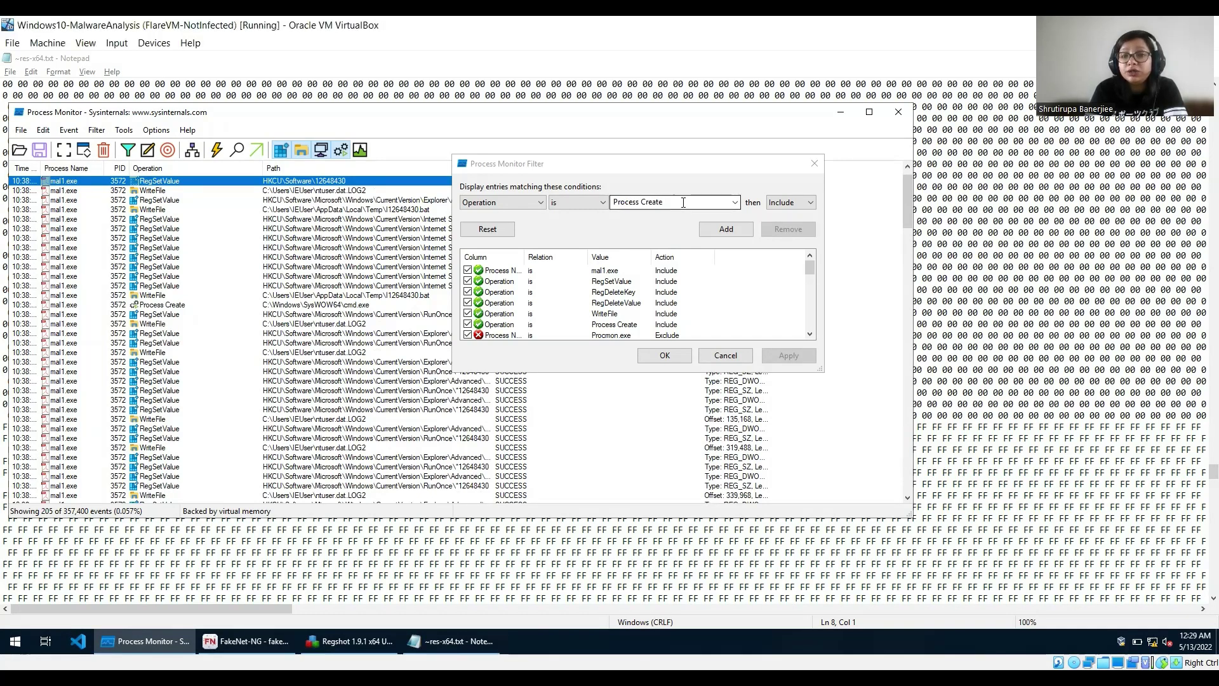
Add and apply an Operation is TCP include rule, trimming the suggested TCP Accept to TCP.
{"action": "left_click", "coordinate": [735, 203]}
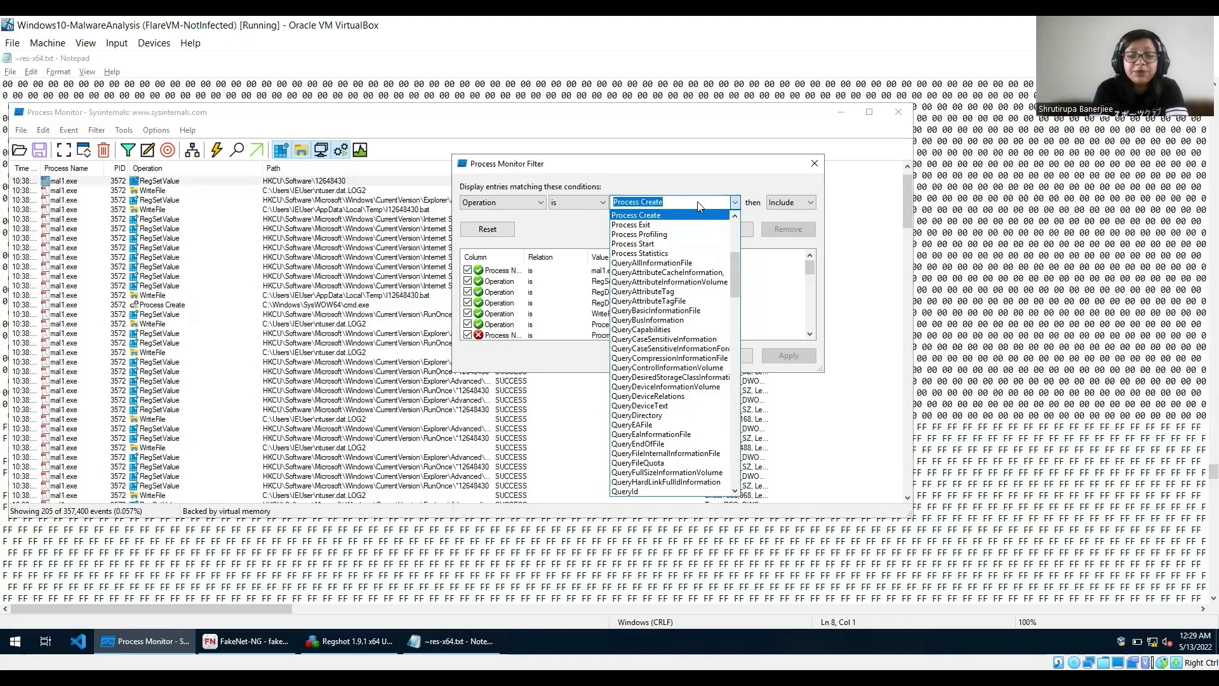
{"action": "type", "text": "tcp"}
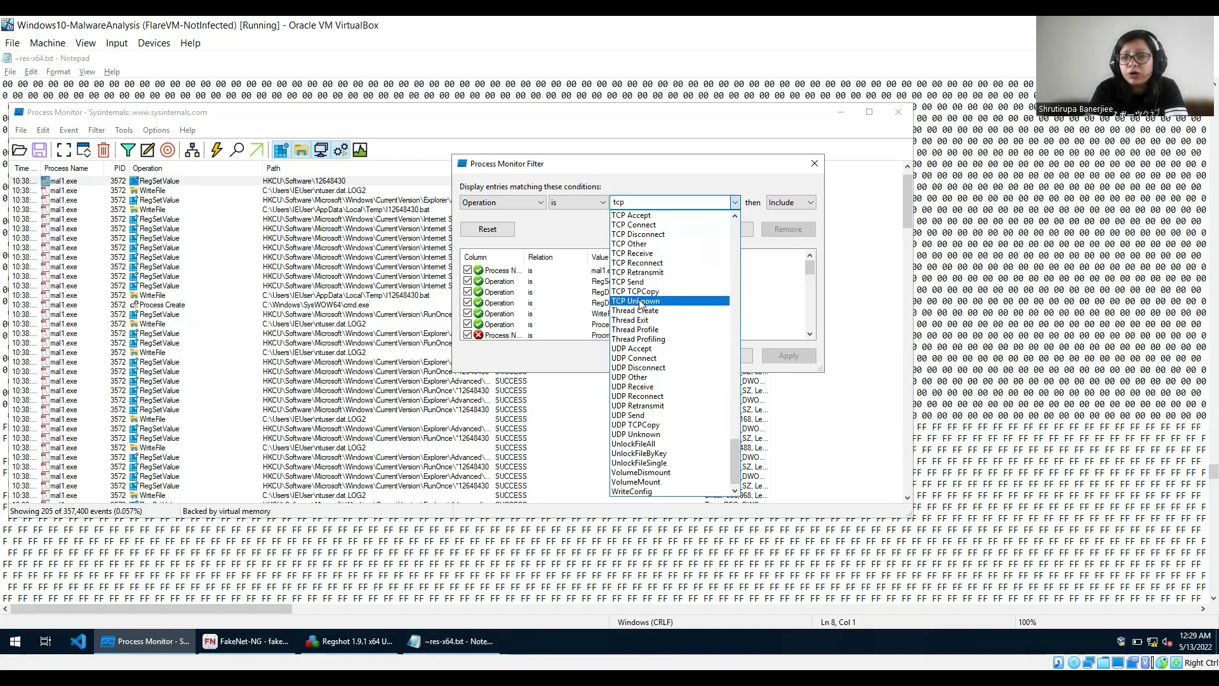
{"action": "key", "text": "Return"}
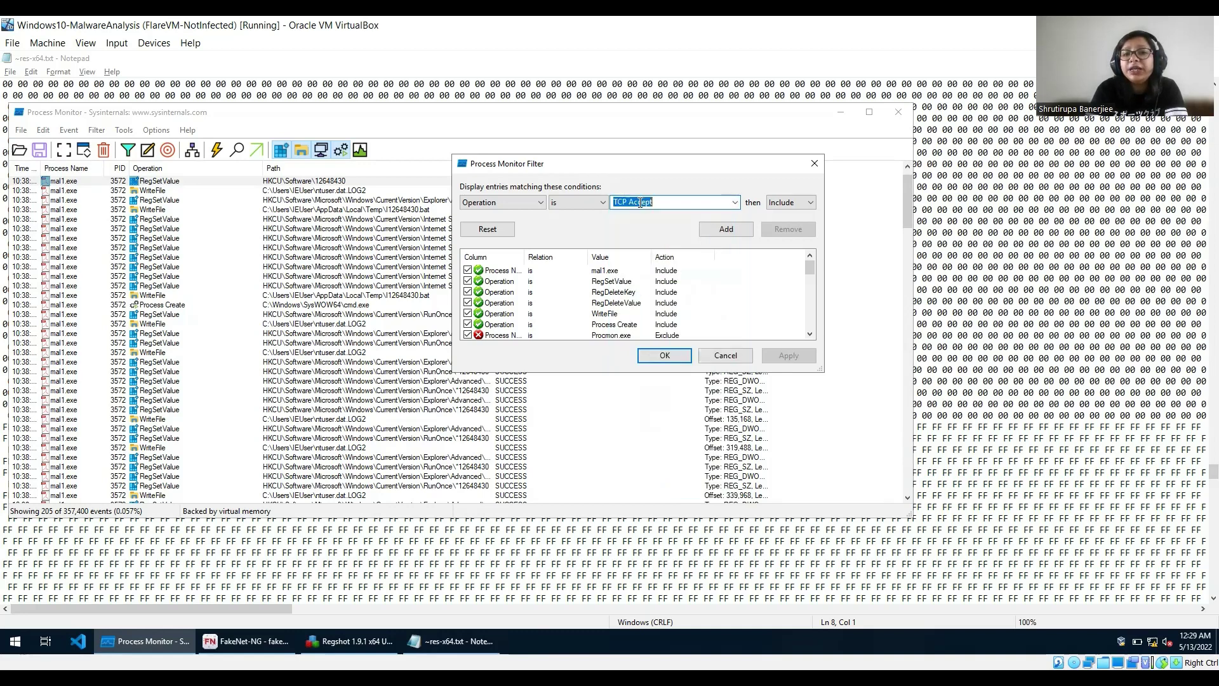
{"action": "left_click", "coordinate": [666, 202]}
{"action": "key", "text": "BackSpace"}
{"action": "key", "text": "BackSpace"}
{"action": "key", "text": "BackSpace"}
{"action": "key", "text": "BackSpace"}
{"action": "key", "text": "BackSpace"}
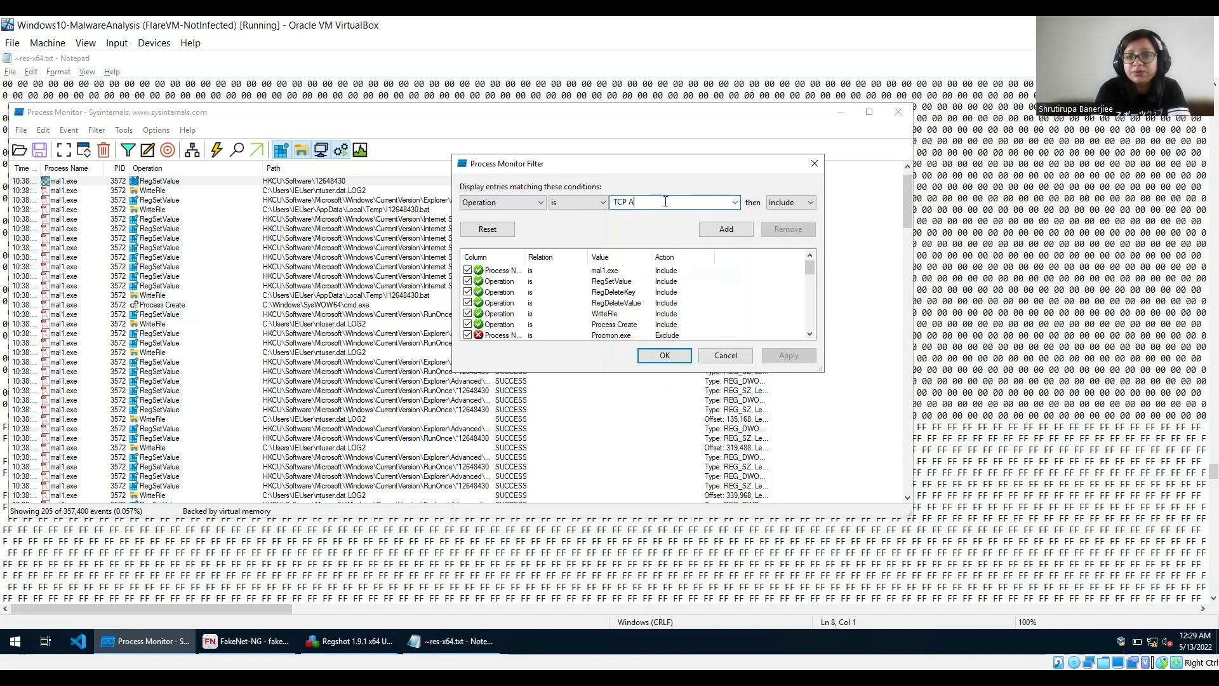
{"action": "key", "text": "BackSpace"}
{"action": "key", "text": "BackSpace"}
{"action": "left_click", "coordinate": [712, 233]}
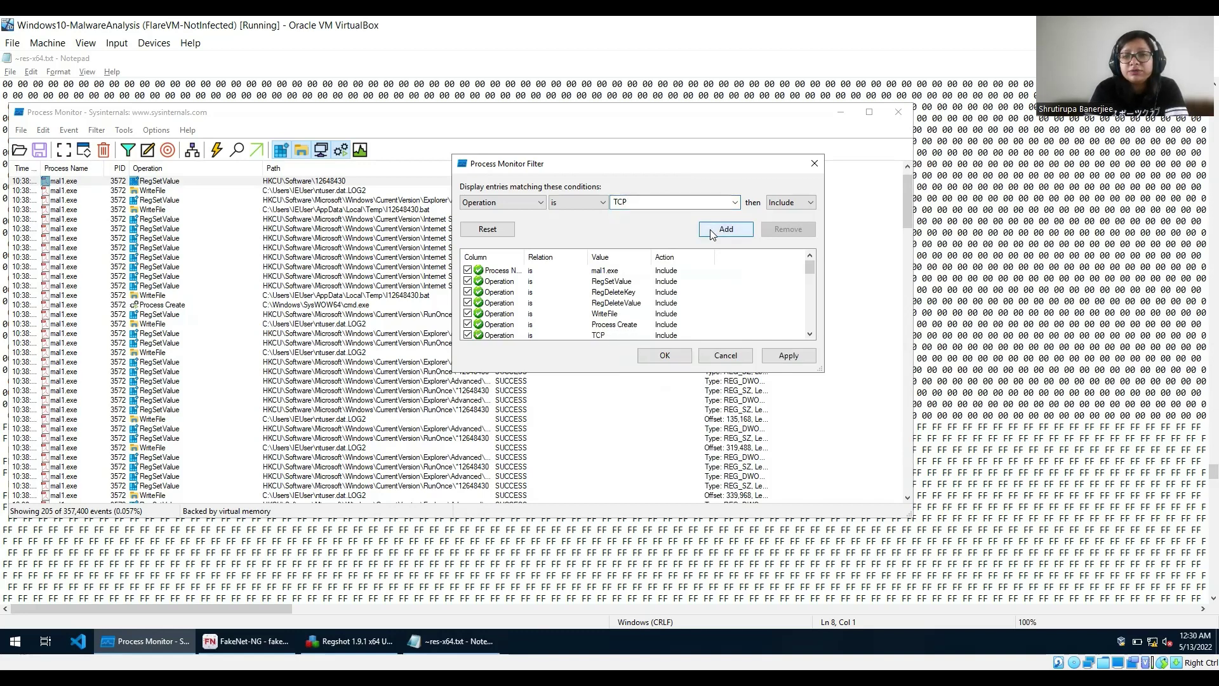
{"action": "left_click", "coordinate": [778, 355]}
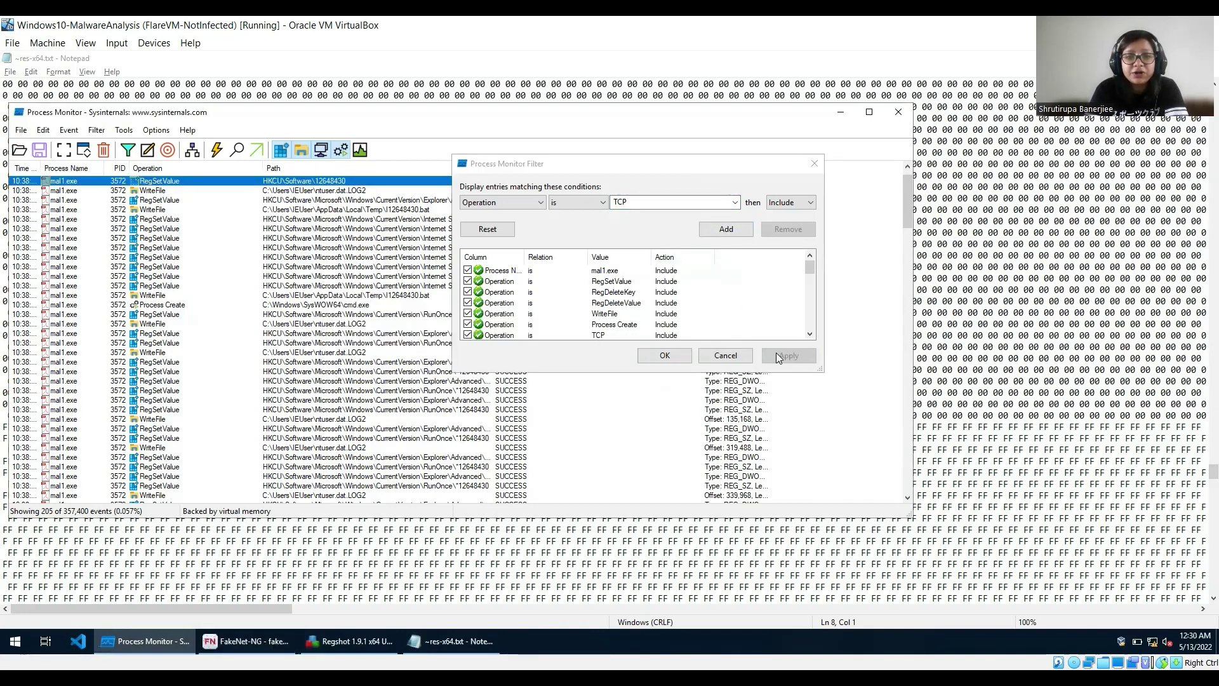
Replace the value with UDP, then add and apply that include rule.
{"action": "left_click", "coordinate": [653, 203]}
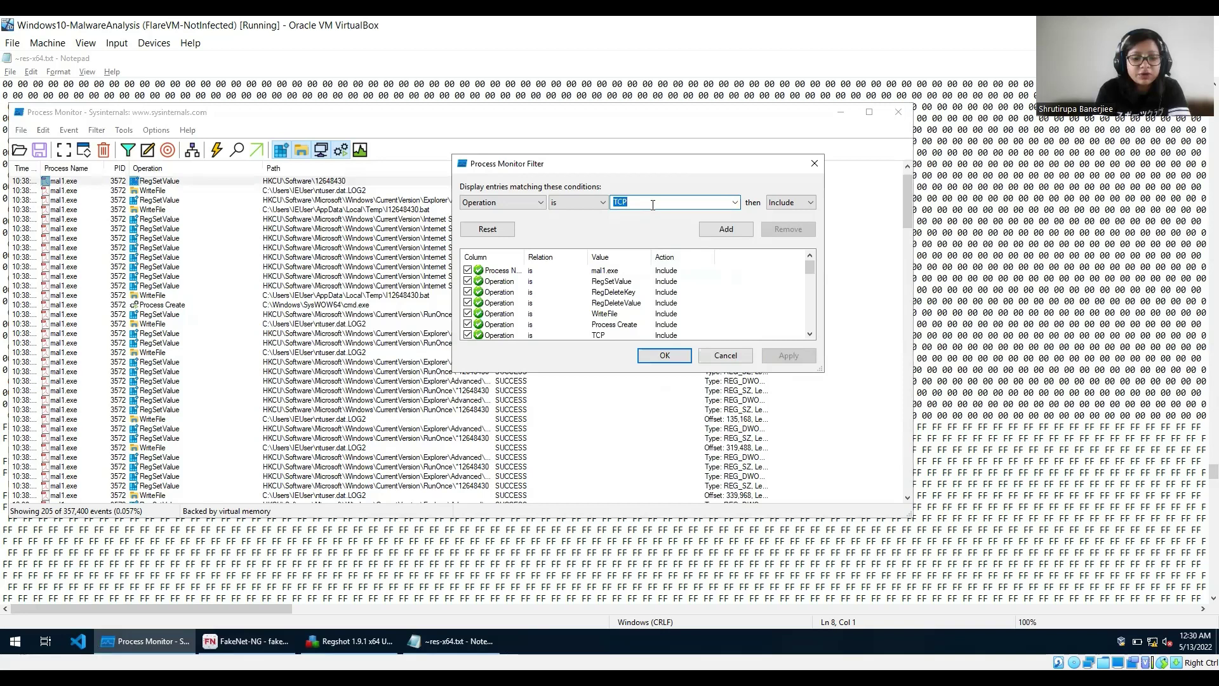
{"action": "type", "text": "UDP"}
{"action": "left_click", "coordinate": [743, 233]}
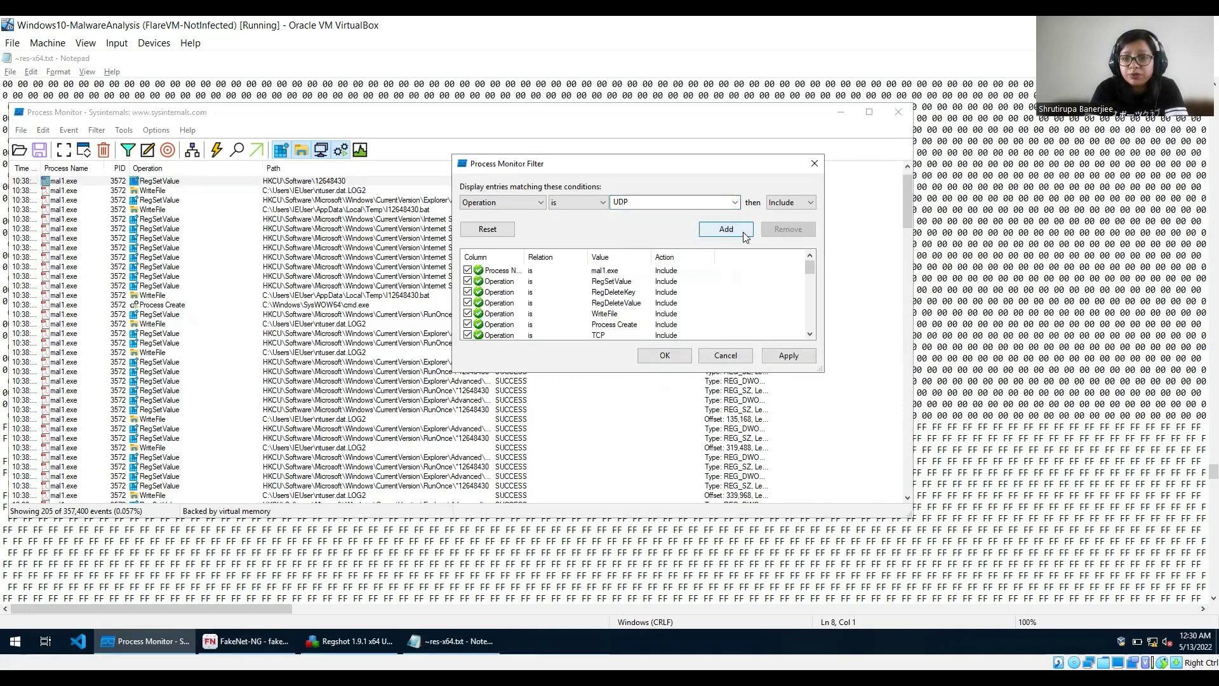
{"action": "left_click", "coordinate": [789, 355]}
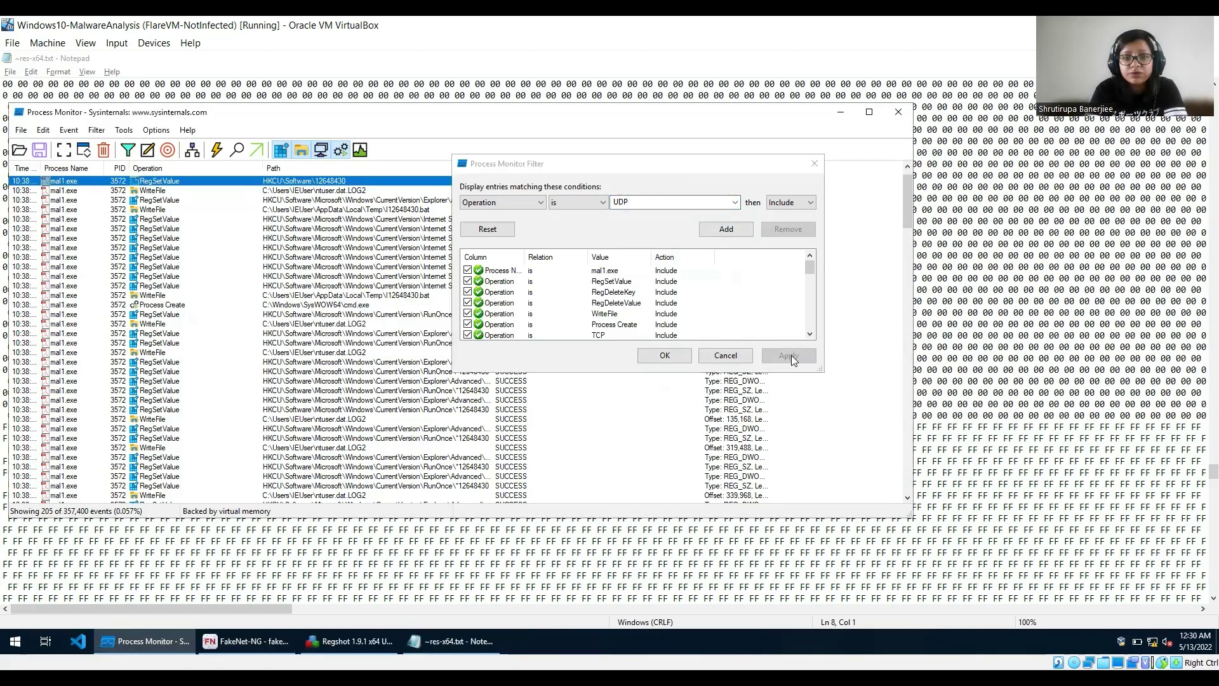
Add and apply an Operation is SetDispositionInformationFile include rule, showing 206 of 357,400 events.
{"action": "left_click", "coordinate": [695, 205]}
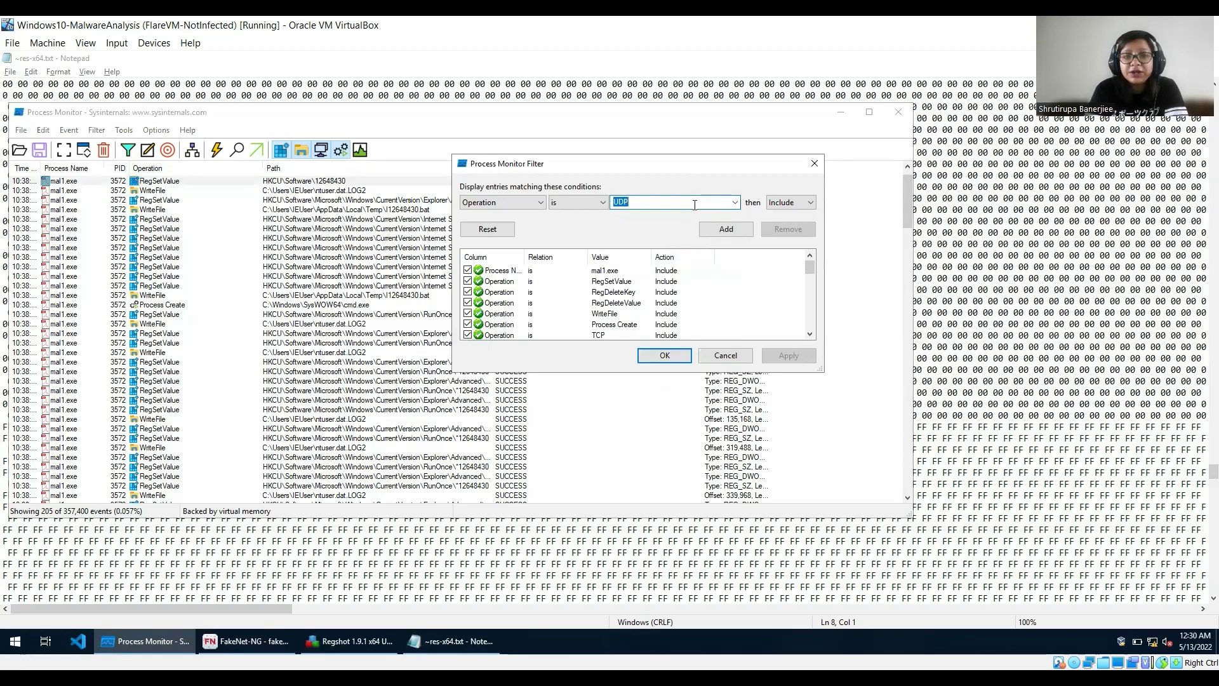
{"action": "type", "text": "set"}
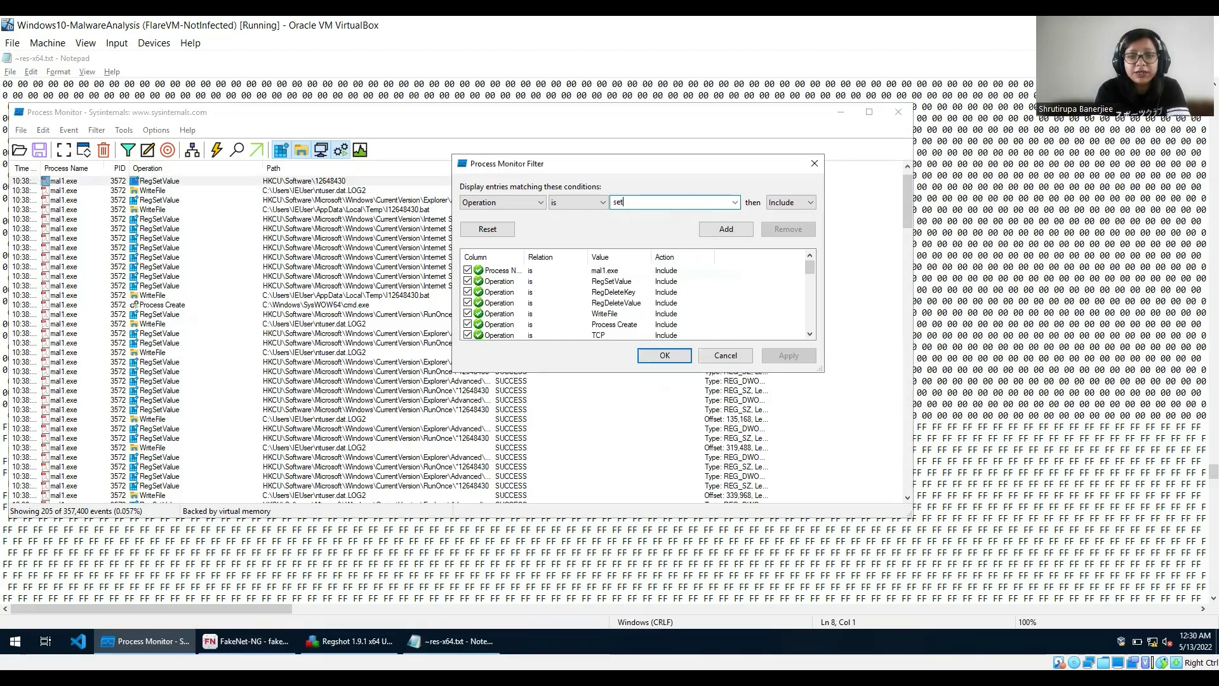
{"action": "type", "text": "dispos"}
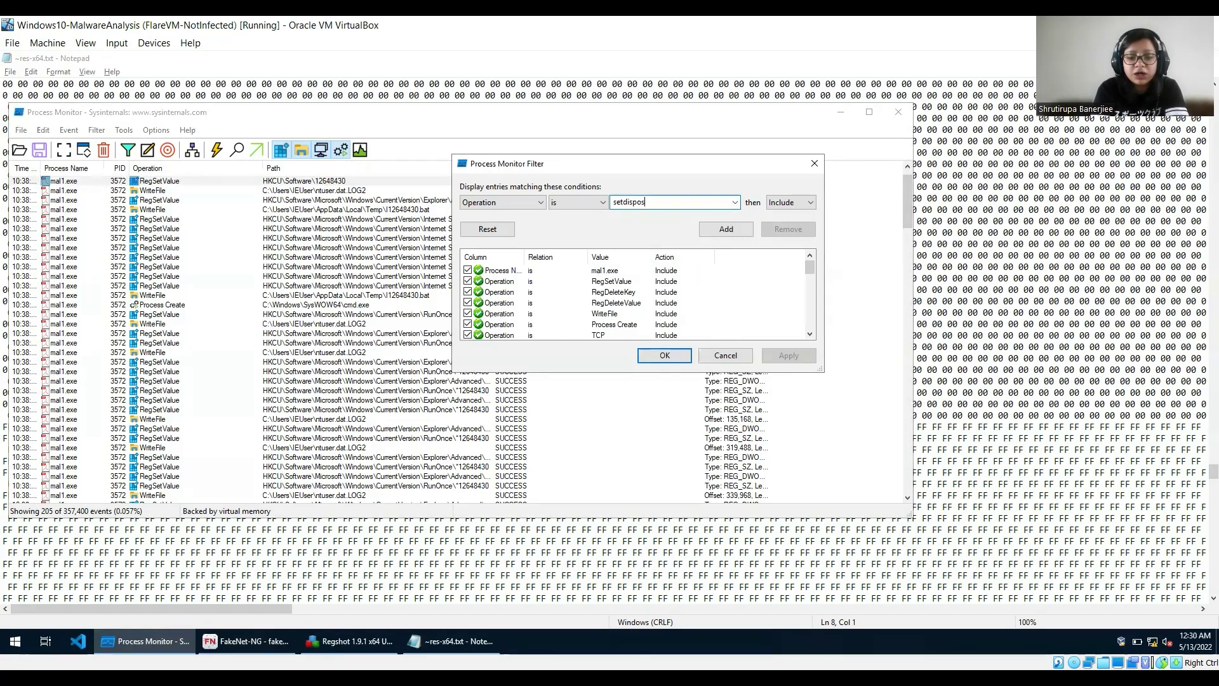
{"action": "type", "text": "ition"}
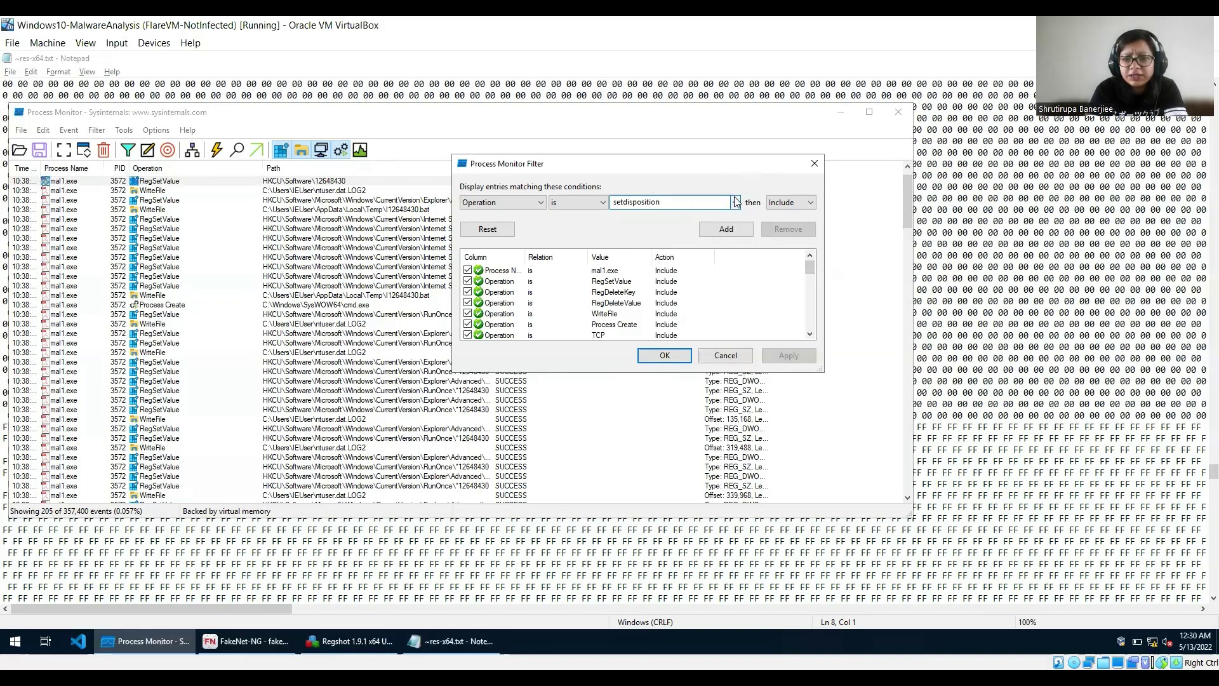
{"action": "left_click", "coordinate": [735, 202]}
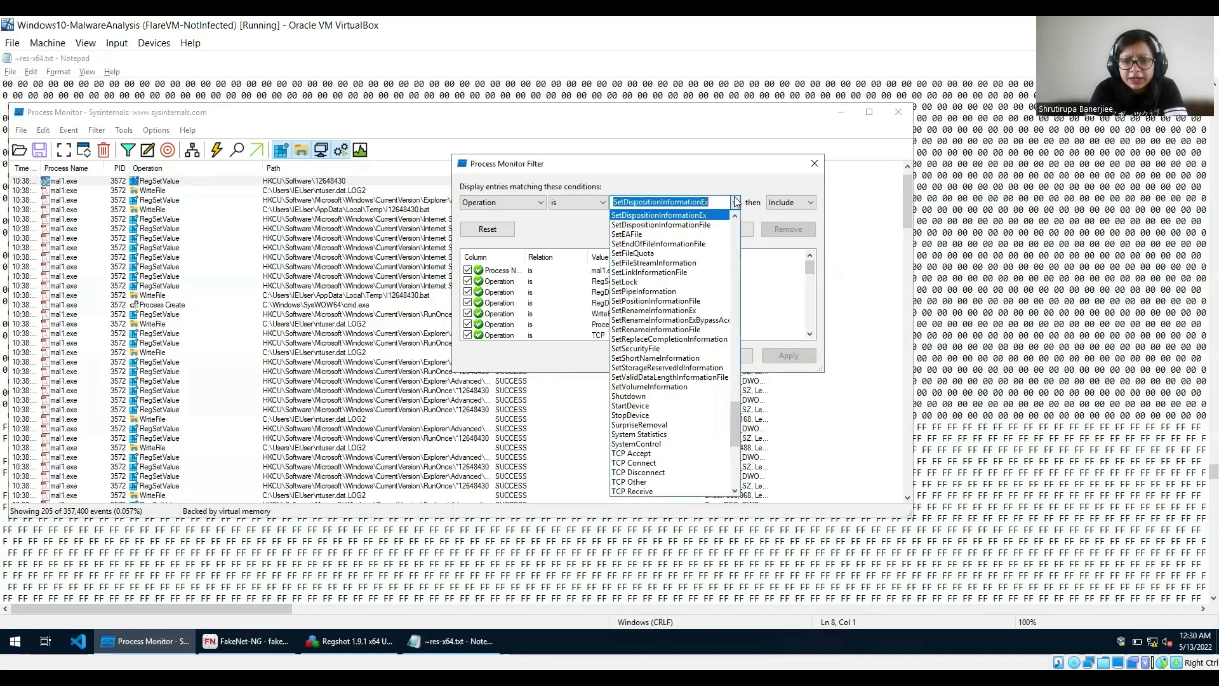
{"action": "left_click", "coordinate": [643, 226]}
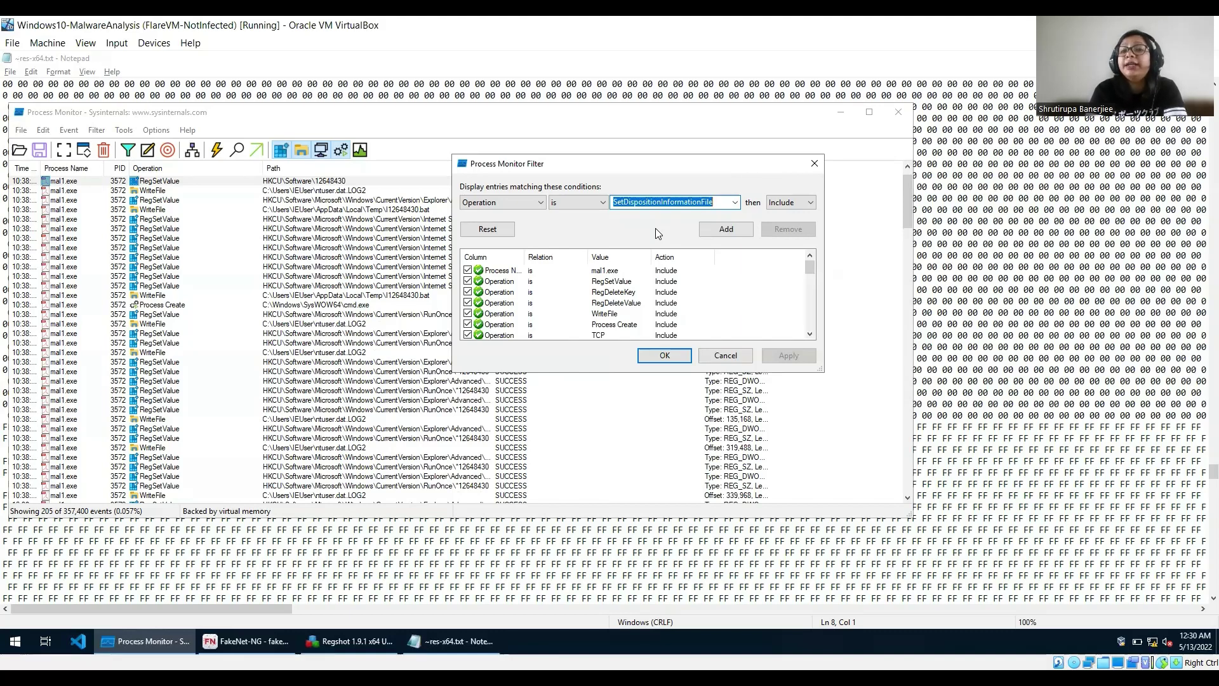
{"action": "left_click", "coordinate": [708, 231]}
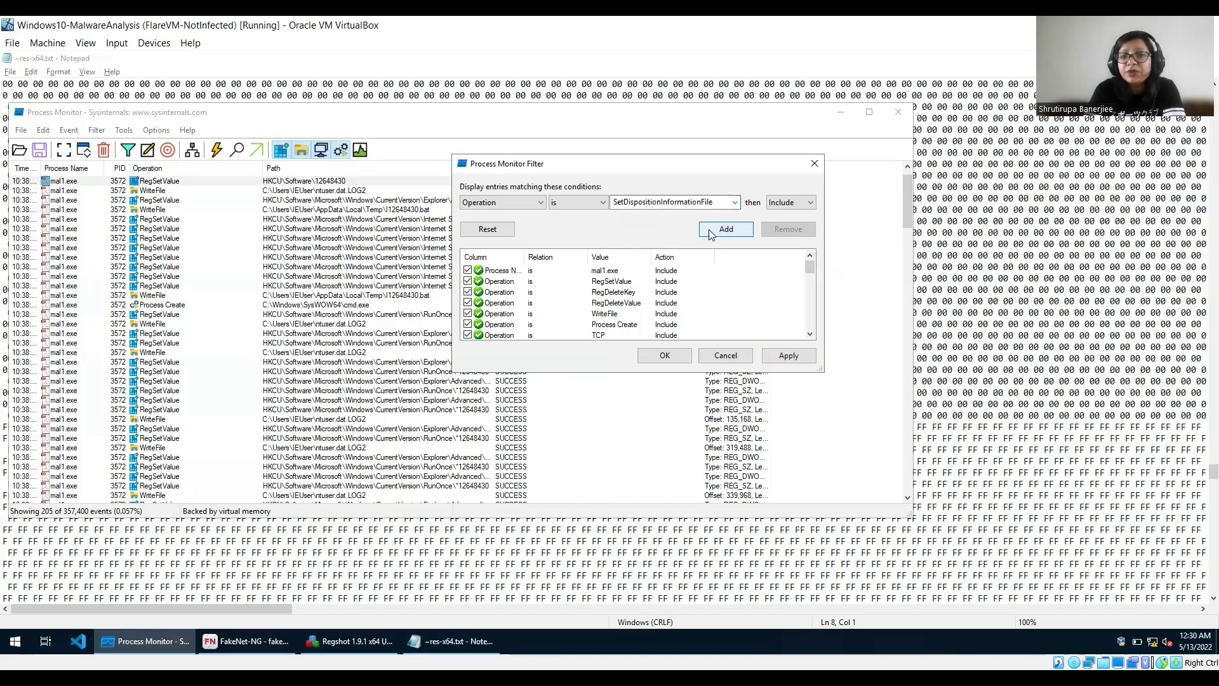
{"action": "left_click", "coordinate": [789, 356]}
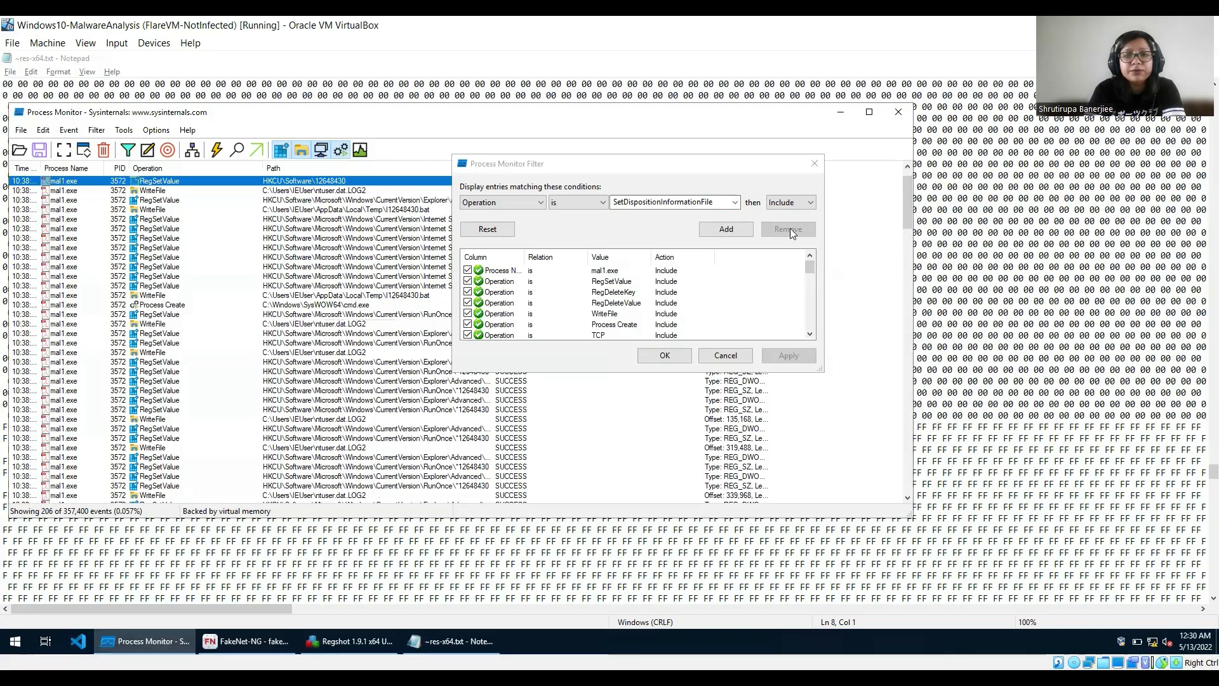
Close the filter, maximize Process Monitor, browse the 206 events and select a RegSetValue row.
{"action": "left_click", "coordinate": [816, 164]}
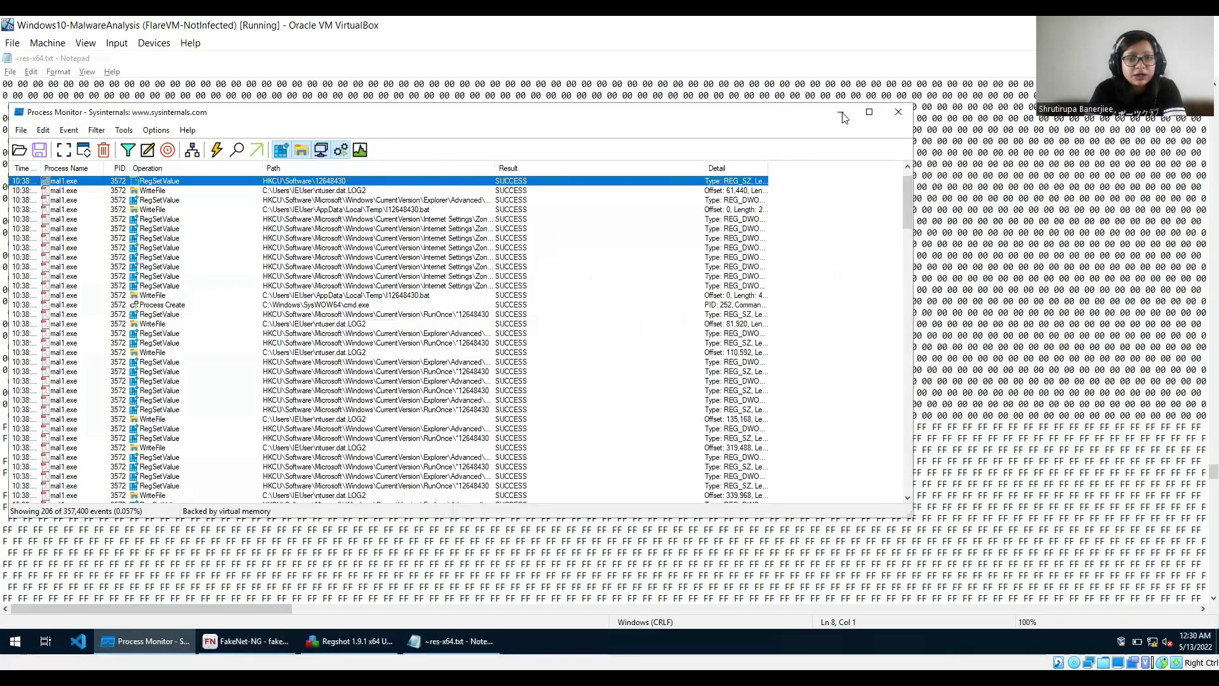
{"action": "left_click", "coordinate": [870, 114]}
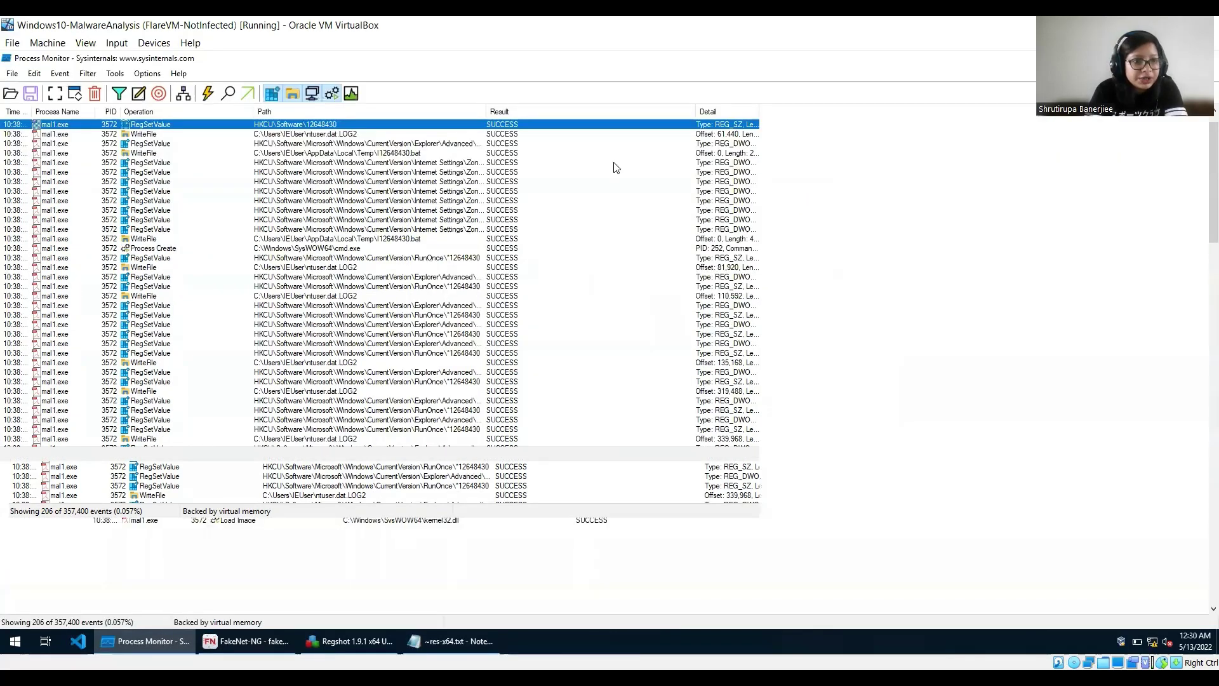
{"action": "scroll", "coordinate": [180, 394], "scroll_direction": "down", "scroll_amount": 20}
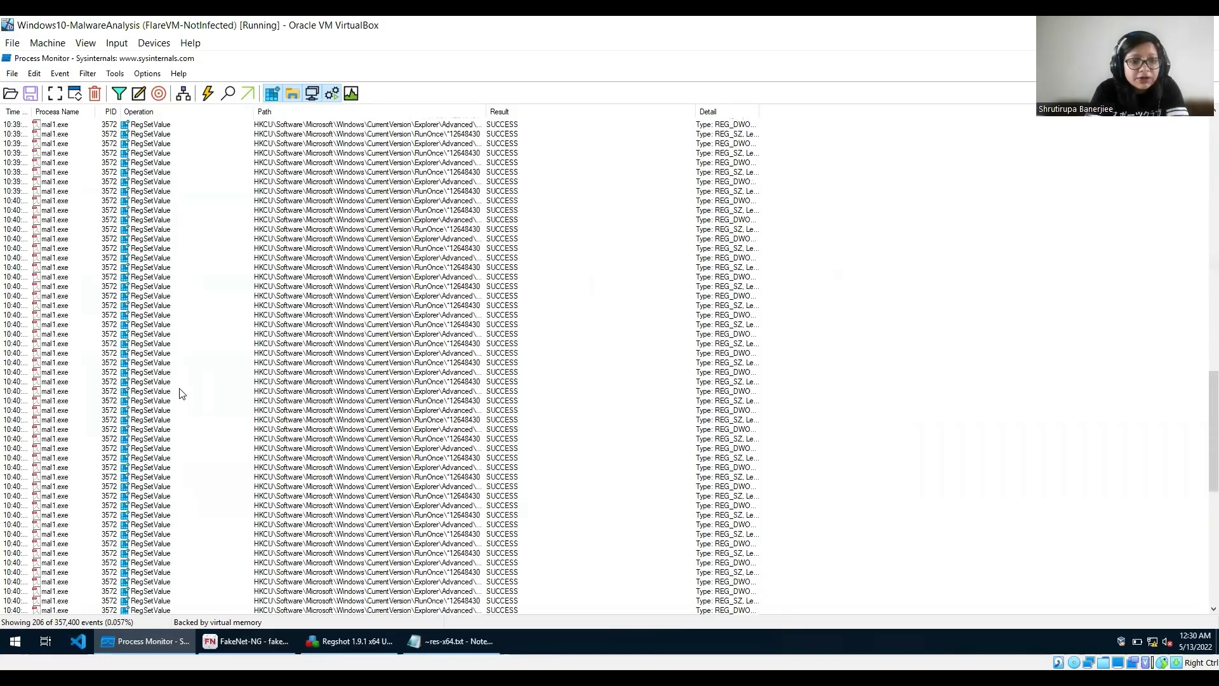
{"action": "scroll", "coordinate": [180, 394], "scroll_direction": "up", "scroll_amount": 20}
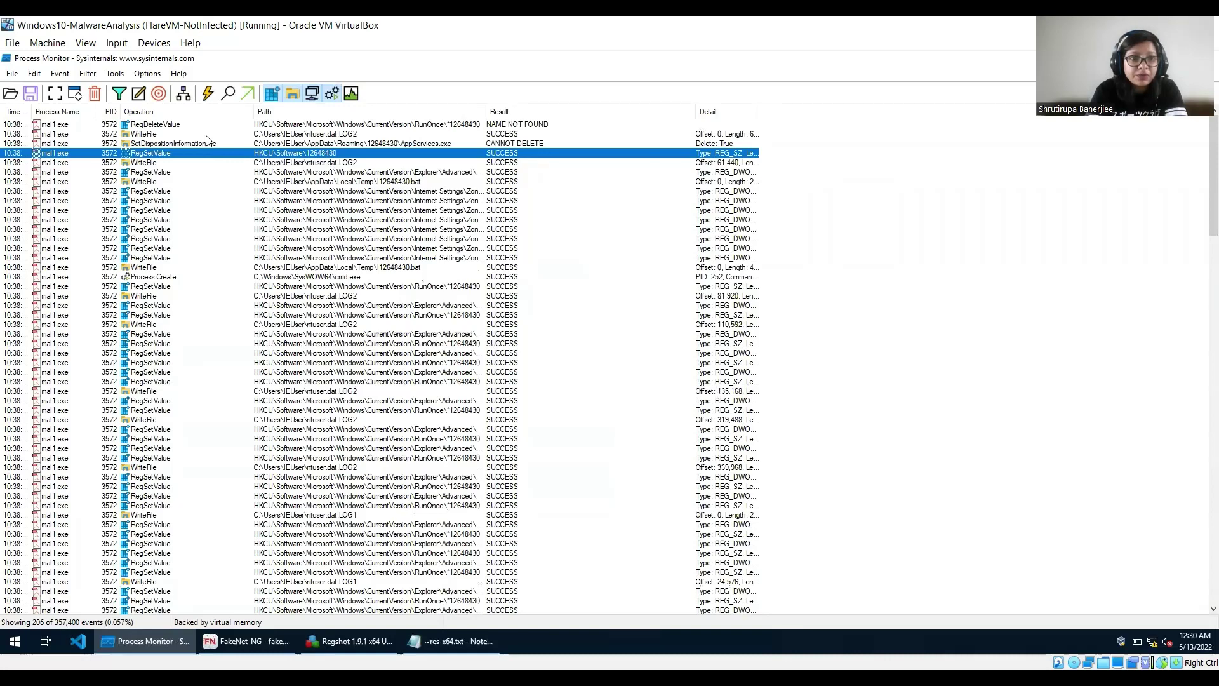
{"action": "scroll", "coordinate": [189, 354], "scroll_direction": "down", "scroll_amount": 6}
{"action": "scroll", "coordinate": [189, 354], "scroll_direction": "up", "scroll_amount": 6}
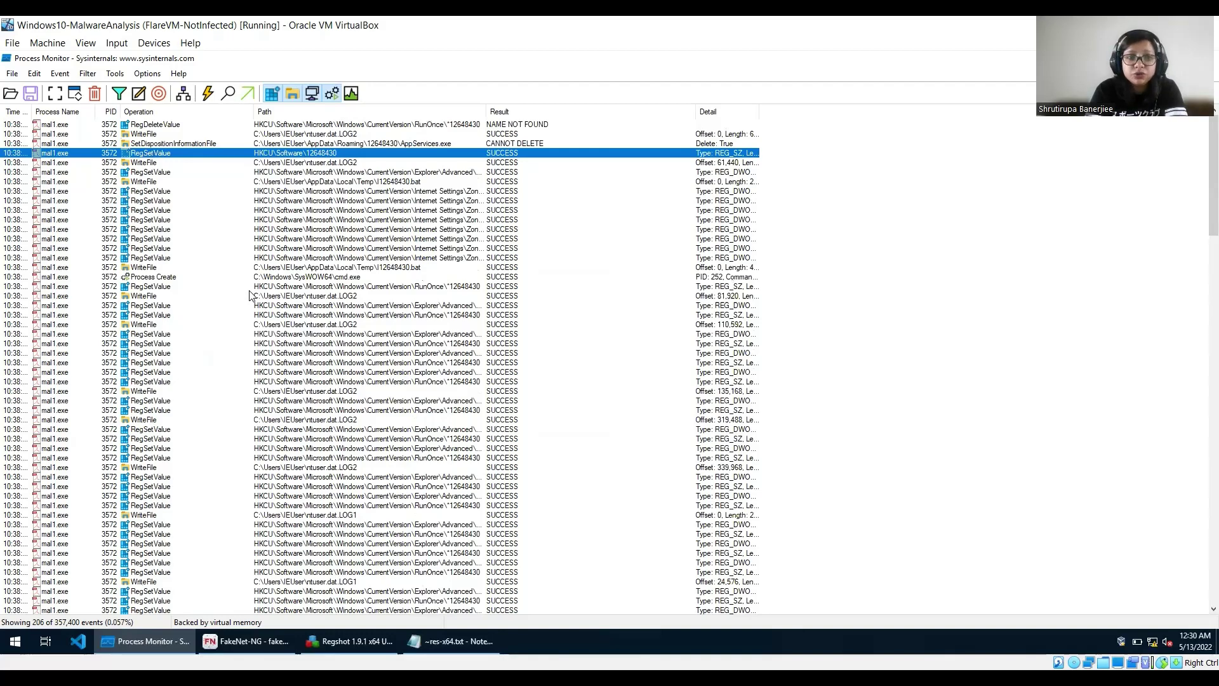
{"action": "left_click", "coordinate": [150, 76]}
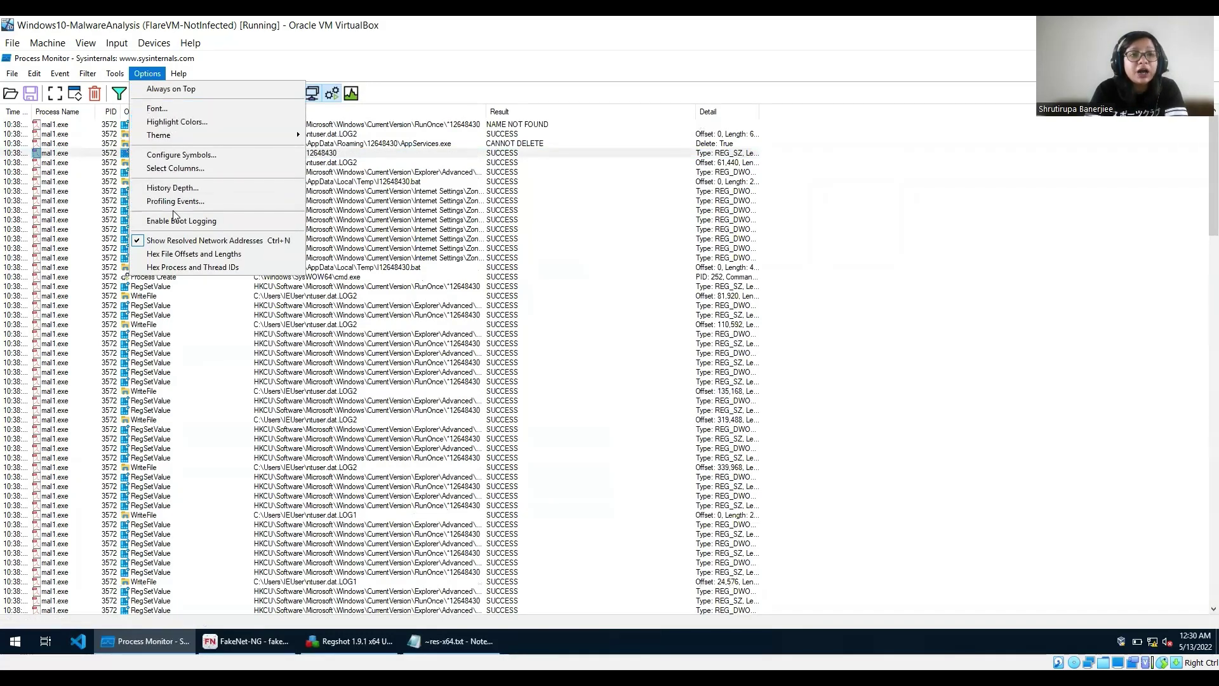
{"action": "left_click", "coordinate": [590, 288]}
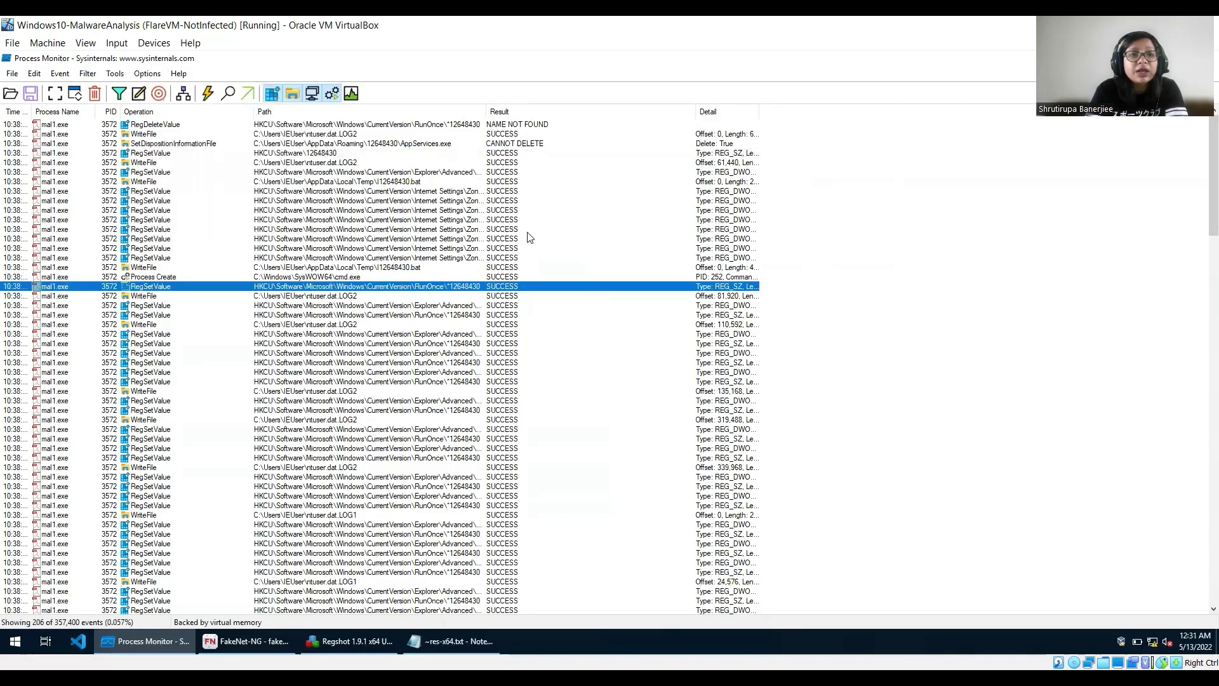
{"action": "left_click", "coordinate": [453, 192]}
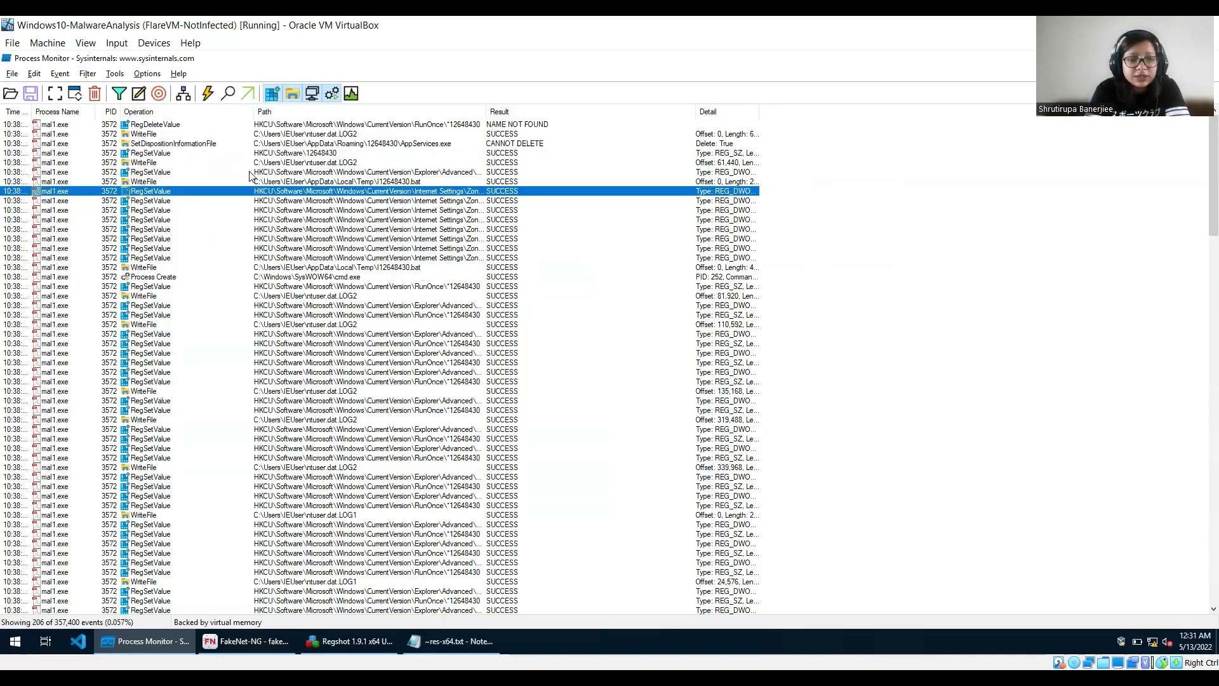
Switch to the FakeNet-NG console, scroll up through RawUDPListener output and restore it to a smaller window.
{"action": "key", "text": "alt+Tab"}
{"action": "key", "text": "alt+Tab"}
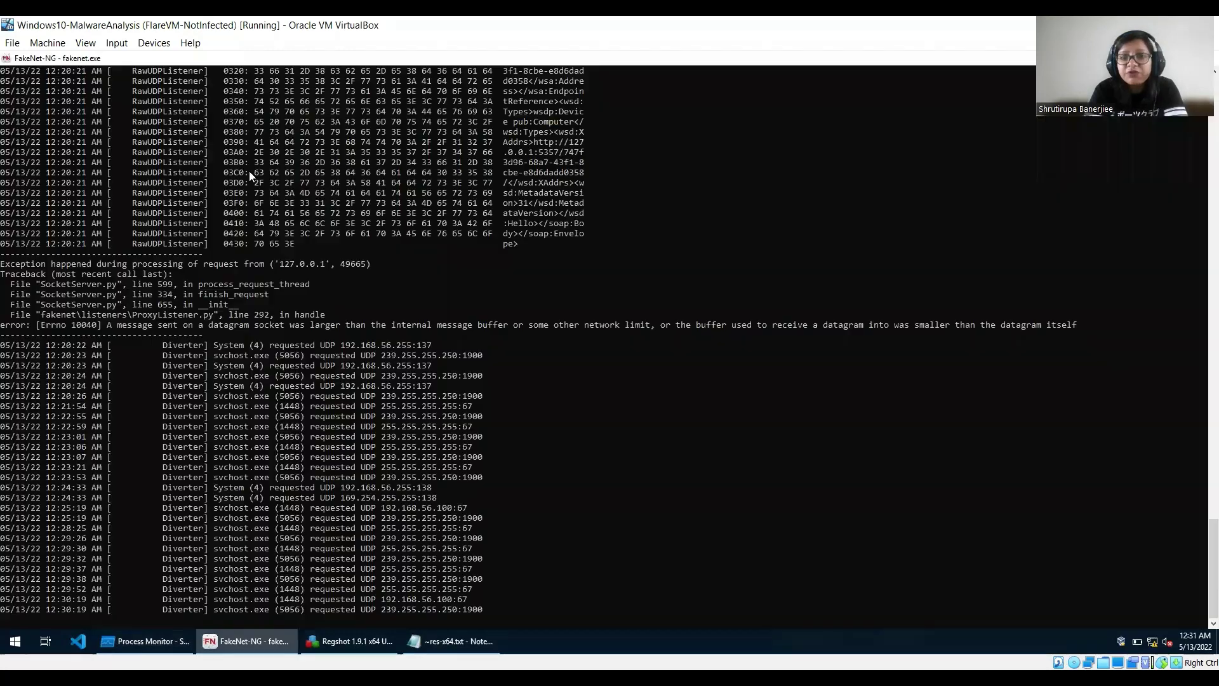
{"action": "scroll", "coordinate": [458, 337], "scroll_direction": "up", "scroll_amount": 15}
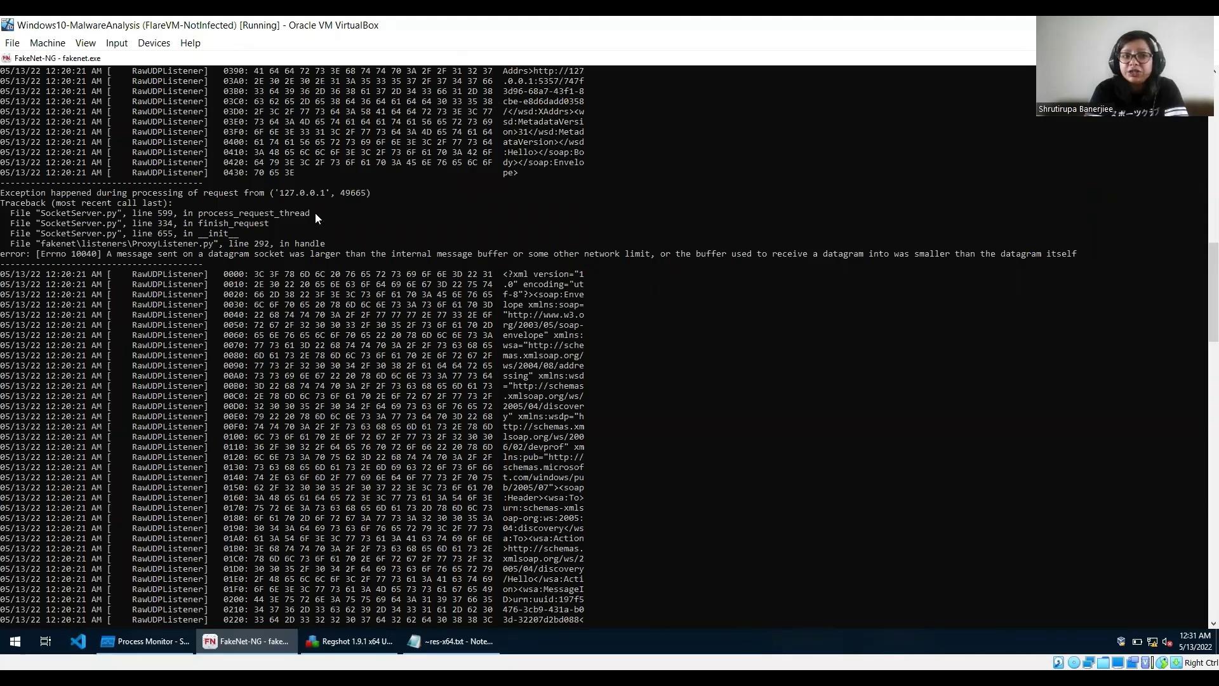
{"action": "left_click_drag", "start_coordinate": [163, 58], "coordinate": [243, 167]}
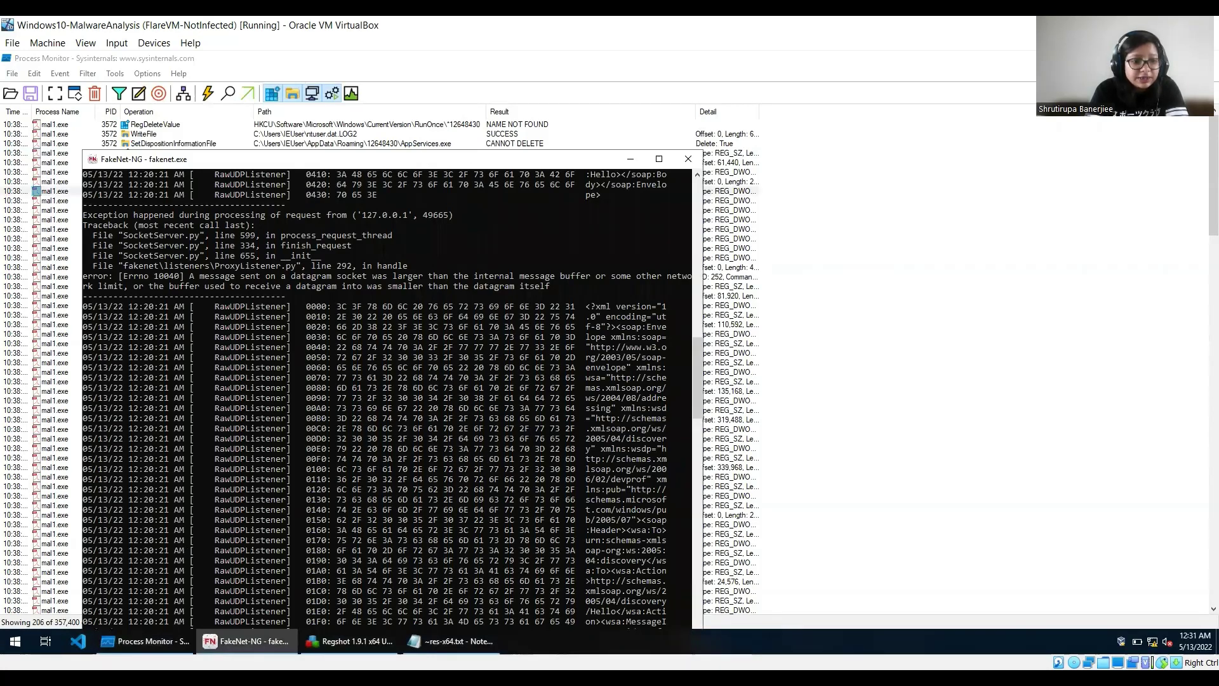
Open File Explorer and go from the Desktop's fakenet_logs to the fakenet1.4.11 folder.
{"action": "left_click", "coordinate": [14, 642]}
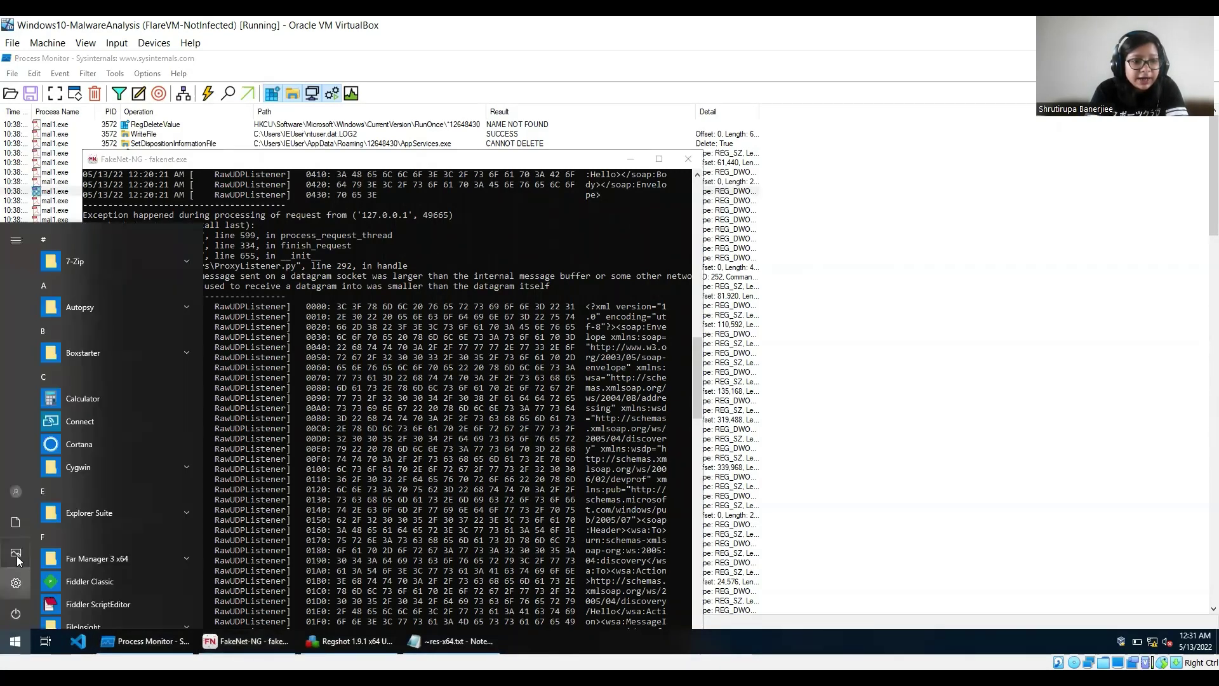
{"action": "left_click", "coordinate": [16, 522]}
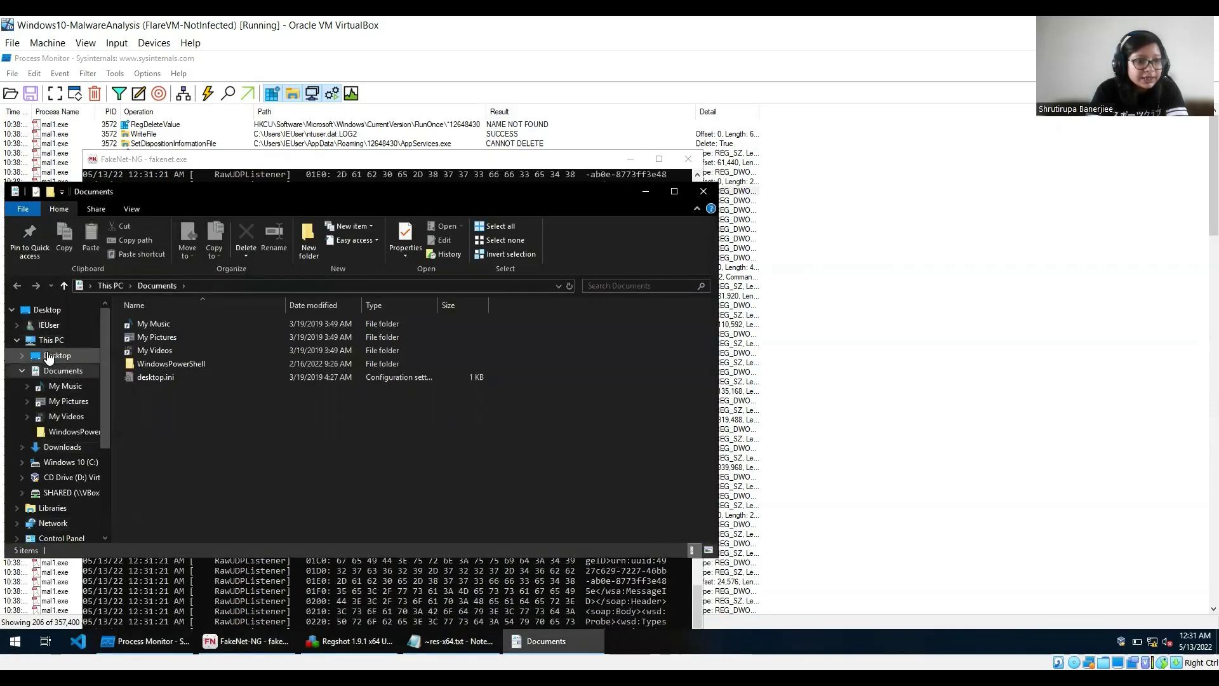
{"action": "left_click", "coordinate": [58, 355]}
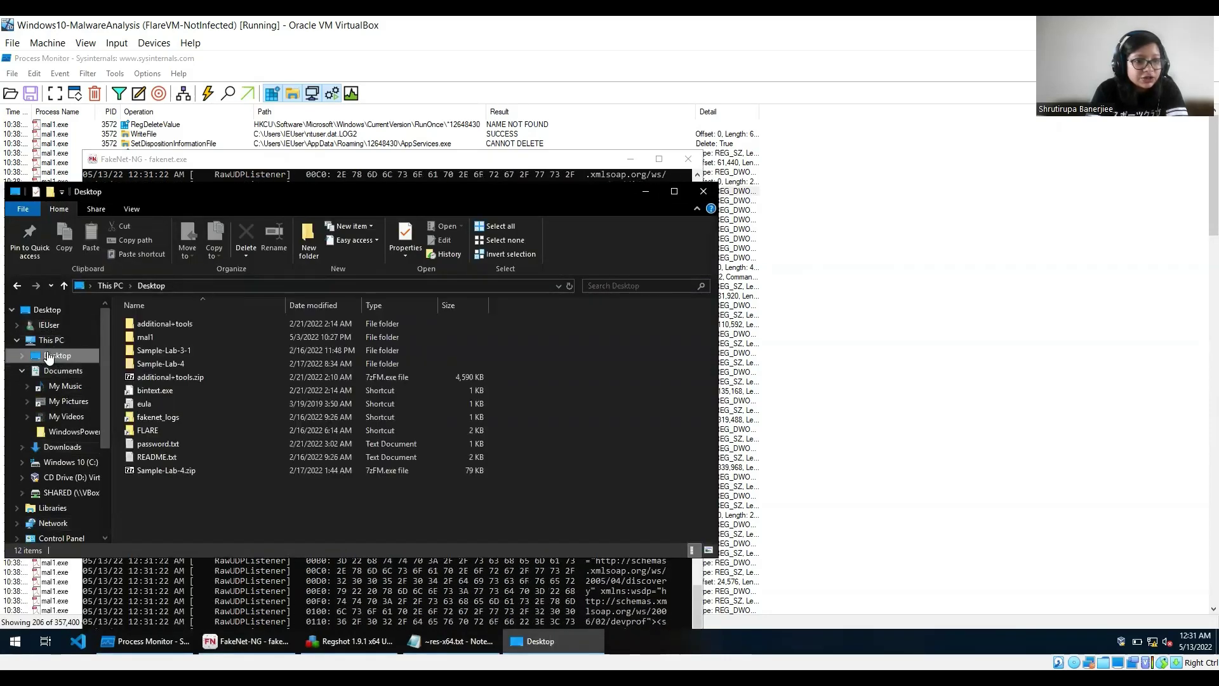
{"action": "double_click", "coordinate": [146, 418]}
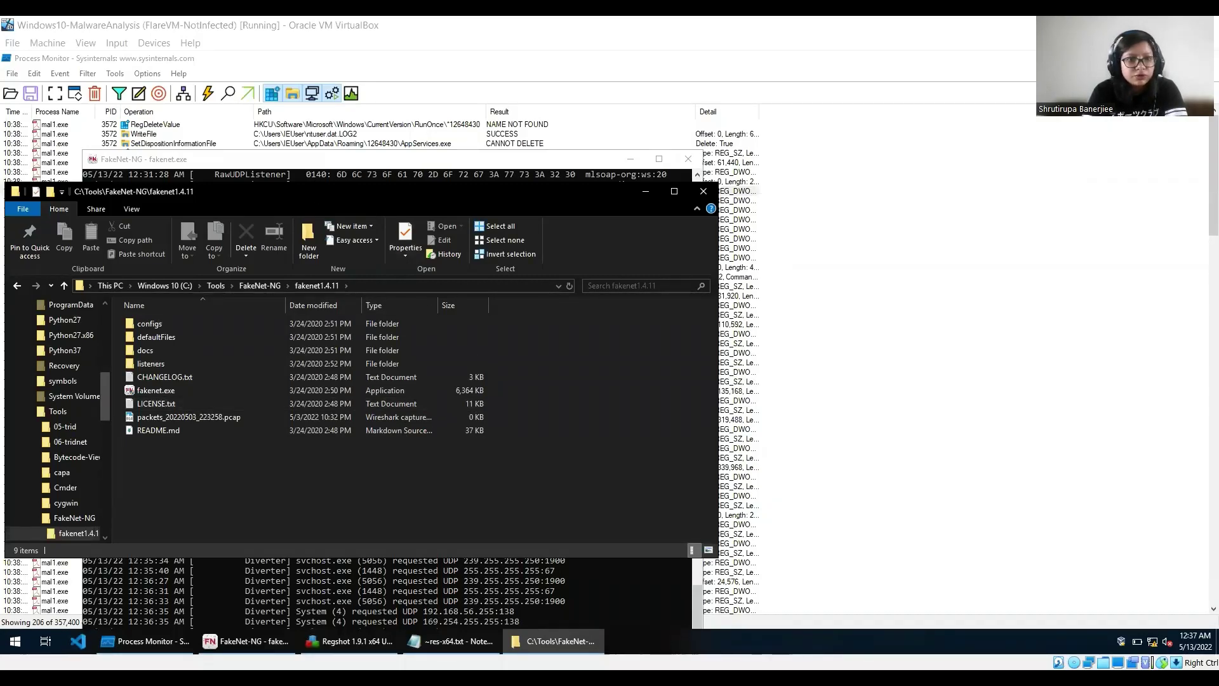
Move the Explorer window aside and close the FakeNet-NG console.
{"action": "left_click_drag", "start_coordinate": [315, 191], "coordinate": [629, 249]}
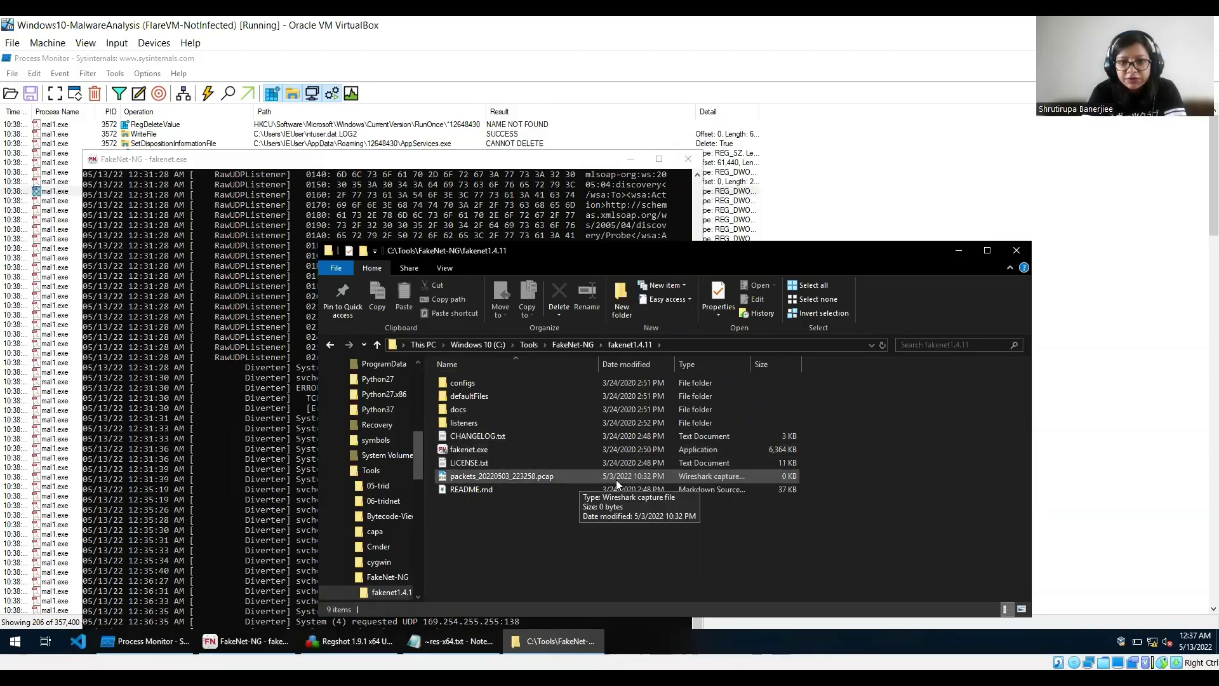
{"action": "left_click", "coordinate": [414, 169]}
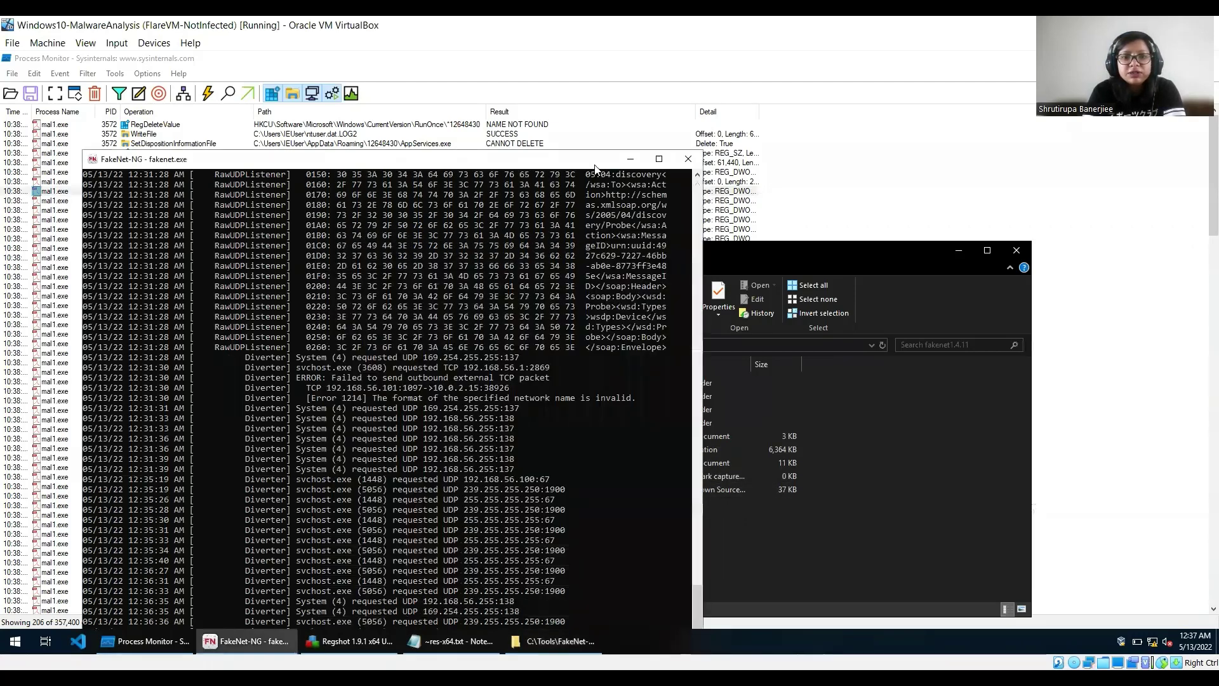
{"action": "left_click", "coordinate": [687, 160]}
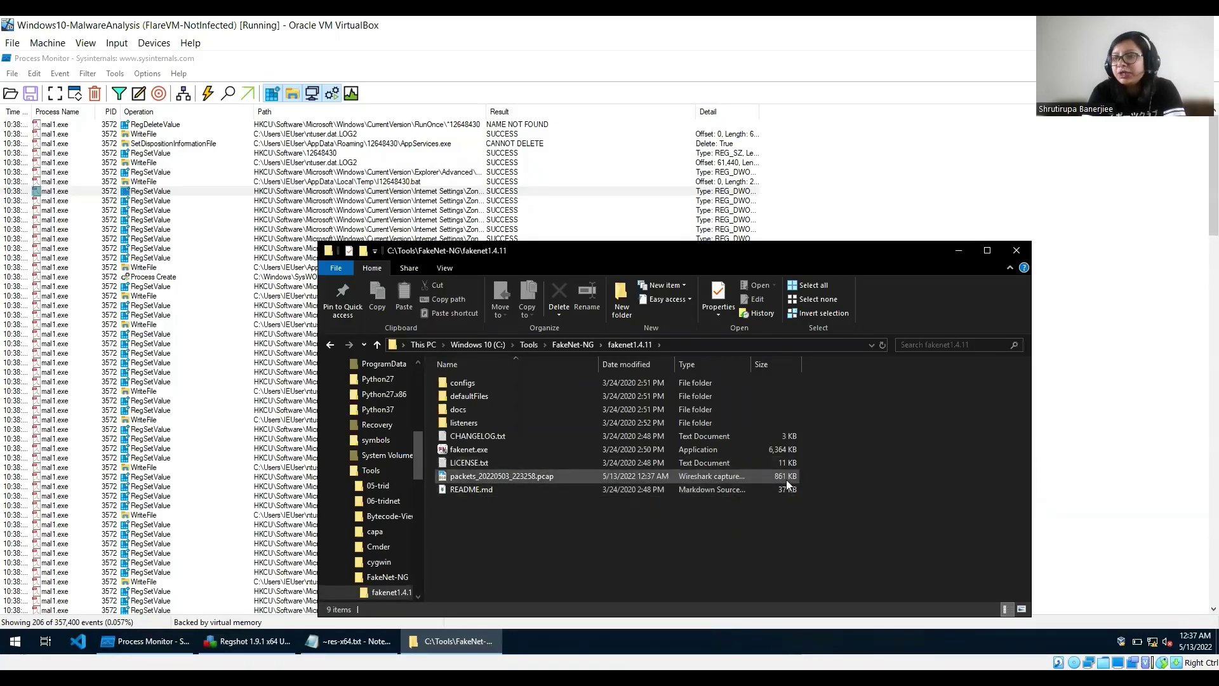
Open packets_20220503_223258.pcap in Wireshark and inspect the DNS query in packet 25.
{"action": "double_click", "coordinate": [526, 477]}
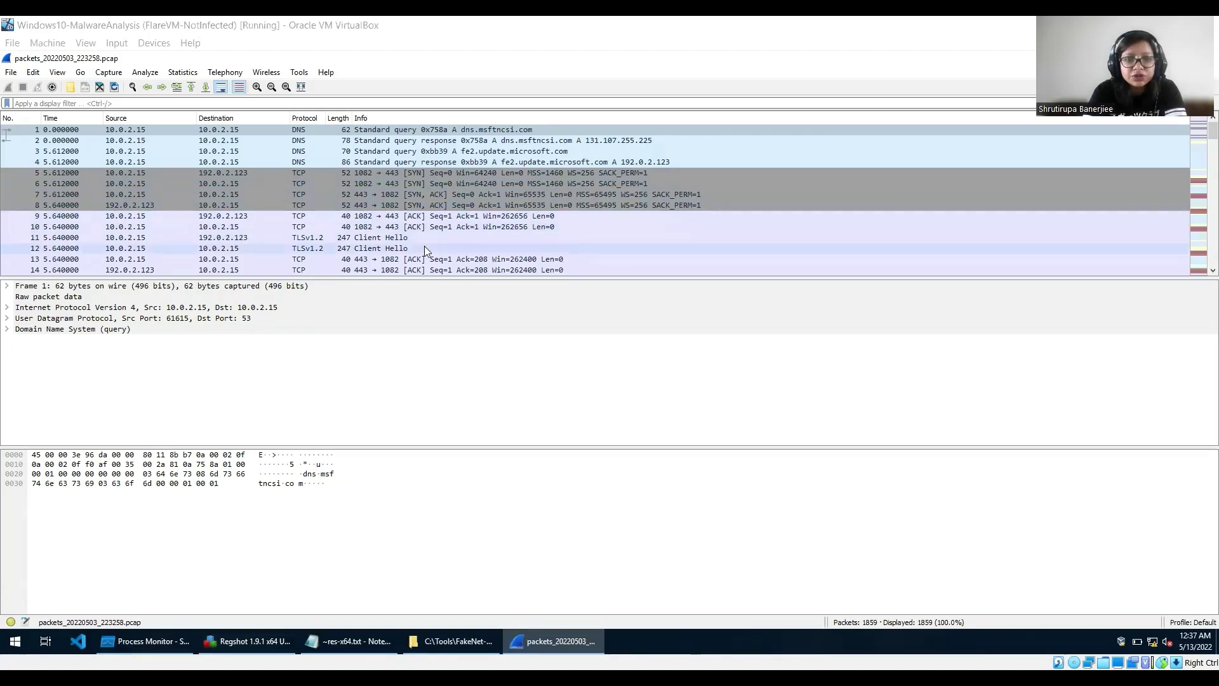
{"action": "scroll", "coordinate": [424, 248], "scroll_direction": "down", "scroll_amount": 4}
{"action": "scroll", "coordinate": [424, 250], "scroll_direction": "down", "scroll_amount": 1}
{"action": "left_click", "coordinate": [424, 228]}
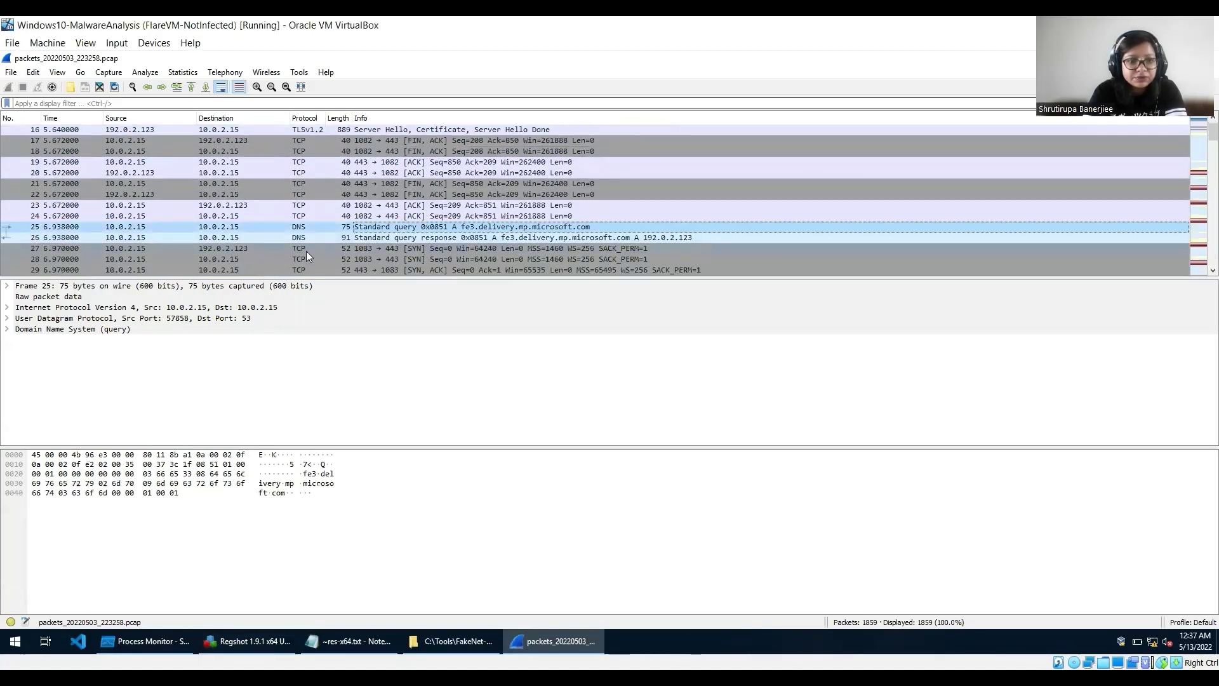
Inspect the TCP acknowledgement in packet 35, Server Hellos in 37 and 38, and the BROWSER announcement in 50.
{"action": "scroll", "coordinate": [305, 260], "scroll_direction": "down", "scroll_amount": 2}
{"action": "scroll", "coordinate": [305, 260], "scroll_direction": "down", "scroll_amount": 1}
{"action": "left_click", "coordinate": [343, 237]}
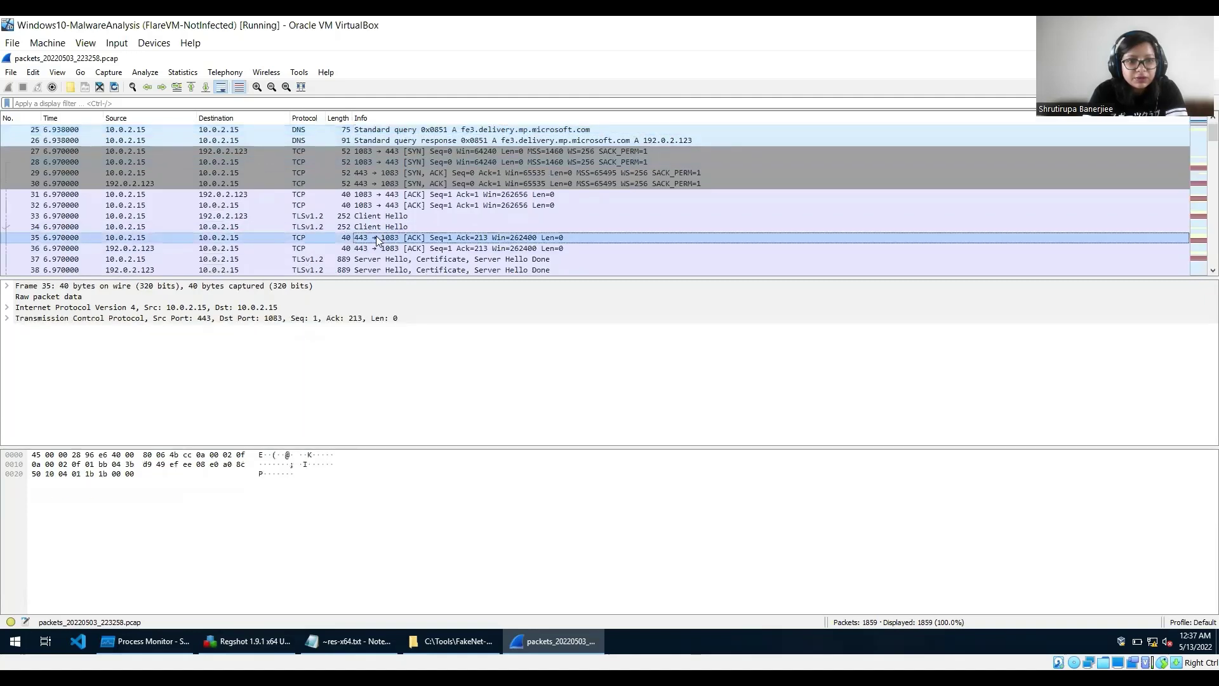
{"action": "left_click", "coordinate": [446, 259]}
{"action": "left_click", "coordinate": [453, 270]}
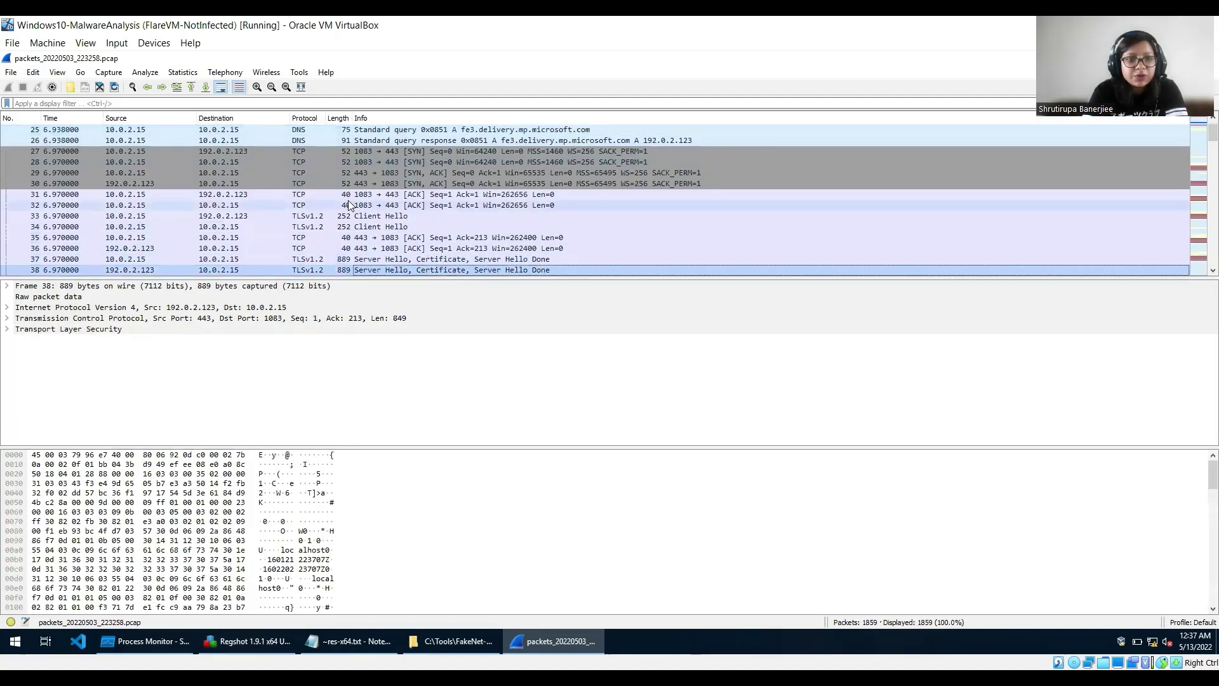
{"action": "scroll", "coordinate": [349, 205], "scroll_direction": "down", "scroll_amount": 5}
{"action": "left_click", "coordinate": [388, 237]}
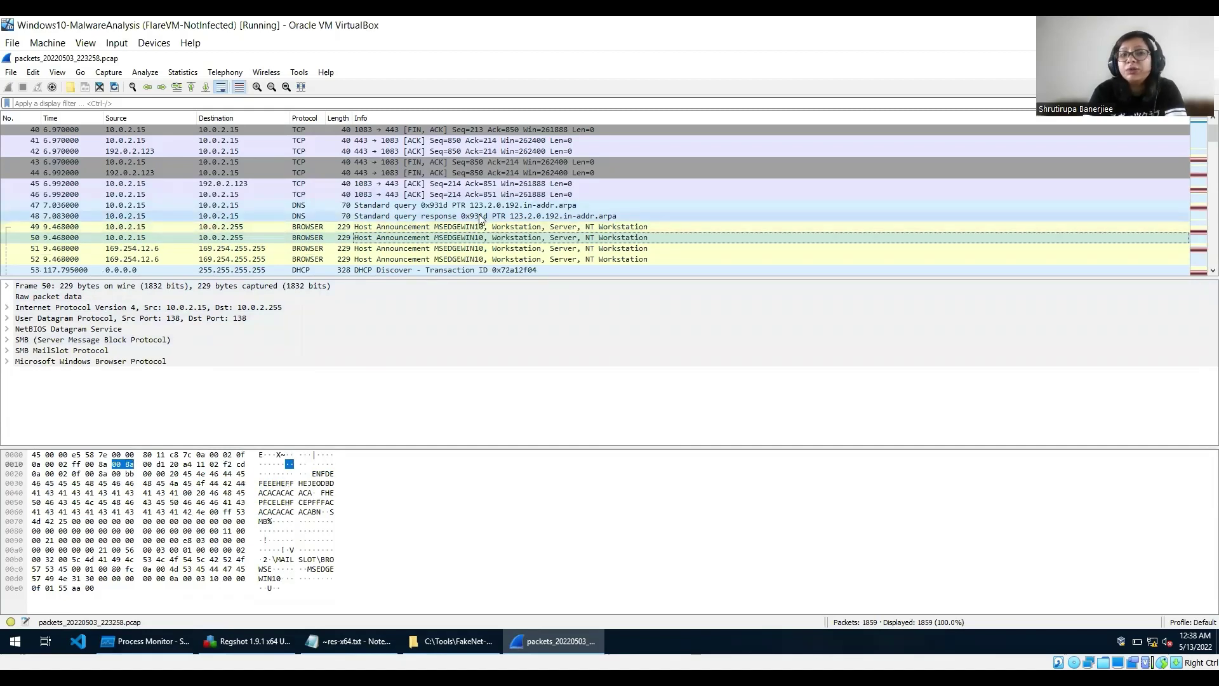
{"action": "scroll", "coordinate": [635, 251], "scroll_direction": "up", "scroll_amount": 7}
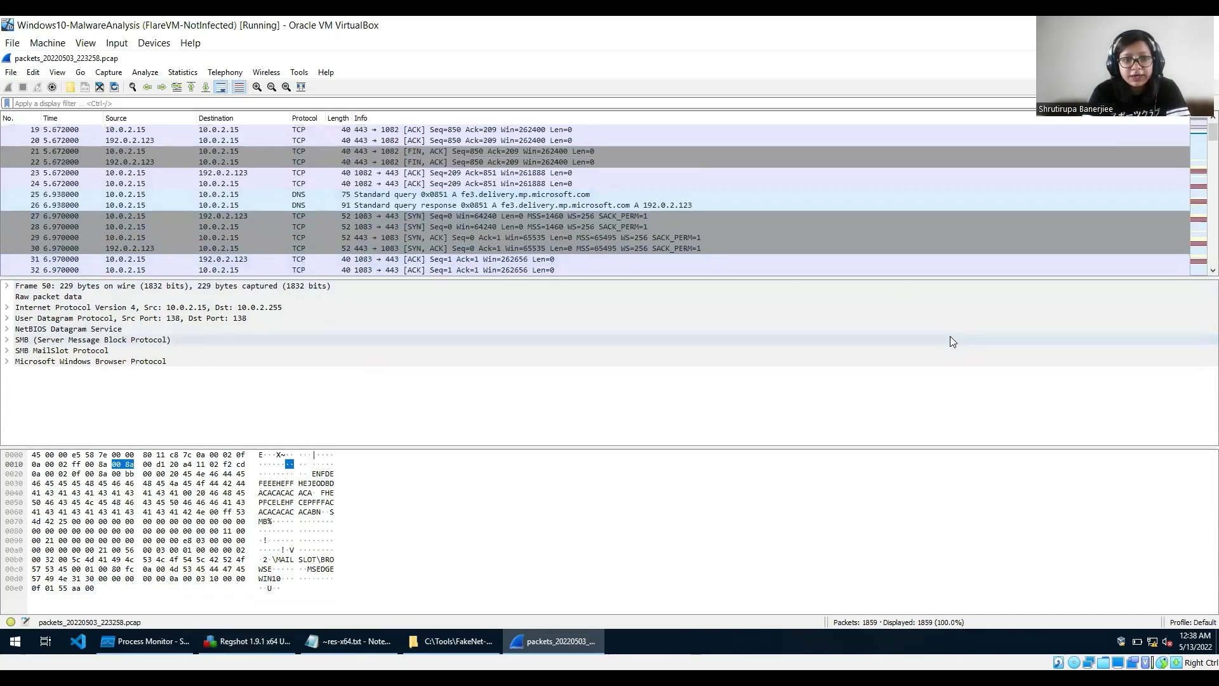
Switch past Notepad to Process Monitor and restore it to a smaller window.
{"action": "key", "text": "alt+Tab"}
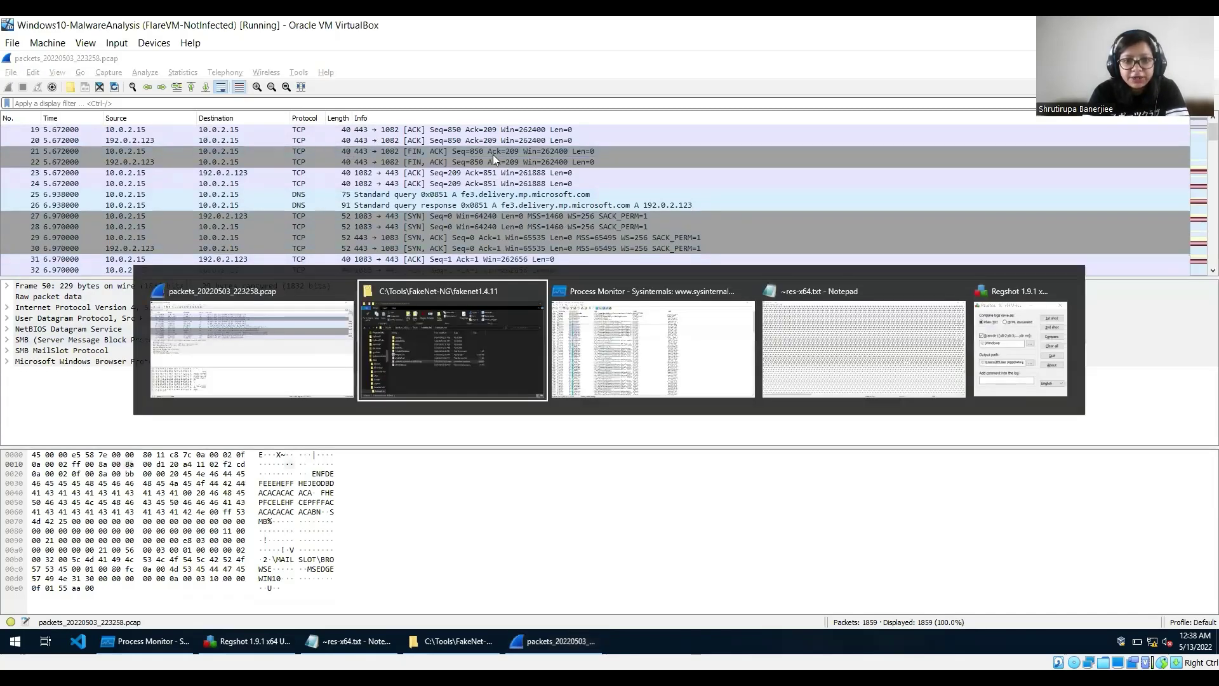
{"action": "key", "text": "Tab"}
{"action": "key", "text": "Tab"}
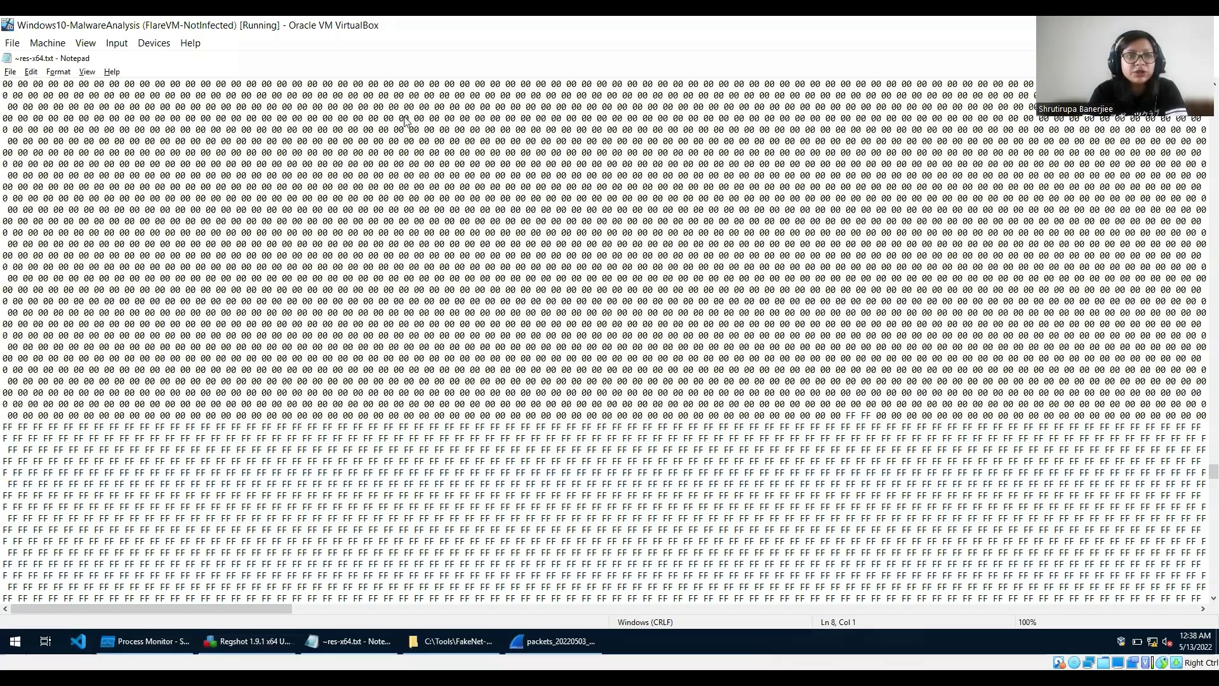
{"action": "key", "text": "alt+Tab"}
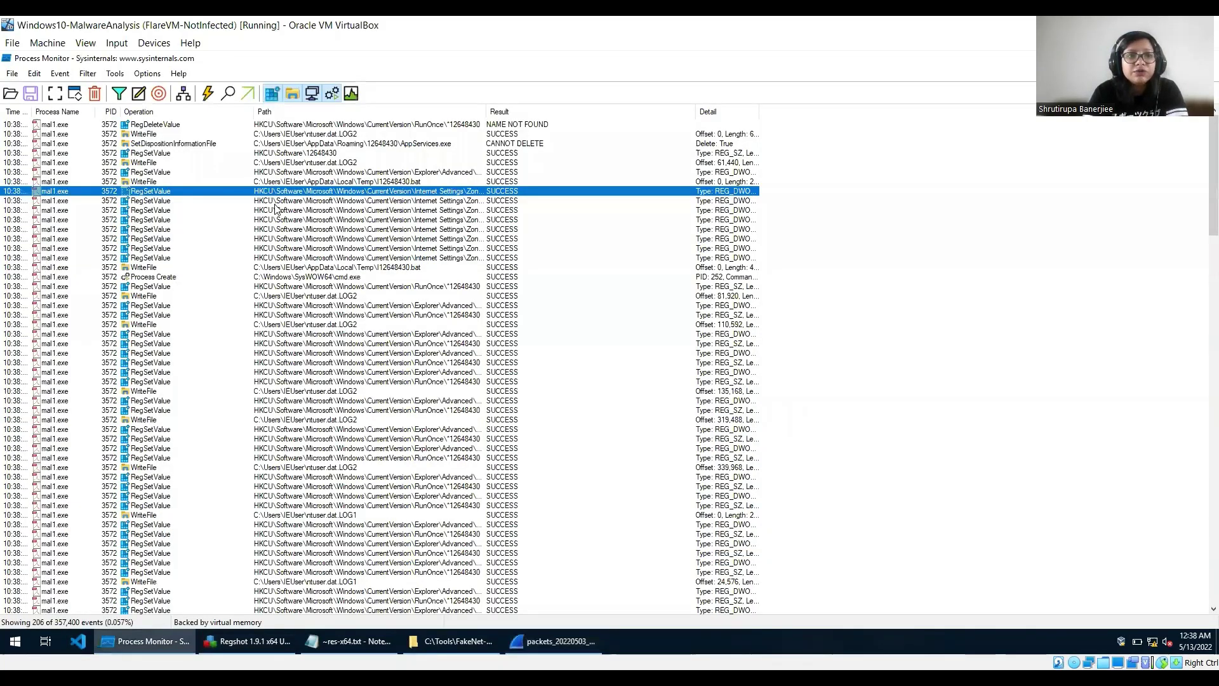
{"action": "left_click_drag", "start_coordinate": [105, 62], "coordinate": [216, 135]}
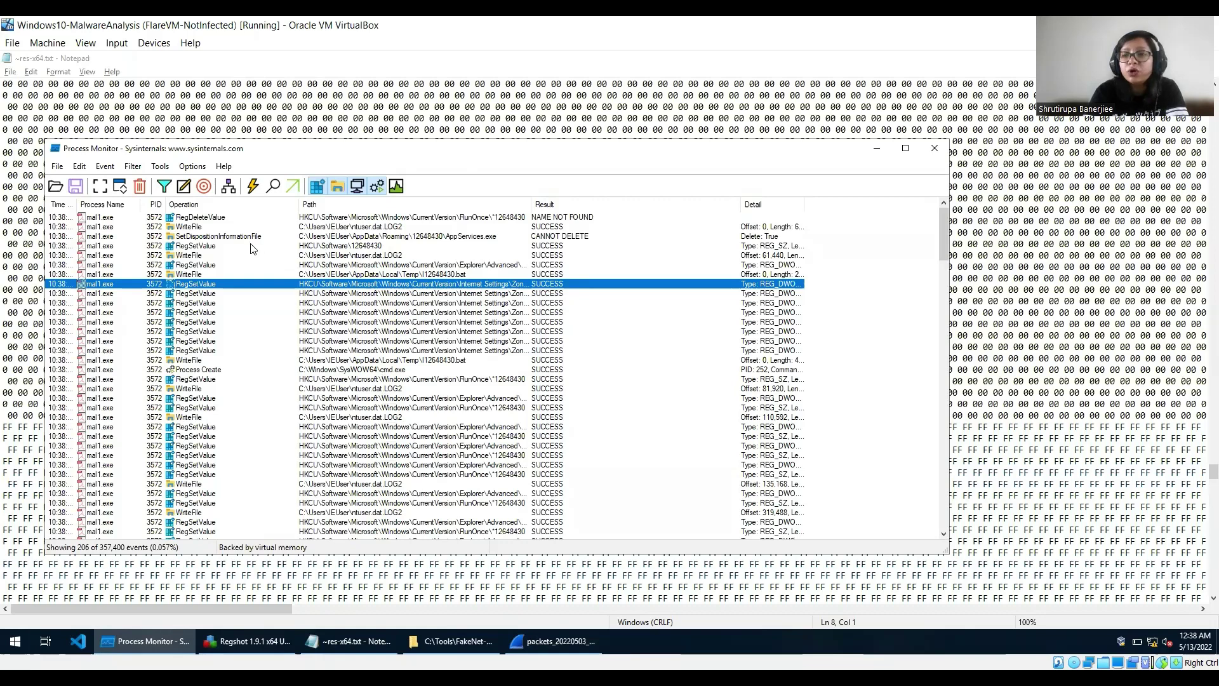
Turn off Options > Show Resolved Network Addresses.
{"action": "left_click", "coordinate": [201, 169]}
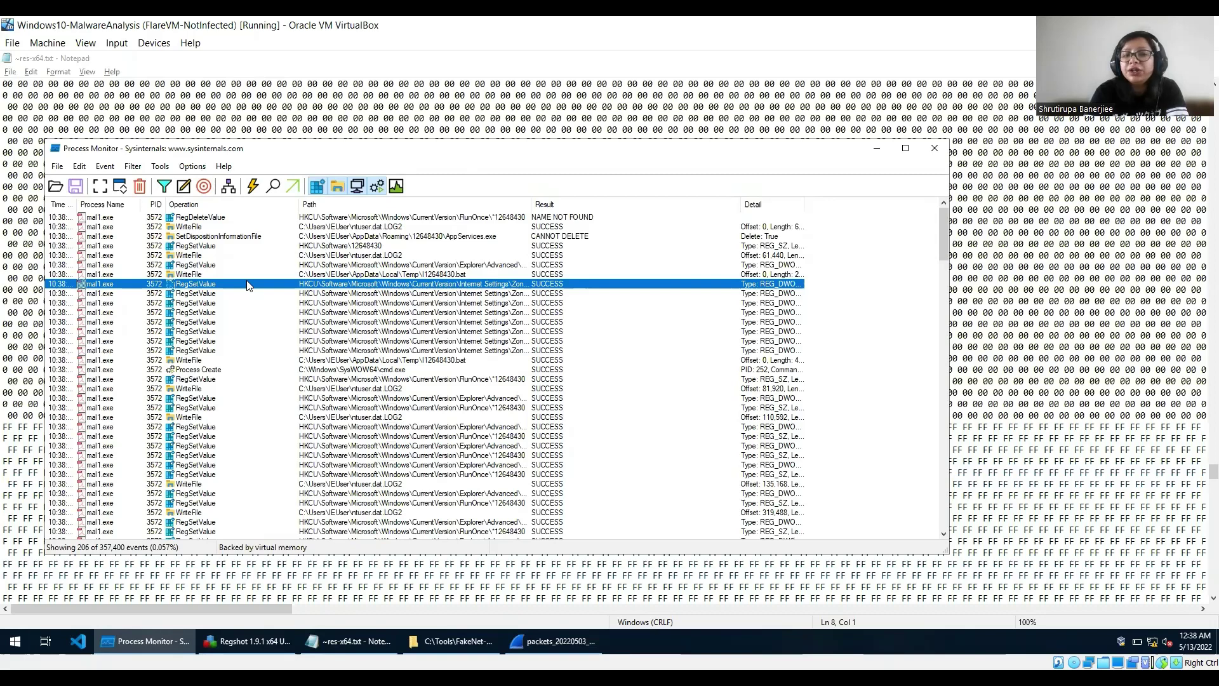
{"action": "left_click", "coordinate": [199, 170]}
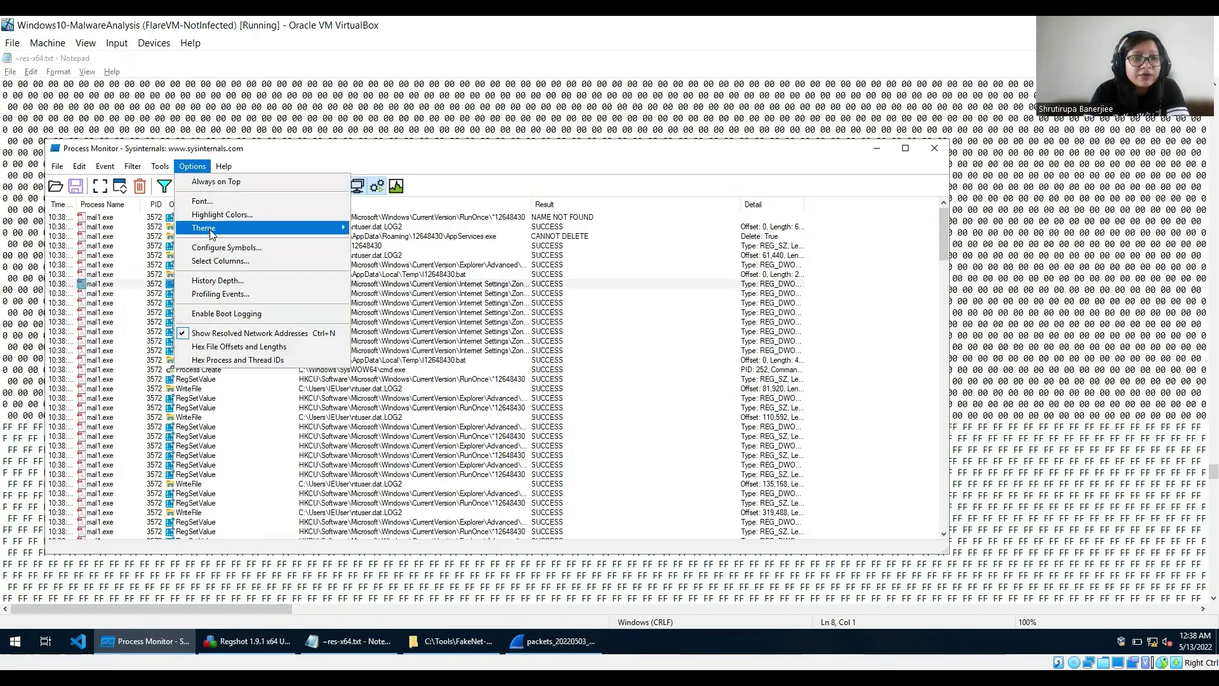
{"action": "left_click", "coordinate": [186, 335]}
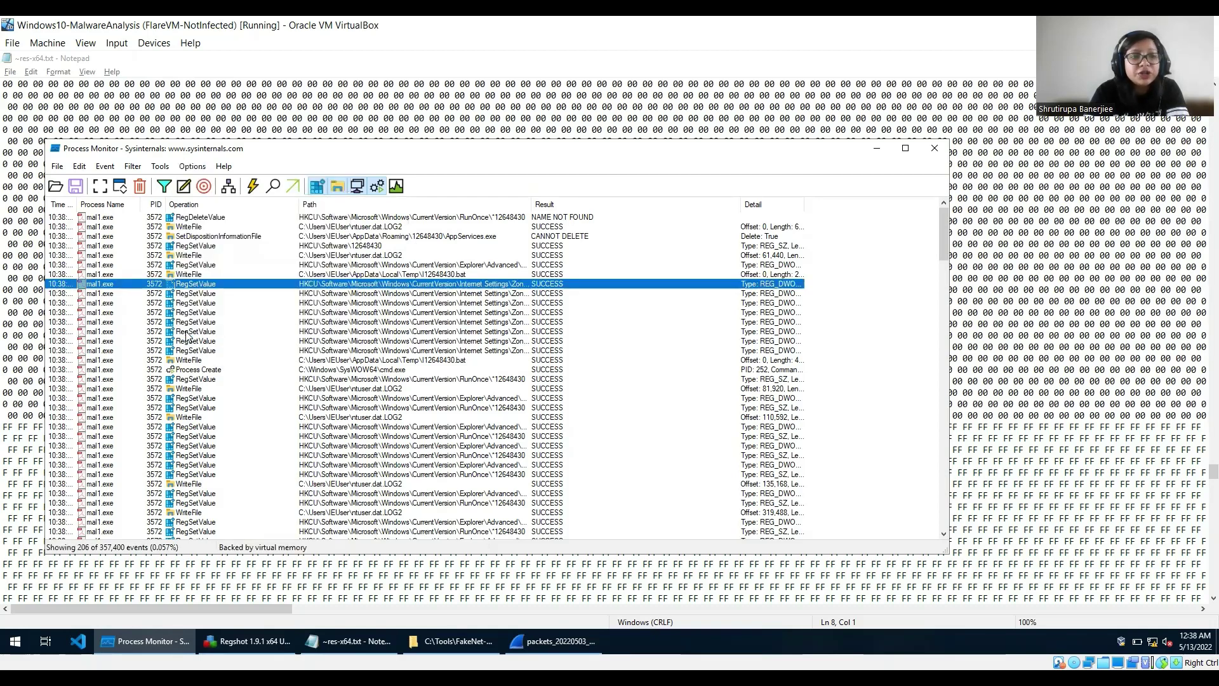
Add the Thread ID column to the event list via Options > Select Columns.
{"action": "left_click", "coordinate": [192, 166]}
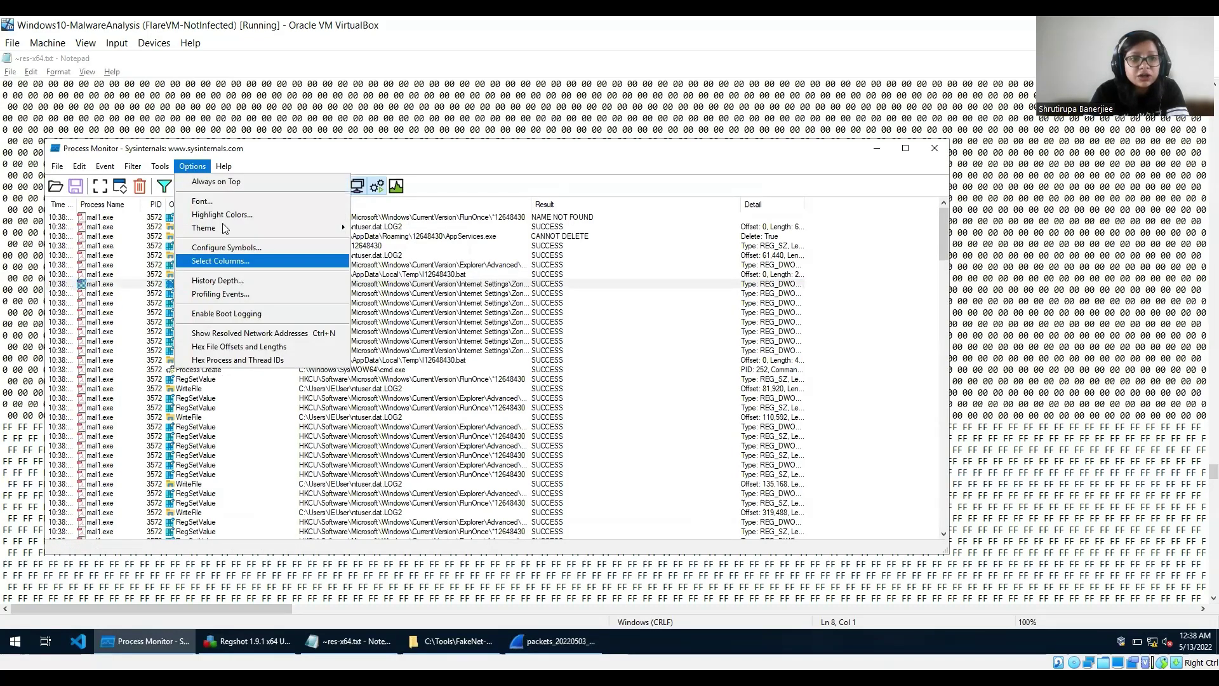
{"action": "left_click", "coordinate": [203, 263]}
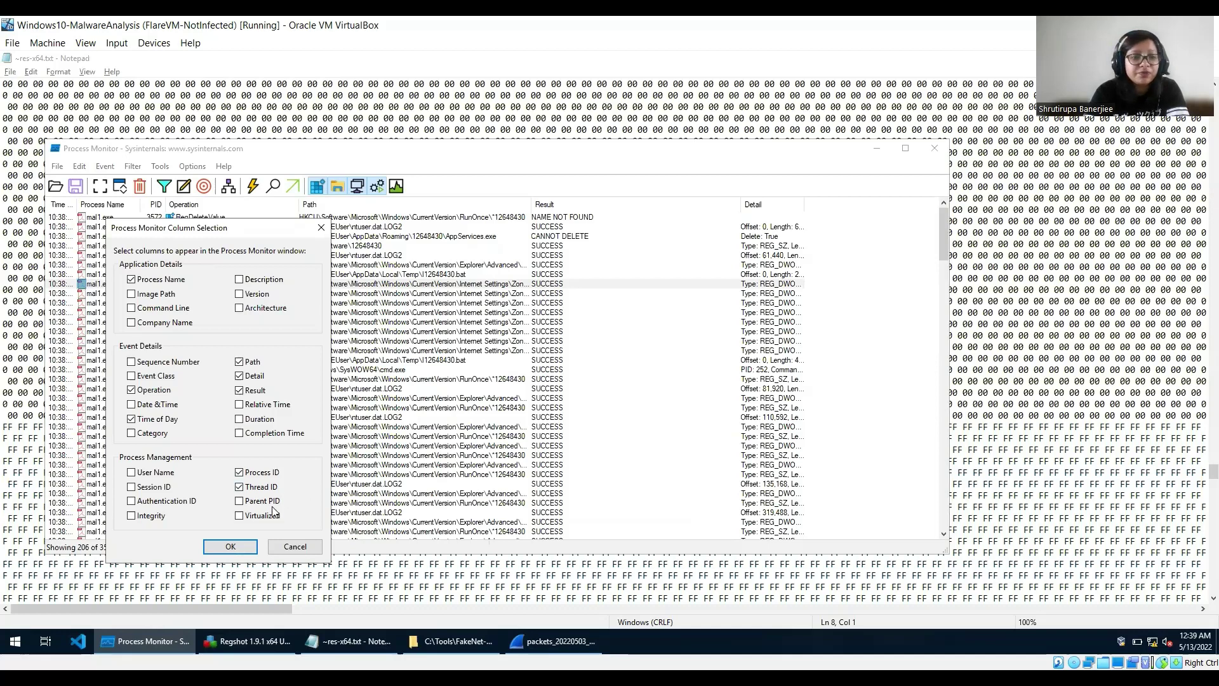
{"action": "left_click", "coordinate": [227, 547]}
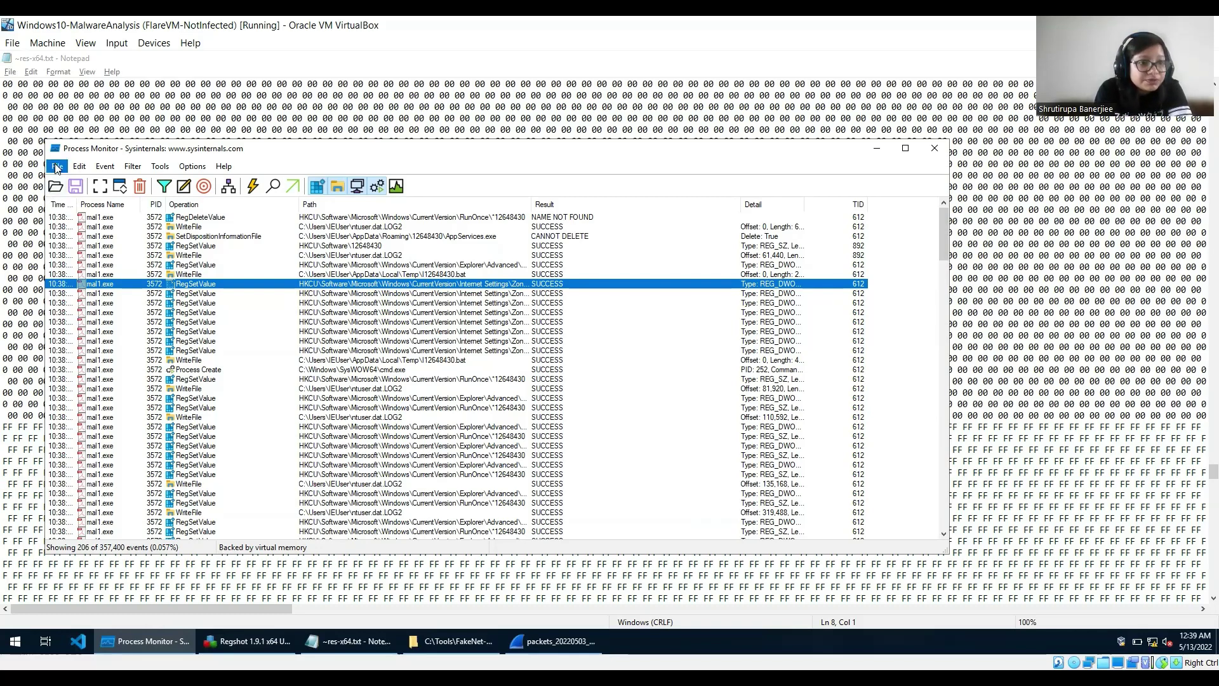
Save all events in native PML format as Logfile.PML in Desktop\mal1.
{"action": "left_click", "coordinate": [56, 166]}
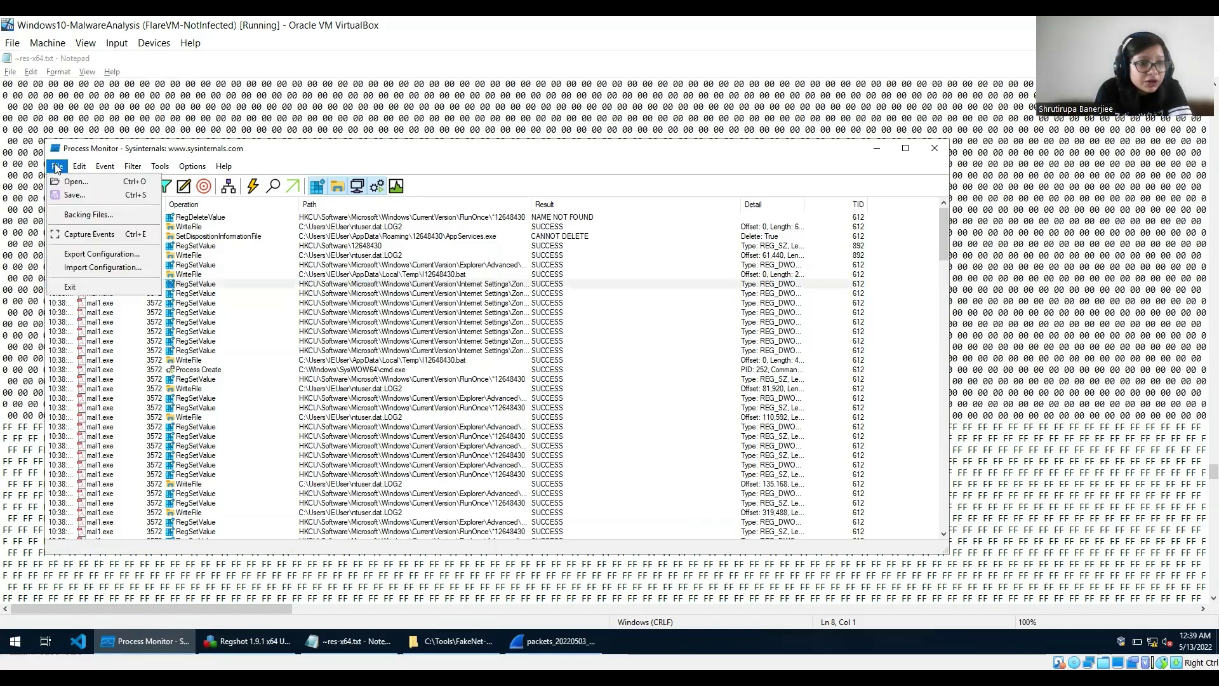
{"action": "left_click", "coordinate": [76, 197]}
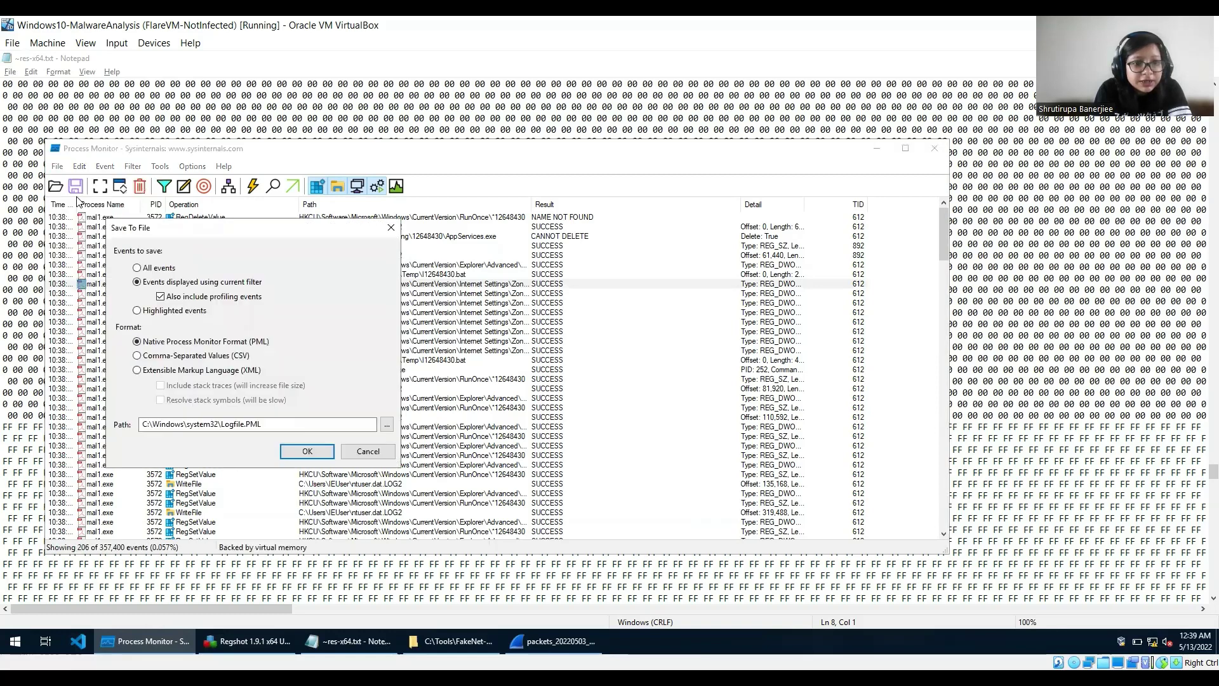
{"action": "left_click", "coordinate": [137, 269]}
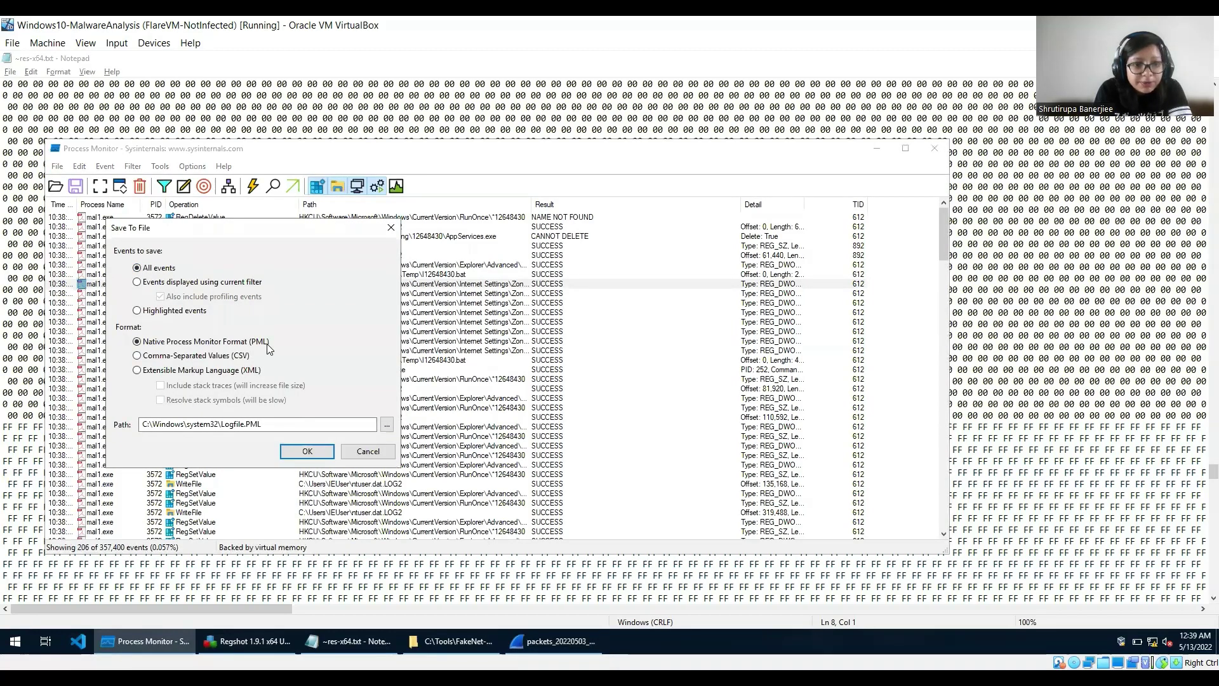
{"action": "left_click", "coordinate": [386, 424]}
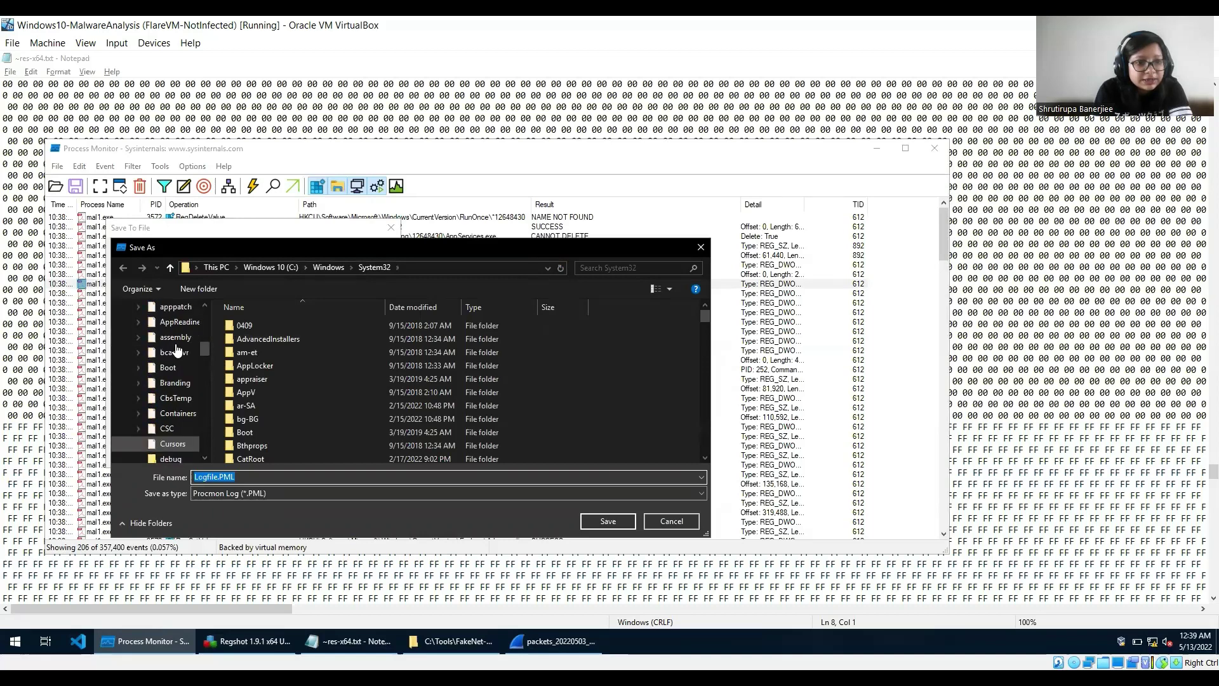
{"action": "scroll", "coordinate": [177, 350], "scroll_direction": "up", "scroll_amount": 15}
{"action": "left_click", "coordinate": [170, 314]}
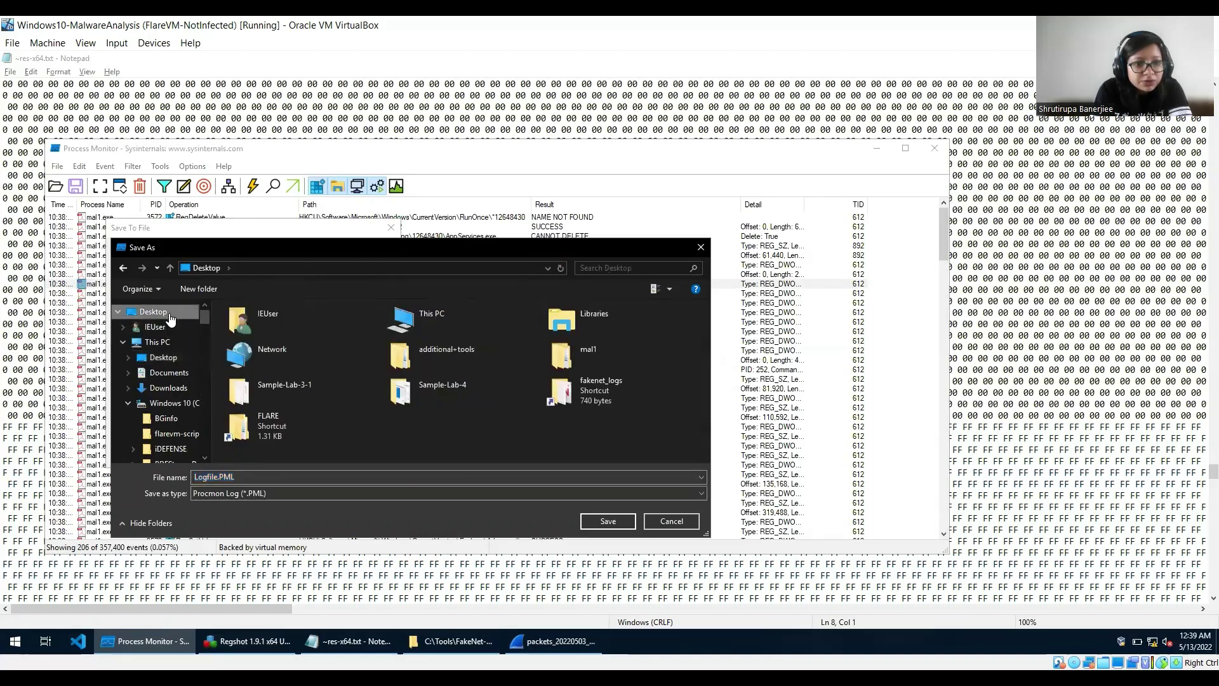
{"action": "double_click", "coordinate": [572, 367]}
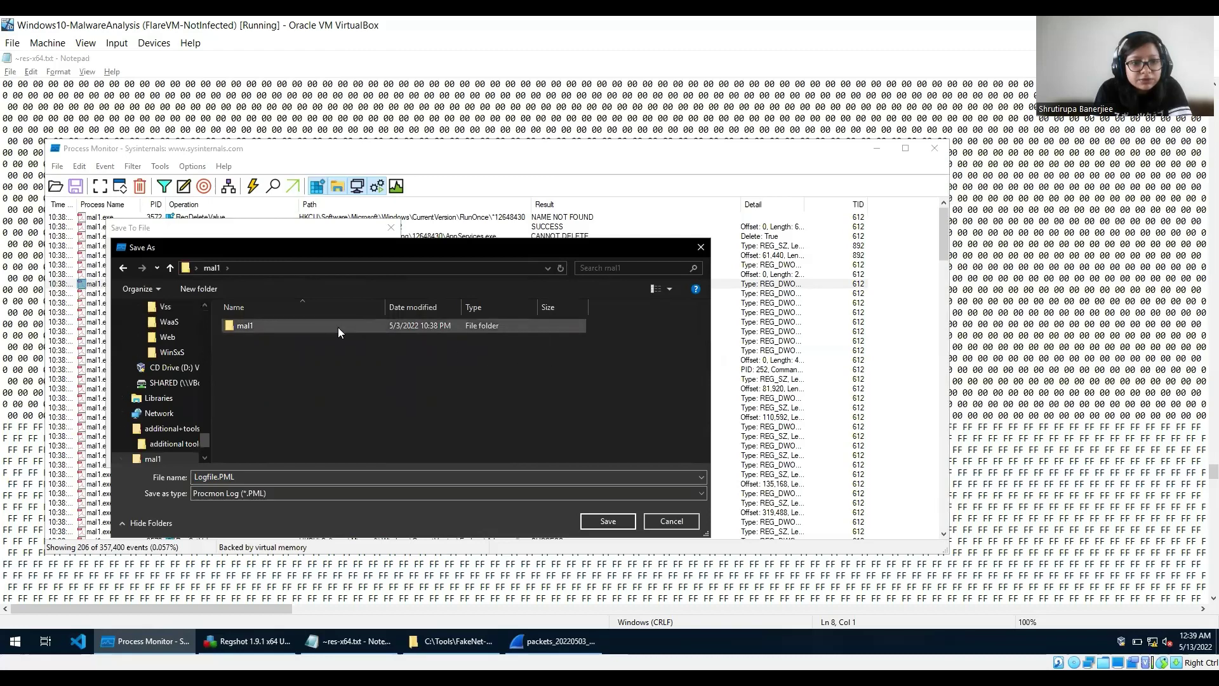
{"action": "left_click", "coordinate": [599, 522]}
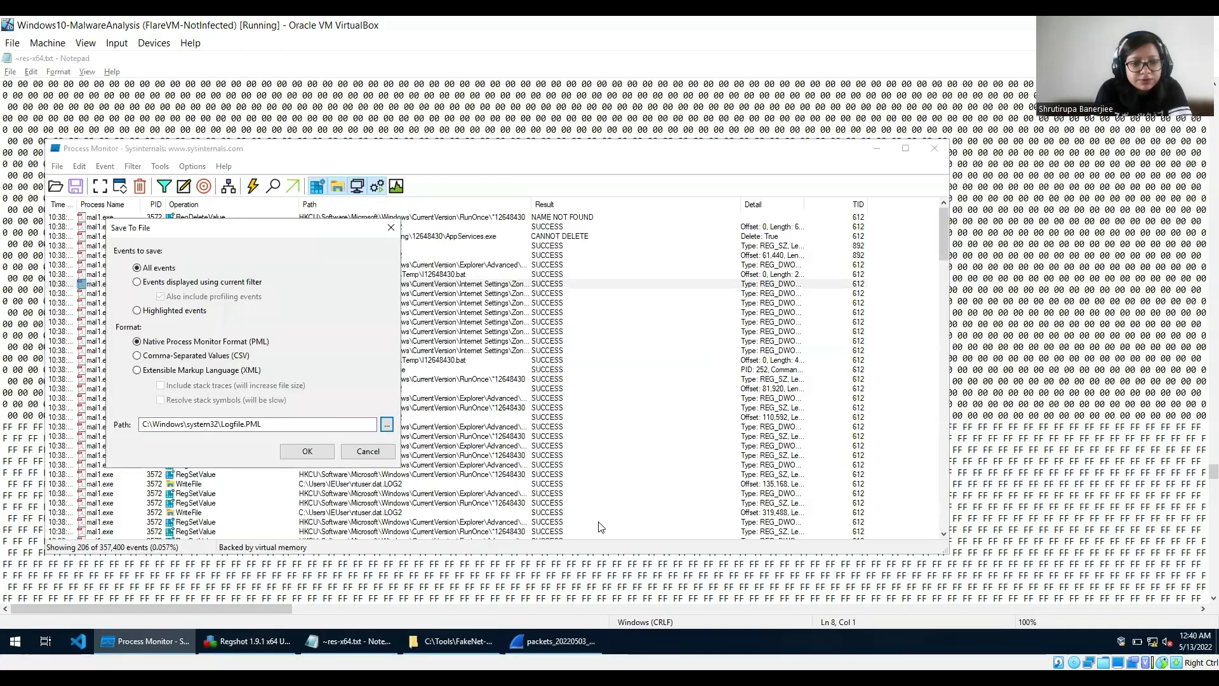
{"action": "left_click", "coordinate": [307, 451]}
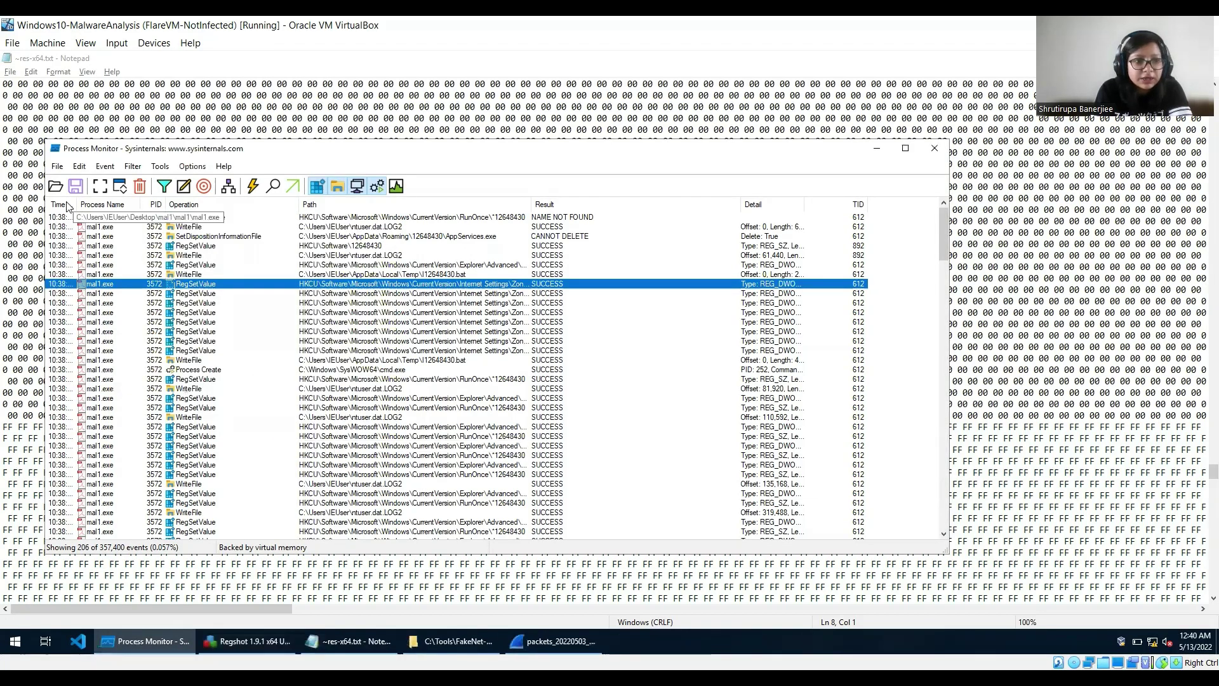
Save all events in CSV format as Logfile.CSV in the same Desktop\mal1 folder.
{"action": "left_click", "coordinate": [57, 166]}
{"action": "left_click", "coordinate": [75, 196]}
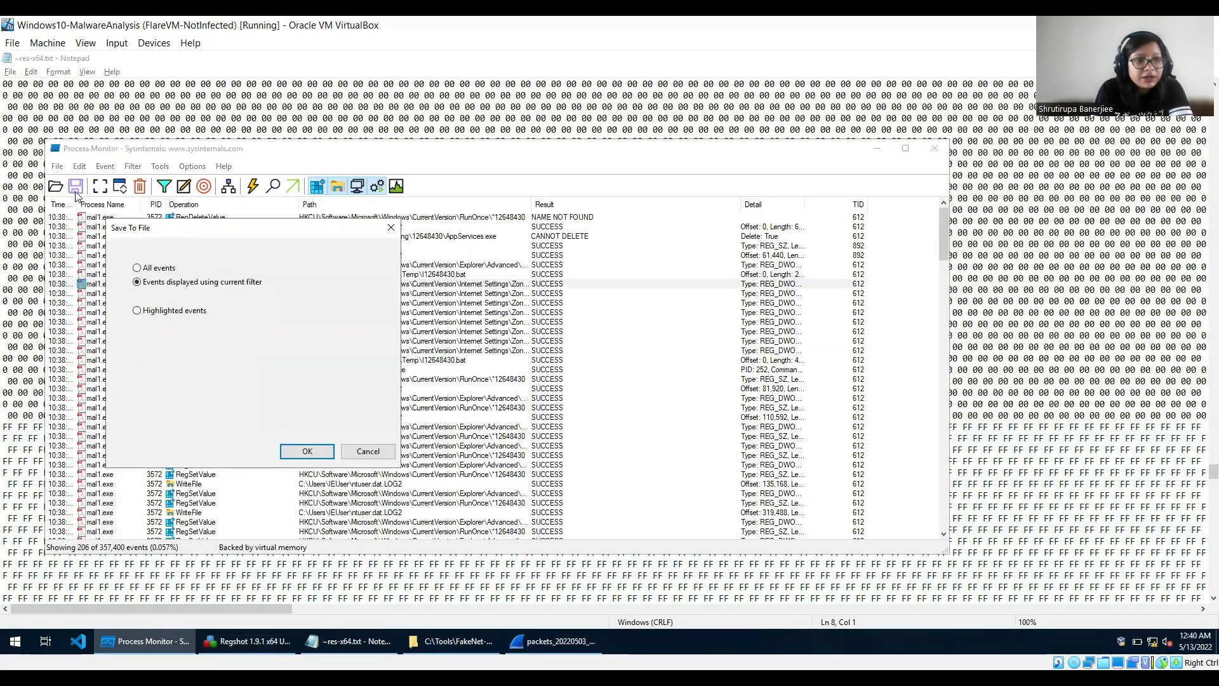
{"action": "left_click", "coordinate": [137, 268]}
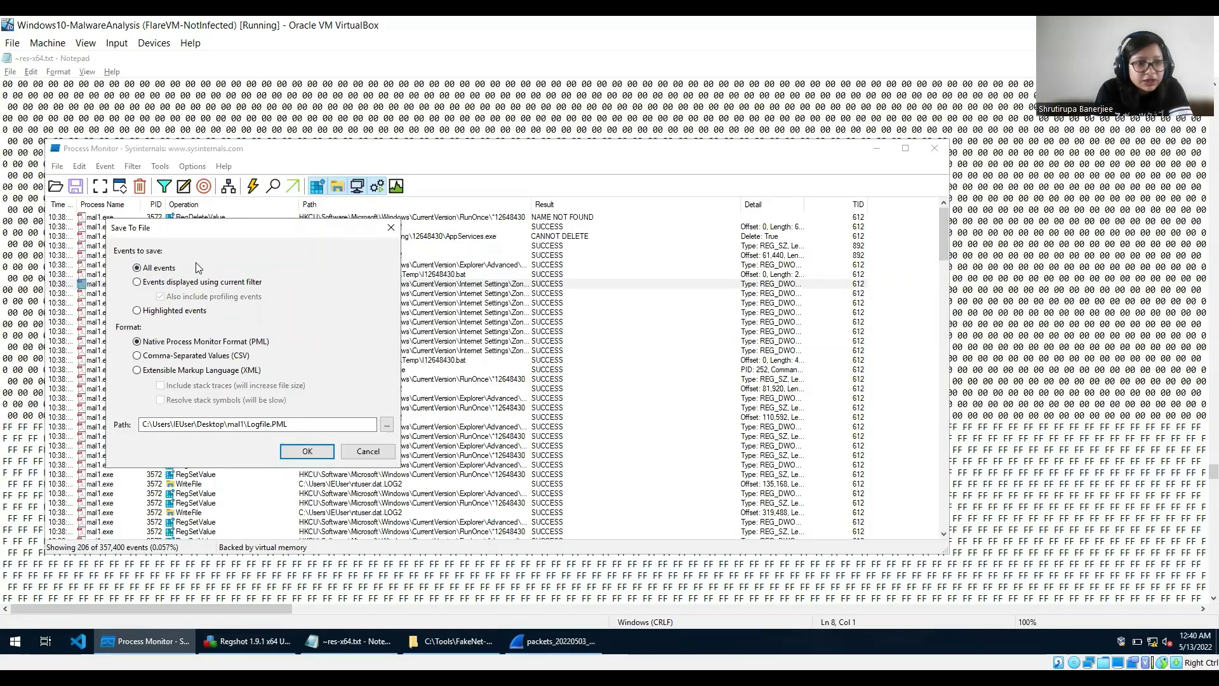
{"action": "left_click", "coordinate": [138, 356]}
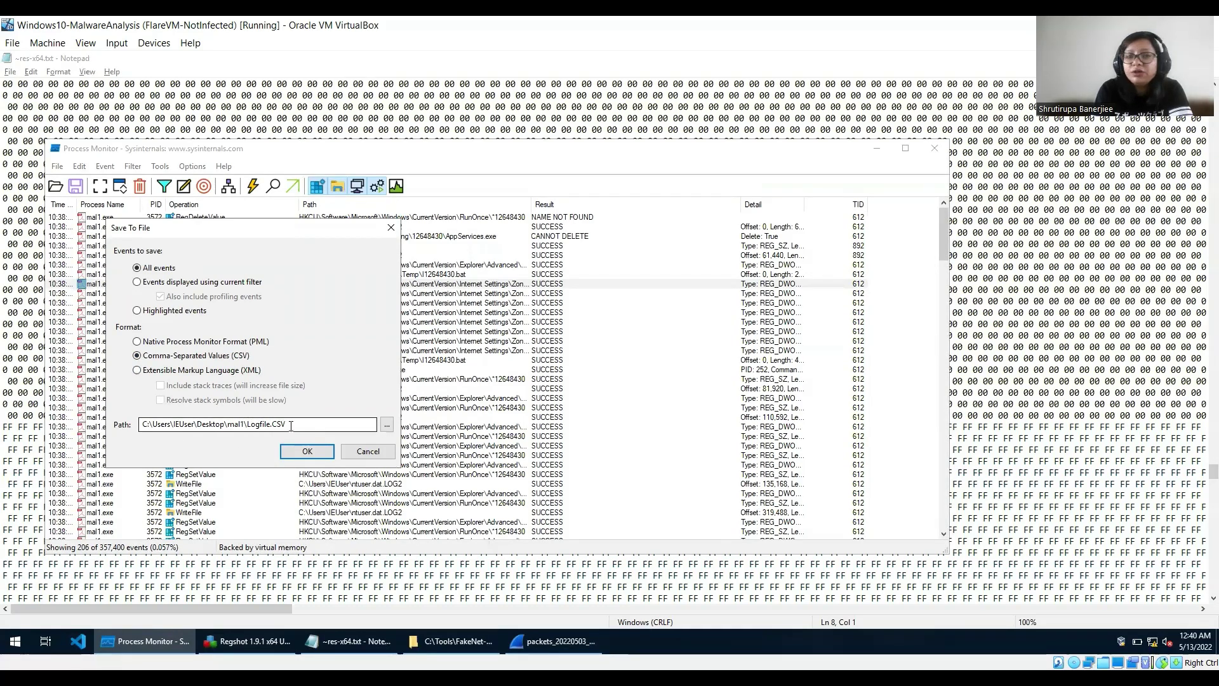
{"action": "left_click", "coordinate": [303, 452]}
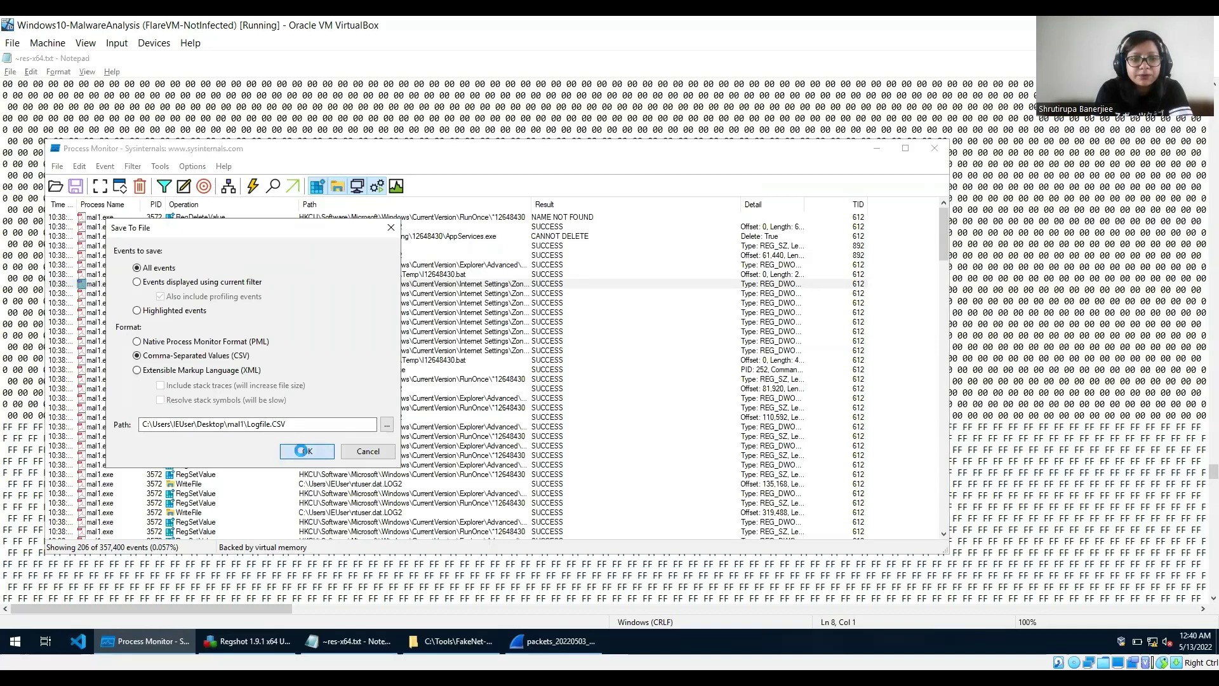